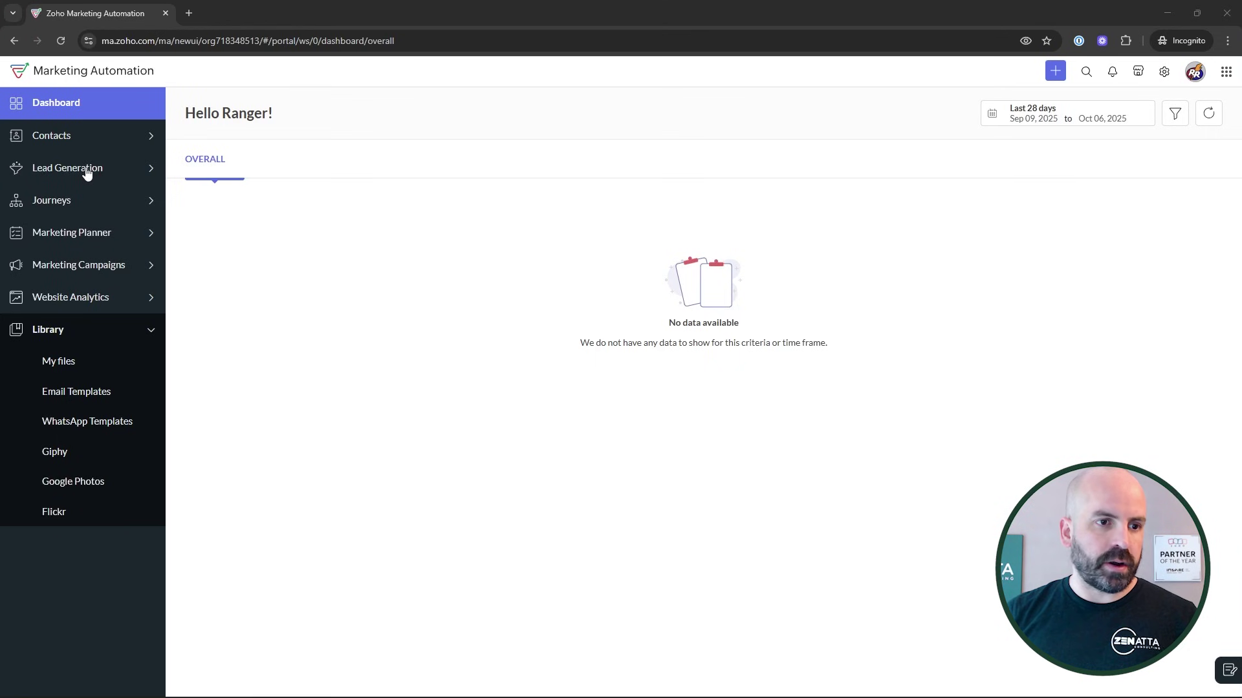
# From Lead Generation > Landing Pages, start a new page named 'Marketing Team Training Promo'.
pyautogui.click(87, 170)
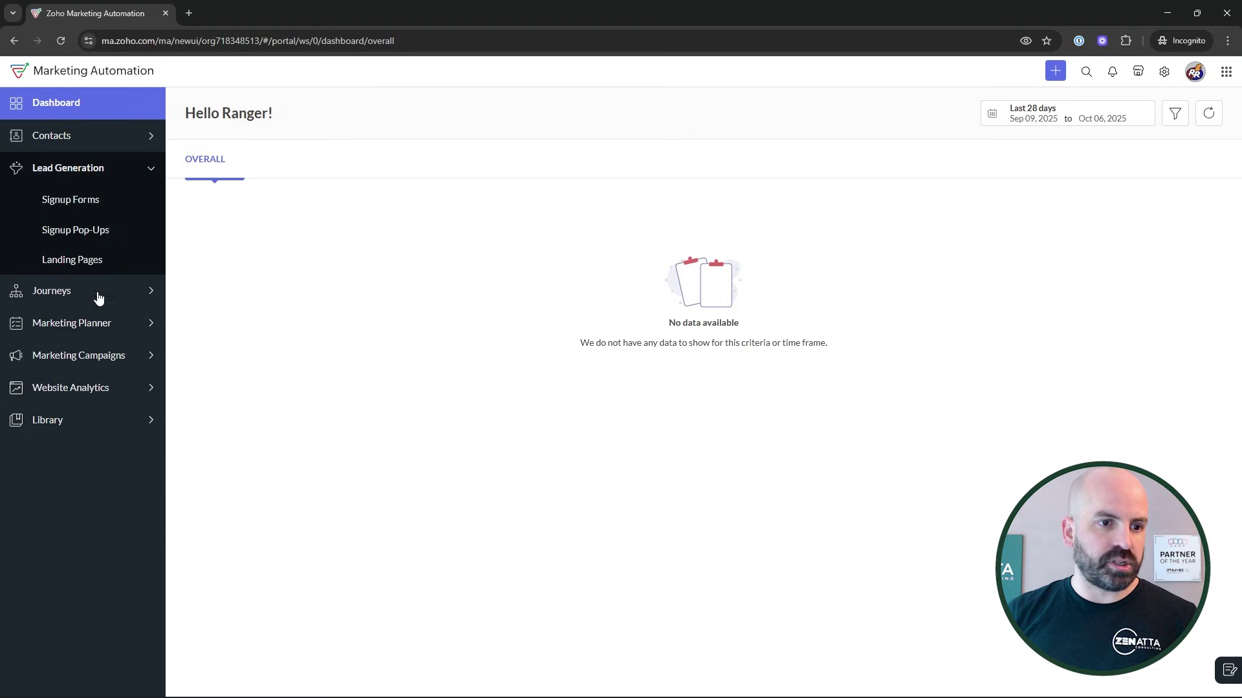
pyautogui.click(88, 267)
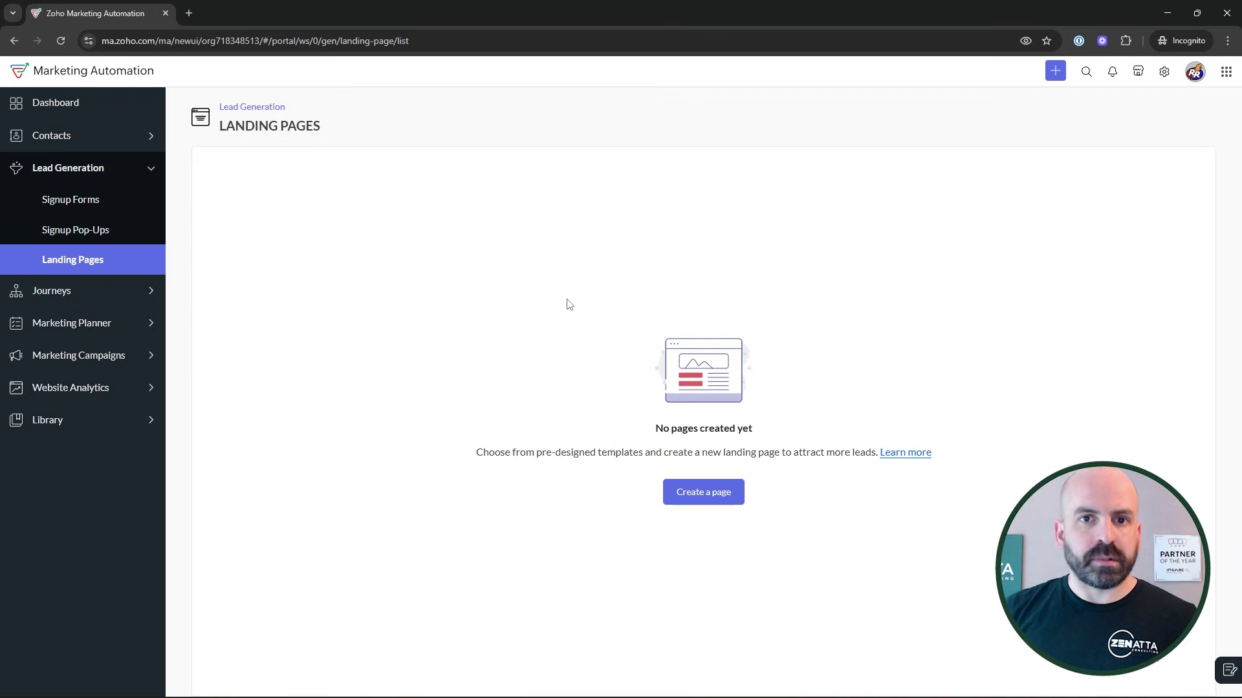
pyautogui.click(704, 493)
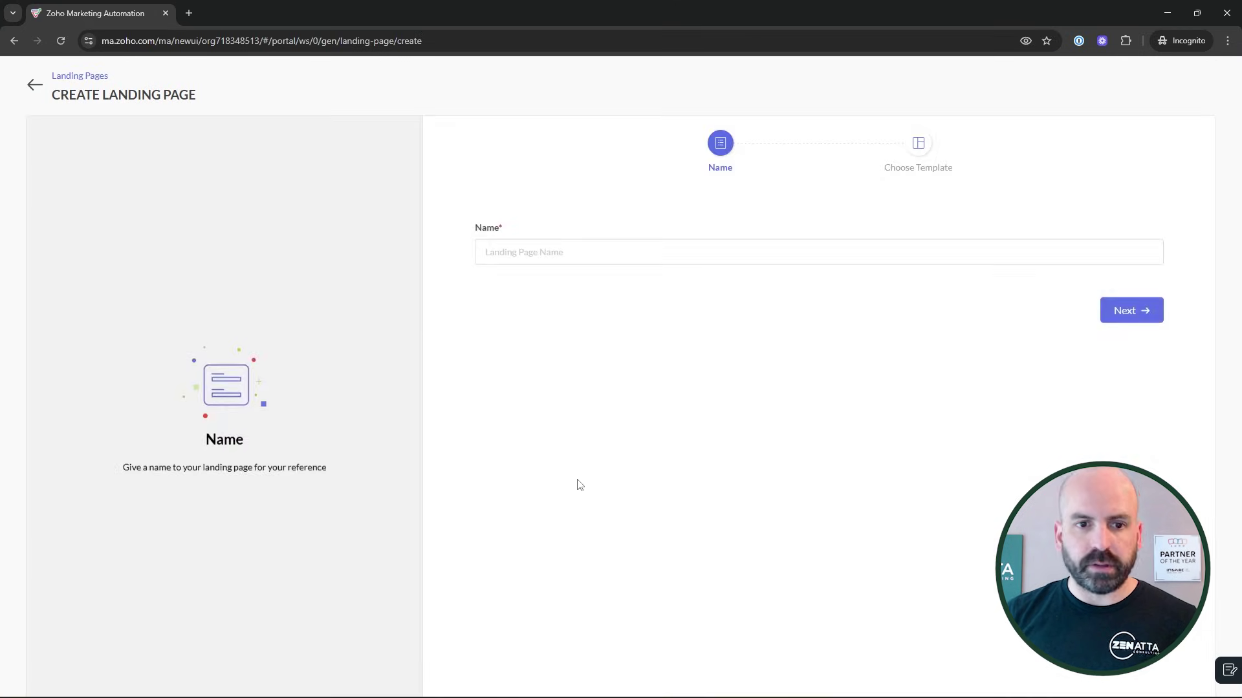
pyautogui.click(570, 255)
pyautogui.write('Makre')
pyautogui.press('BackSpace')
pyautogui.write('rketing Team Training Promo')
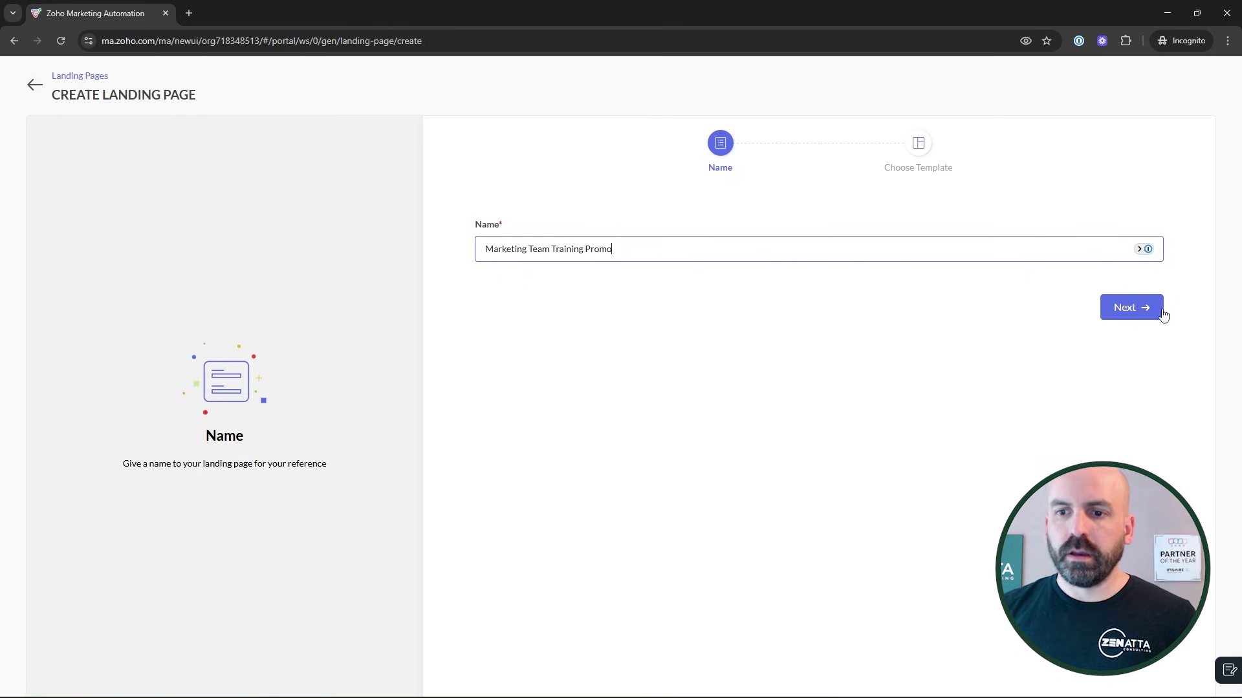
# Build the page from the Personal Growth template in the Online Course category.
pyautogui.click(1161, 313)
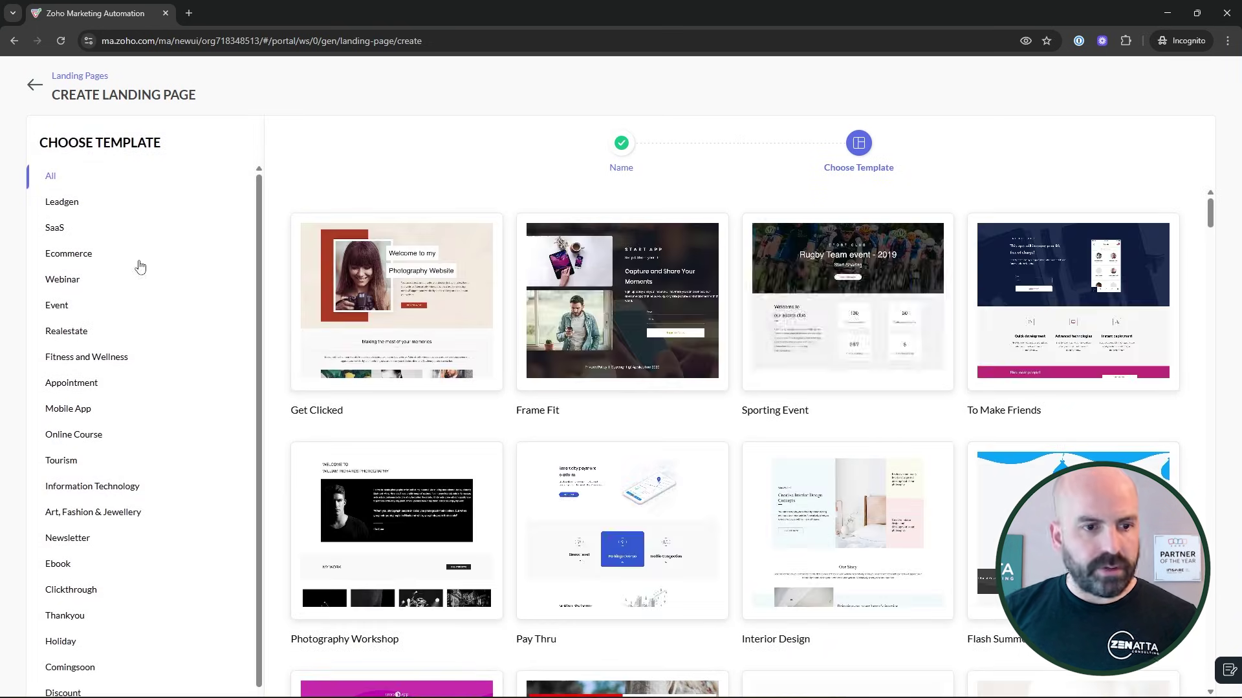
pyautogui.click(97, 441)
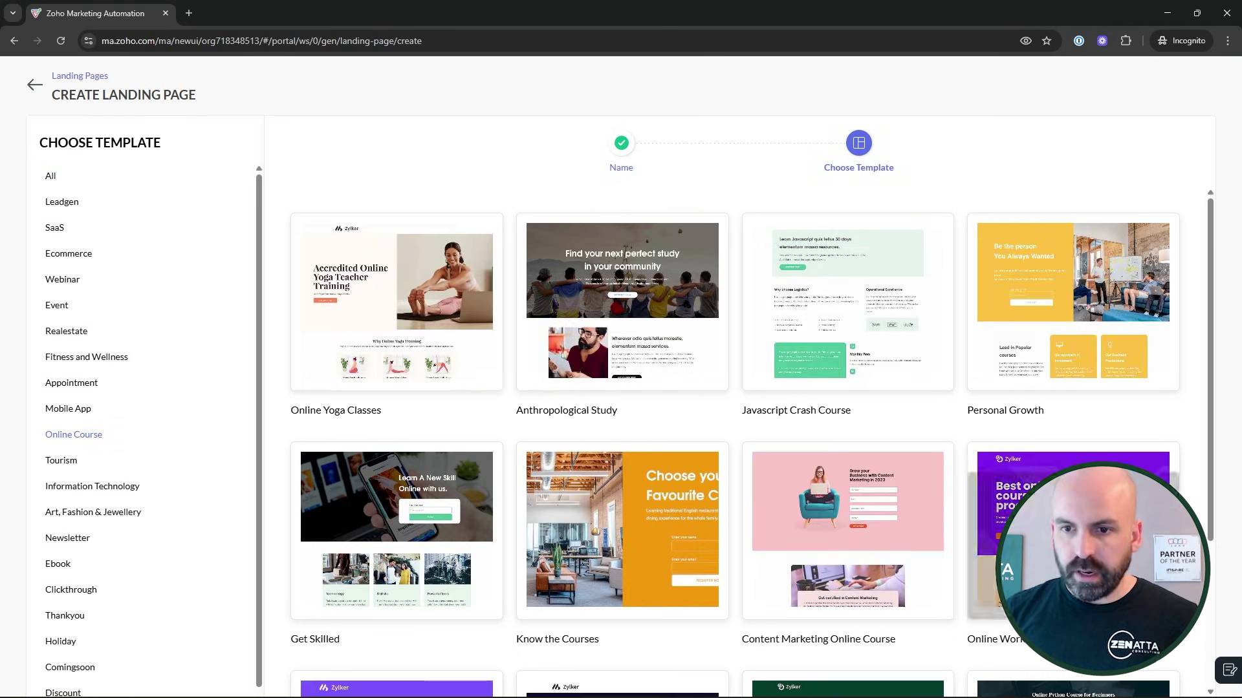
pyautogui.moveTo(1092, 285)
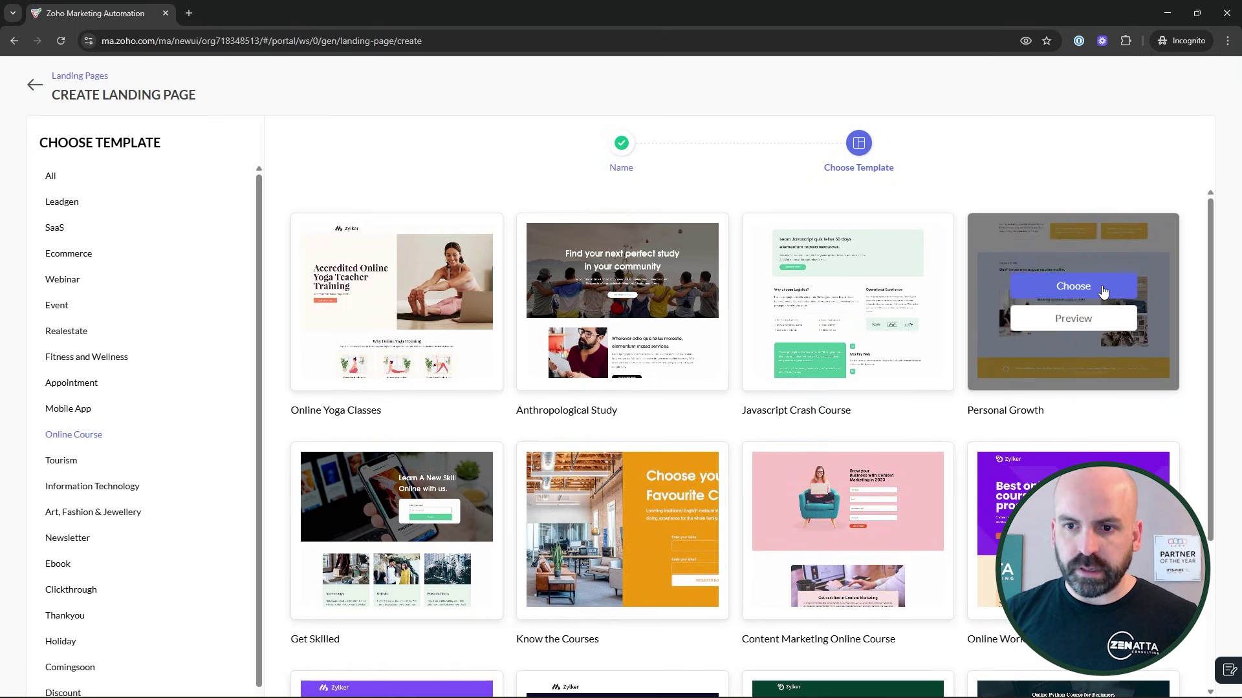
pyautogui.click(1102, 288)
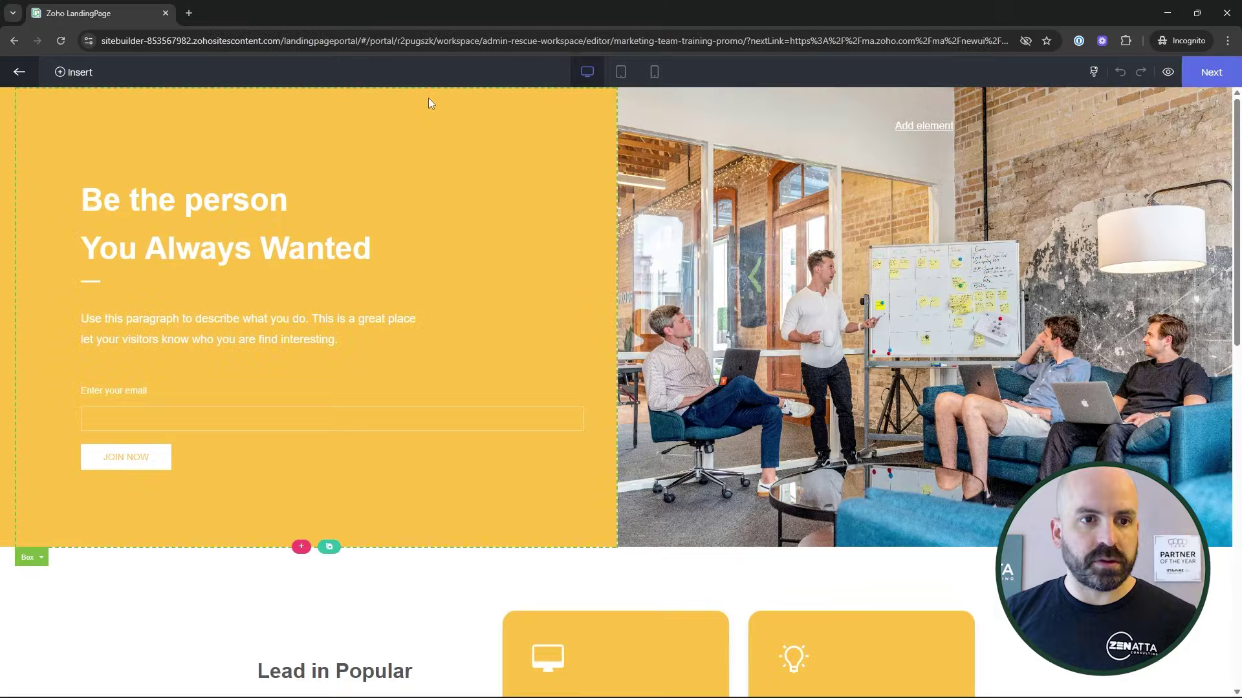
# Give the hero section's left box a solid dark green #165A38 background.
pyautogui.click(429, 99)
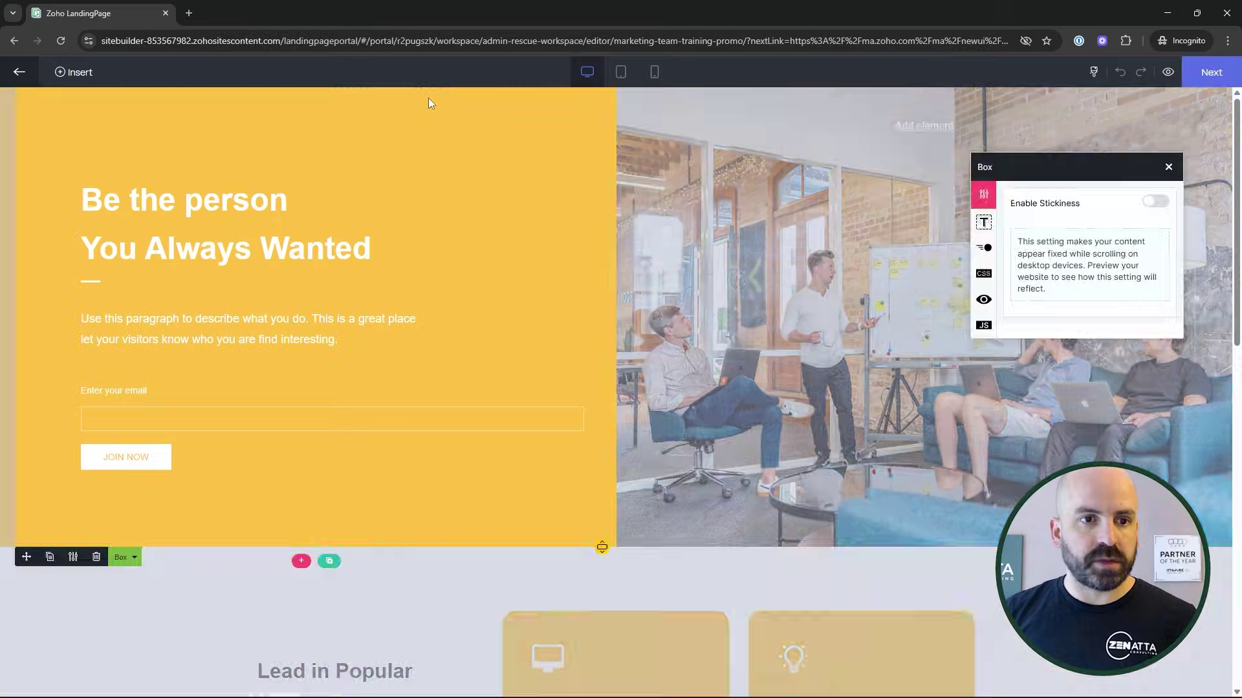
pyautogui.click(983, 222)
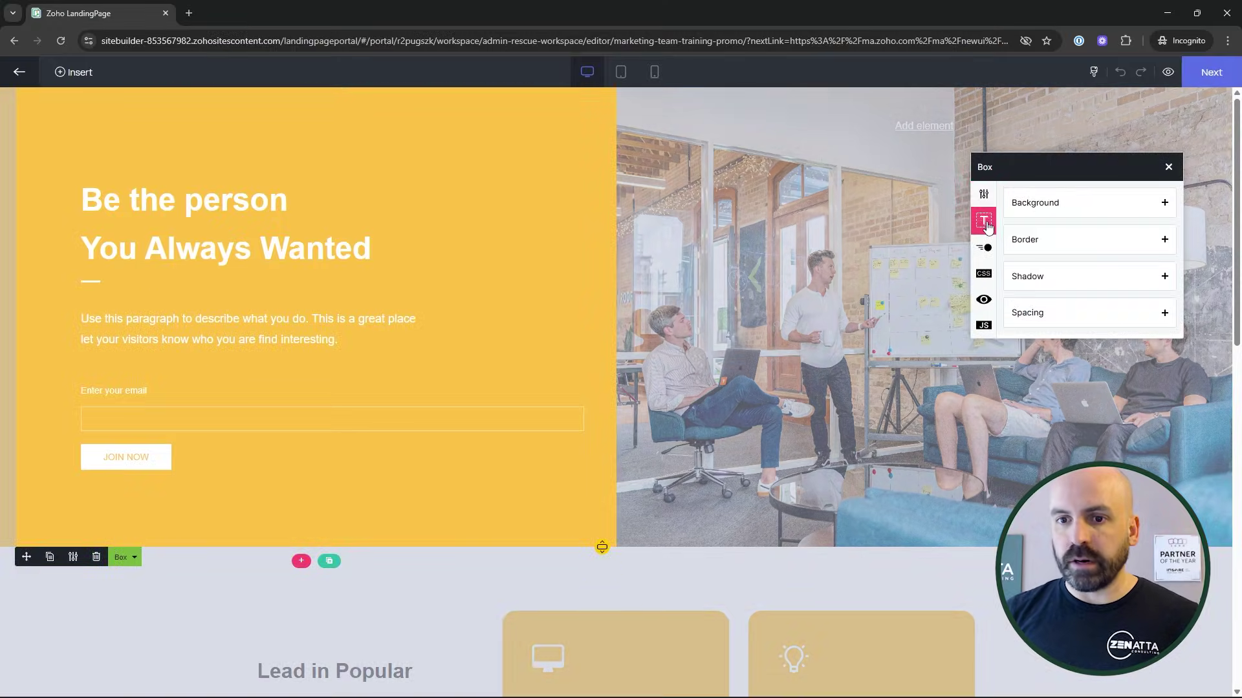
pyautogui.click(1108, 204)
pyautogui.click(1139, 239)
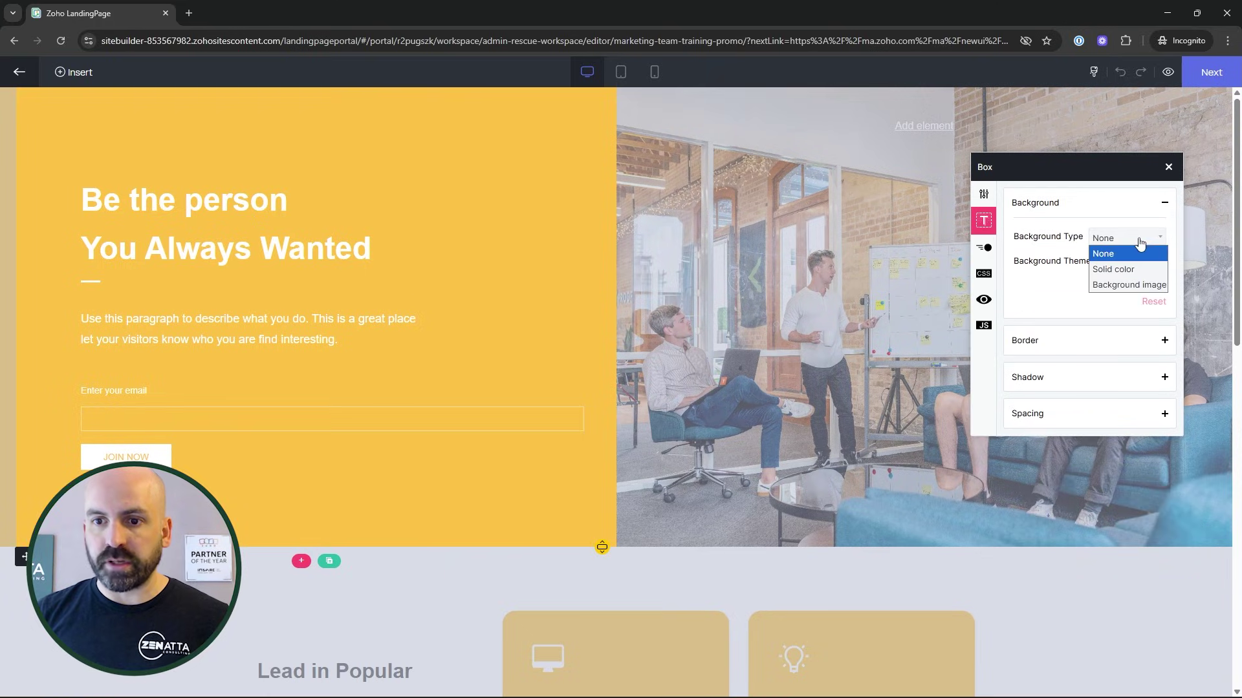
pyautogui.click(1112, 269)
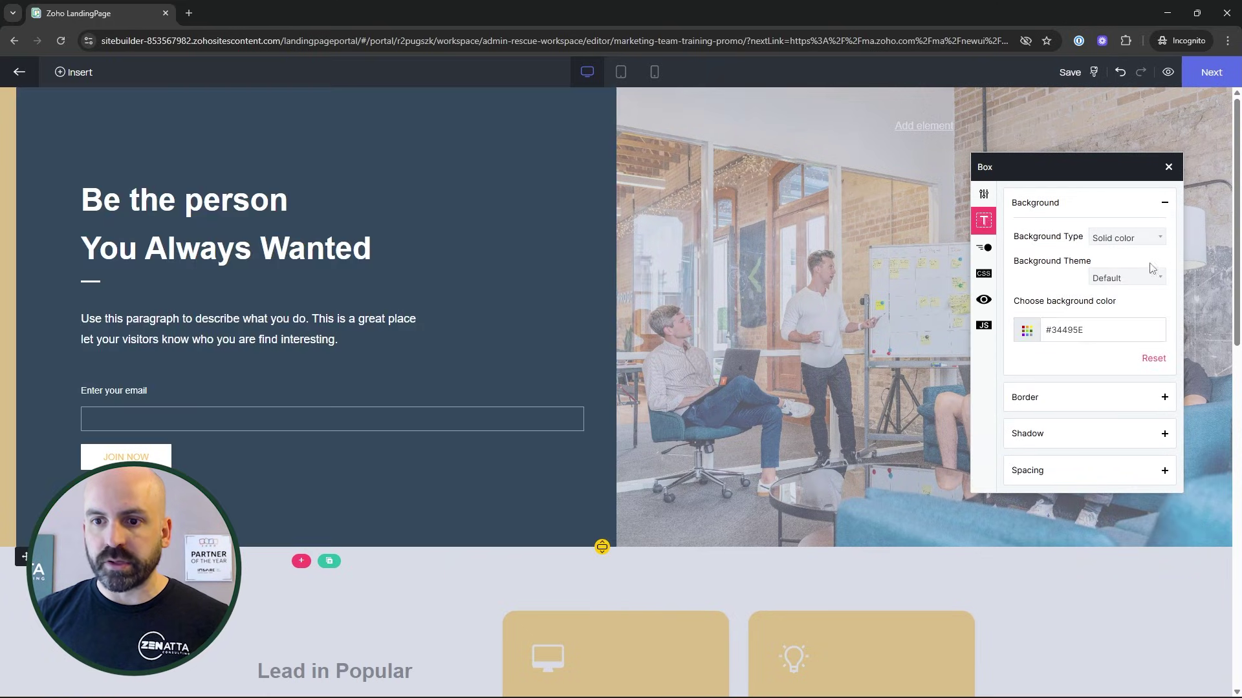
pyautogui.click(1077, 329)
pyautogui.click(1181, 248)
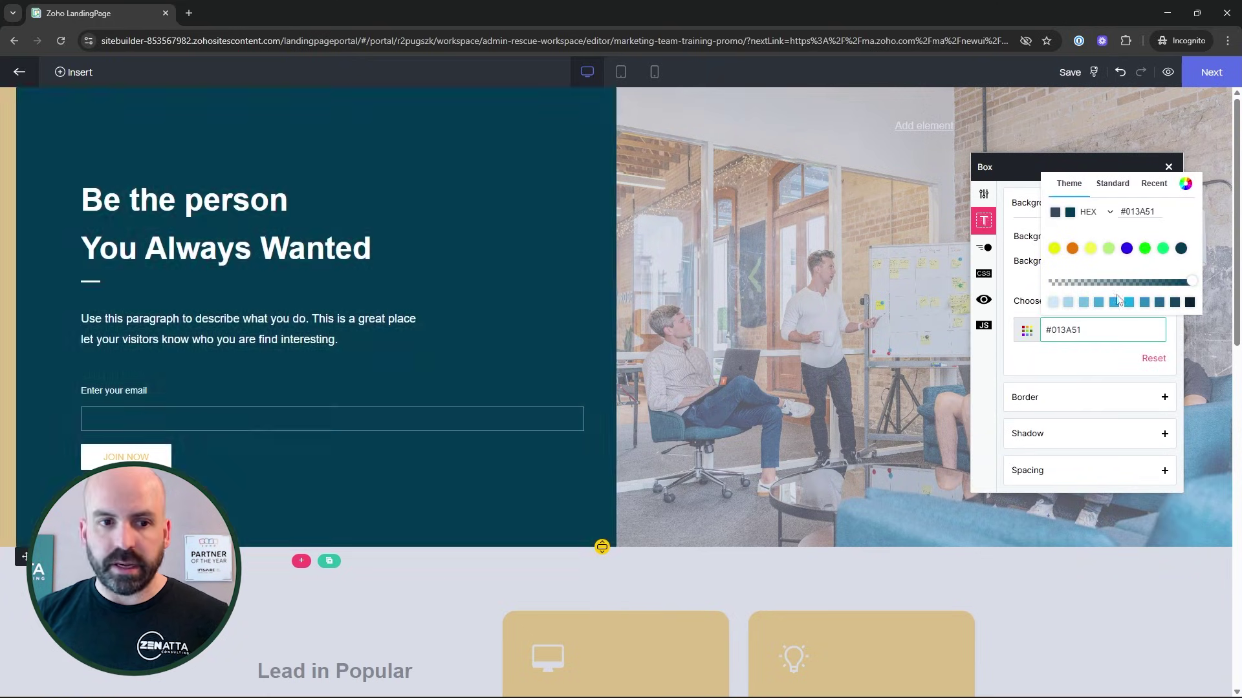
pyautogui.click(1163, 248)
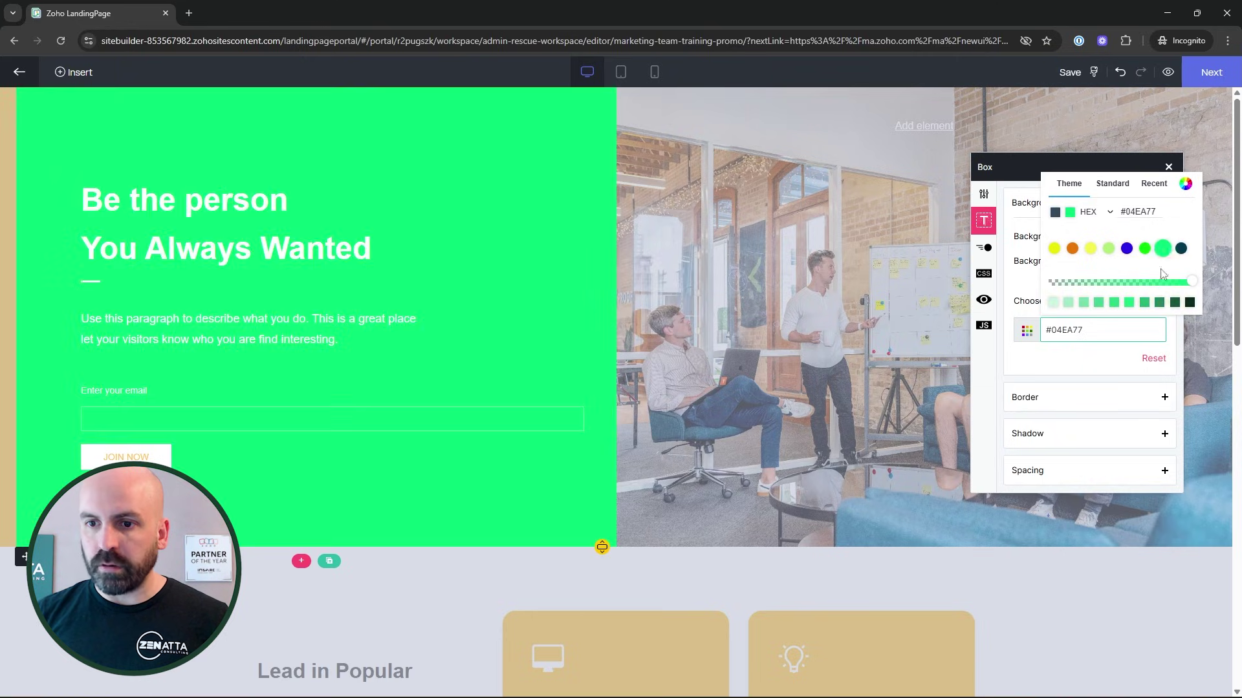
pyautogui.click(1175, 302)
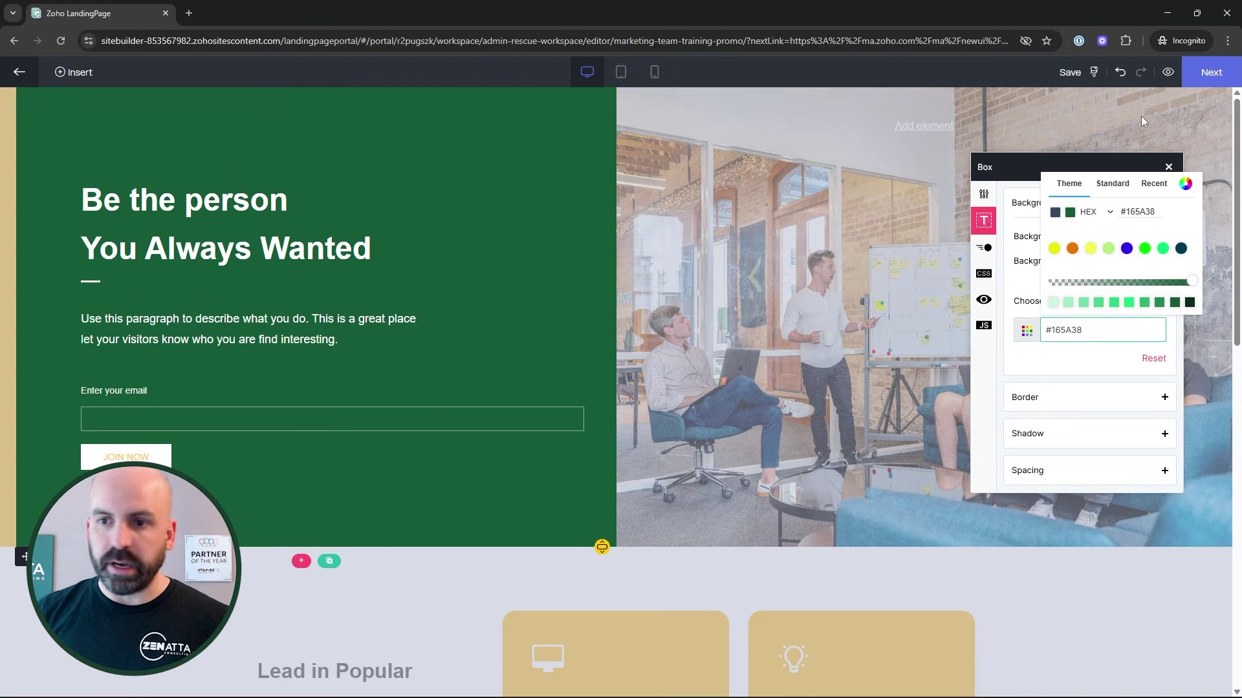
pyautogui.click(316, 384)
pyautogui.click(145, 468)
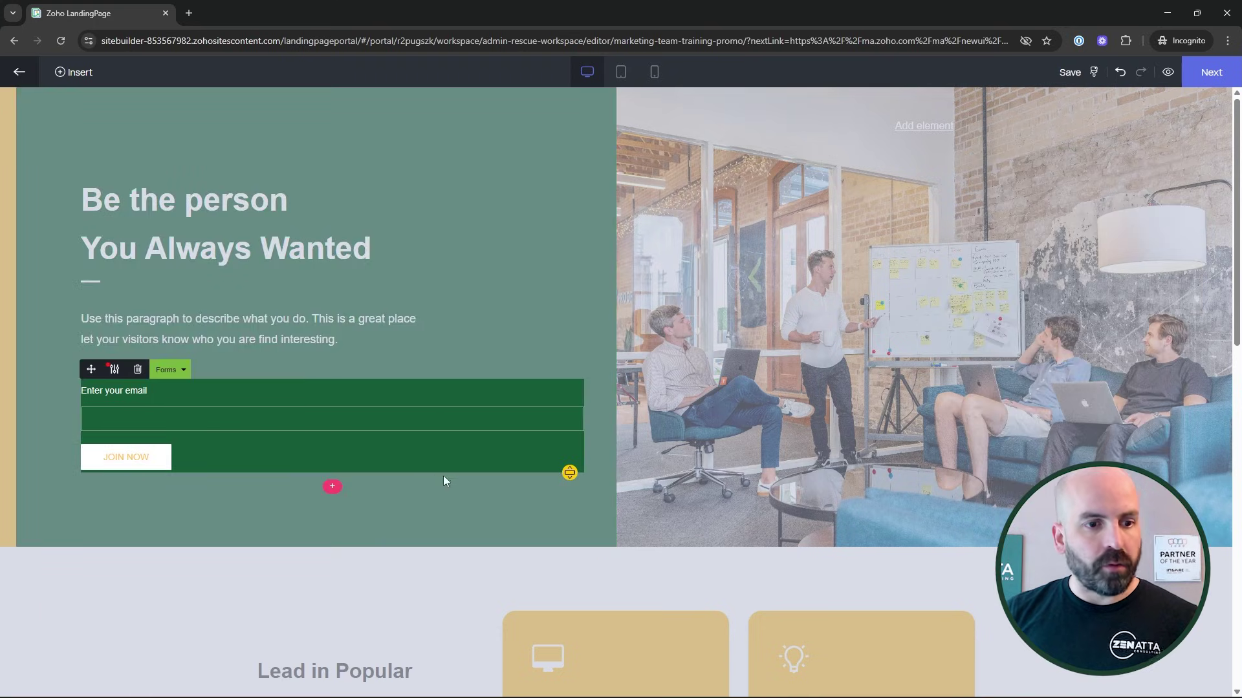
pyautogui.click(115, 370)
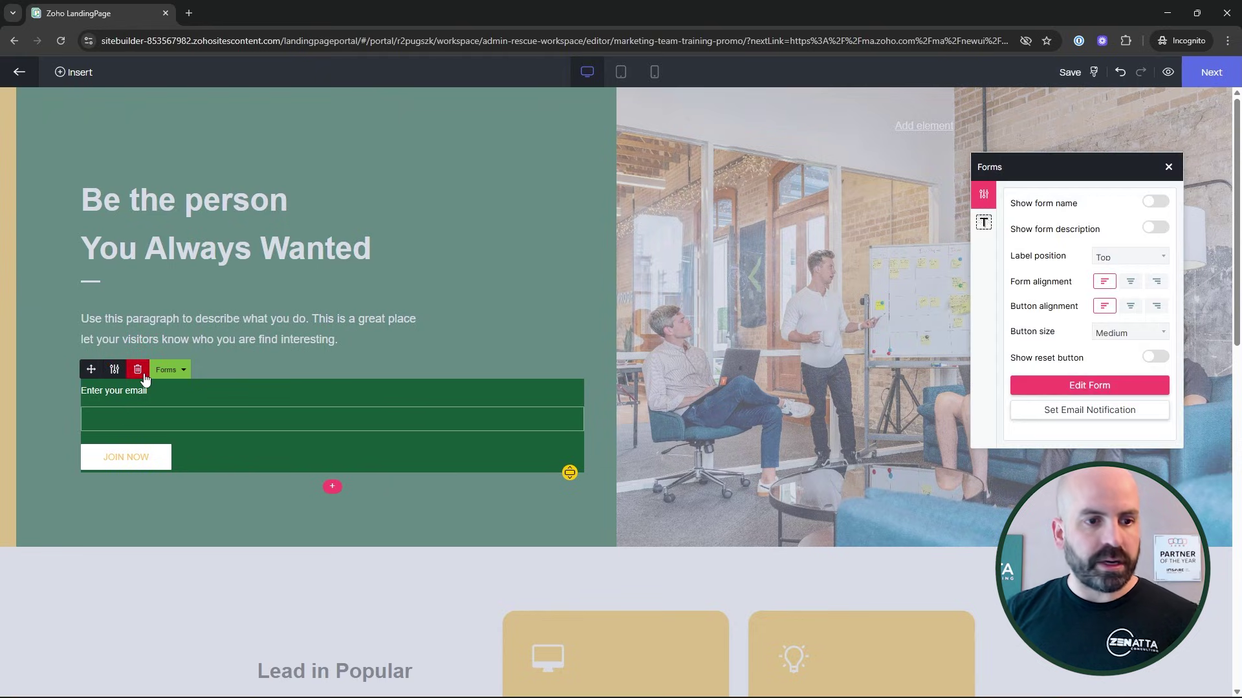
pyautogui.click(1169, 168)
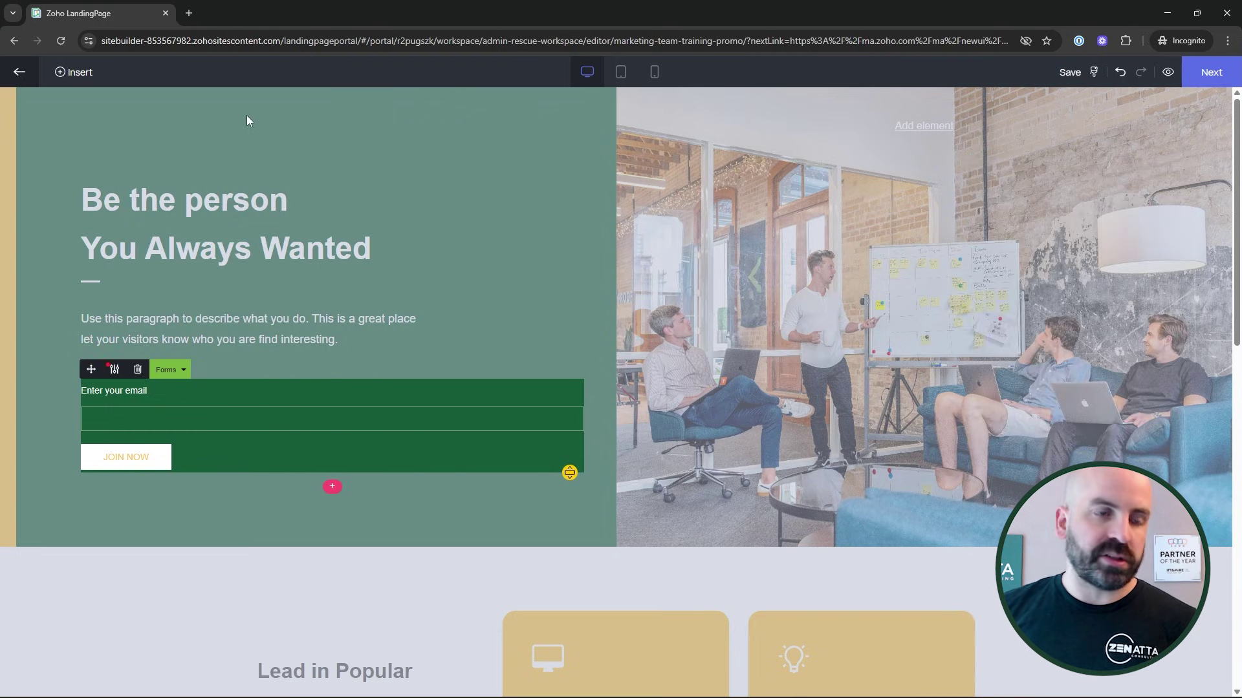
pyautogui.click(76, 75)
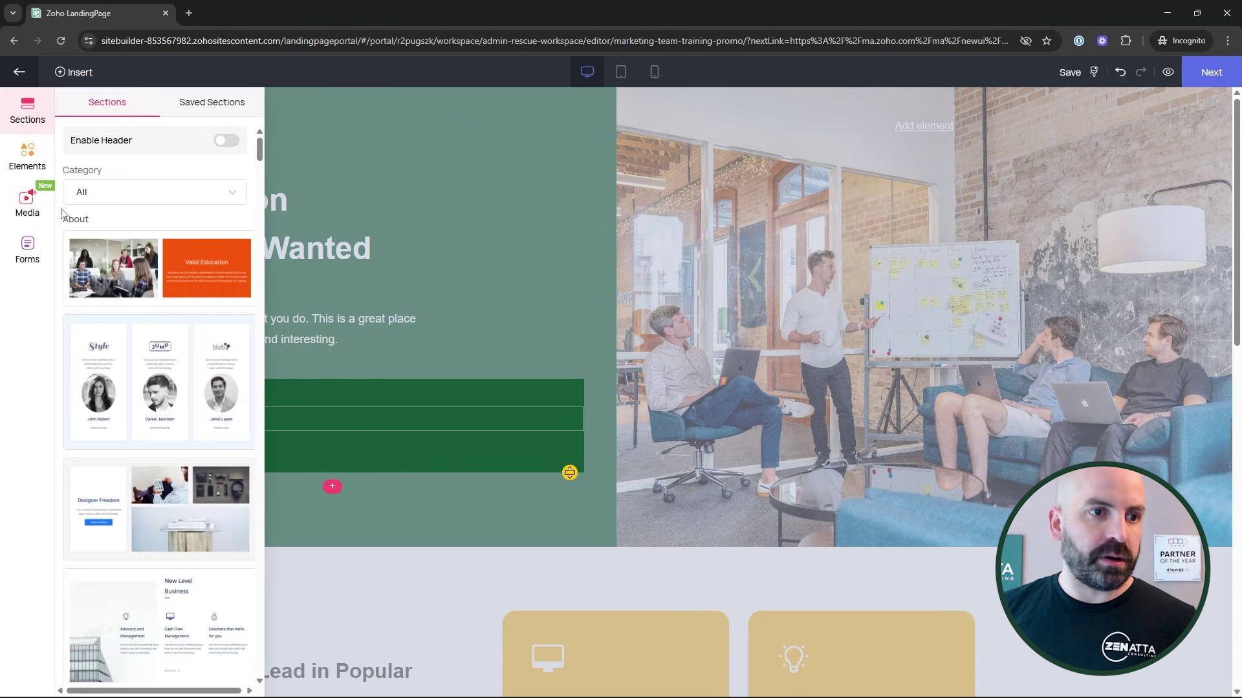
pyautogui.click(27, 159)
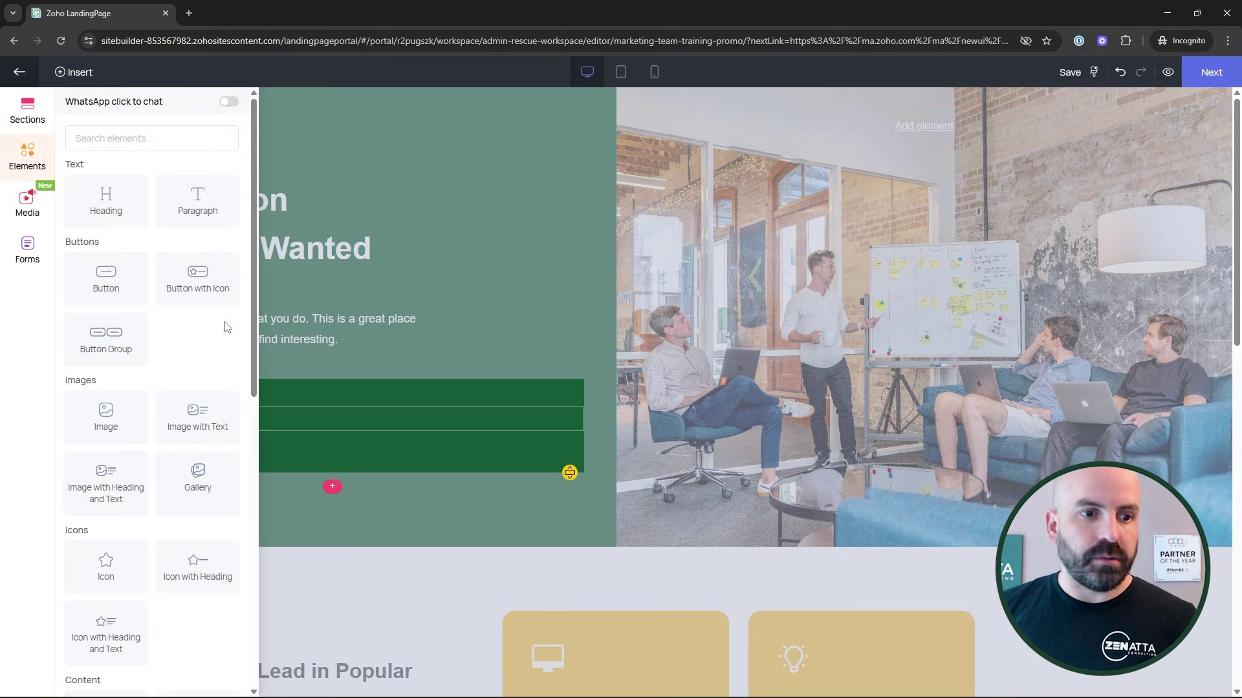
pyautogui.scroll(-5, 201, 327)
pyautogui.click(53, 245)
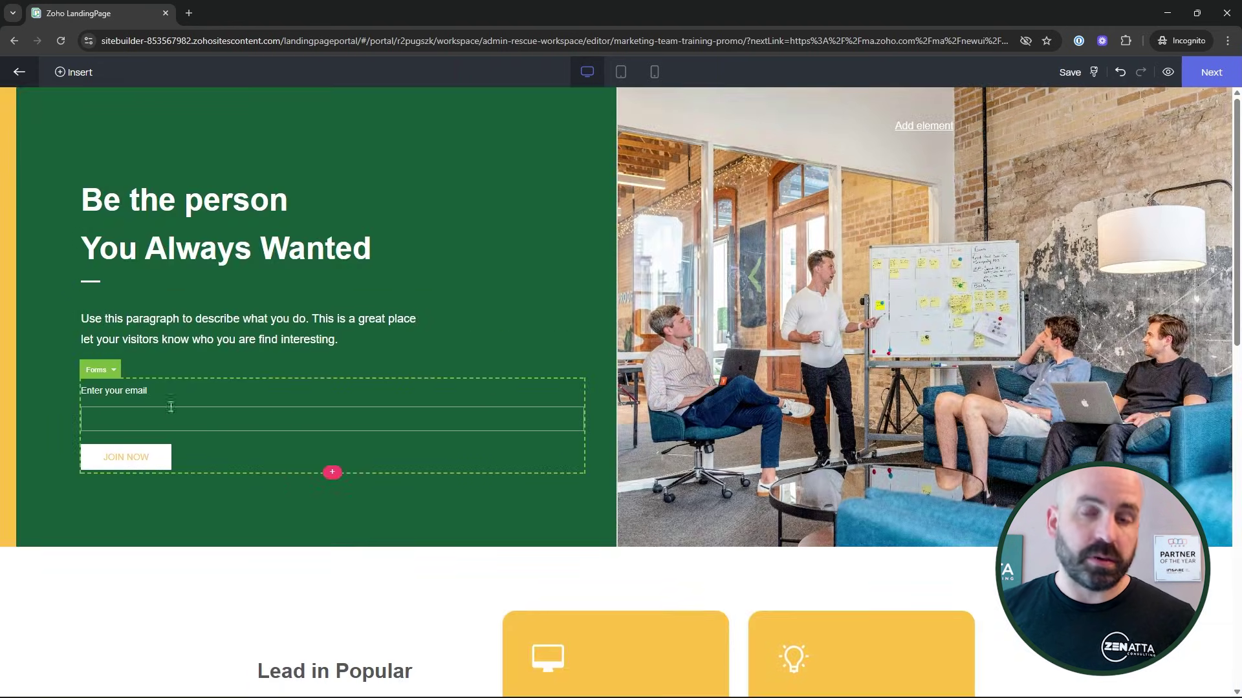
# In the sign-up form's editor, add First Name and Last Name fields at the top.
pyautogui.click(120, 387)
pyautogui.click(154, 373)
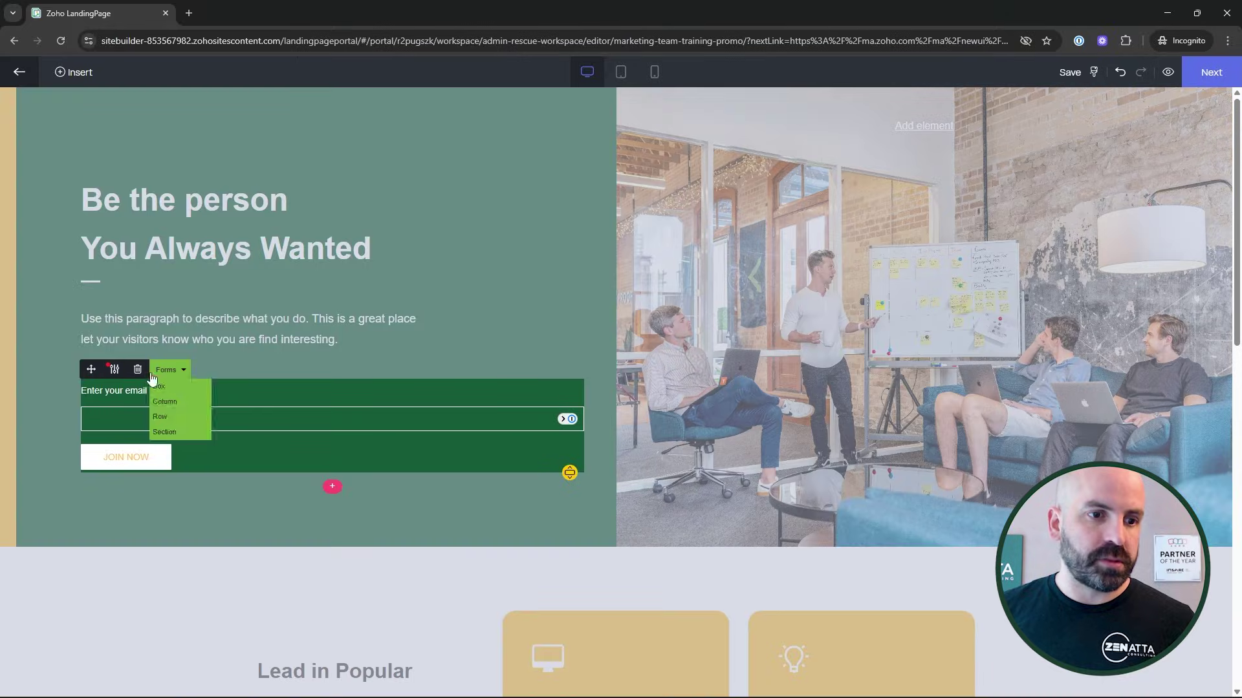
pyautogui.click(114, 371)
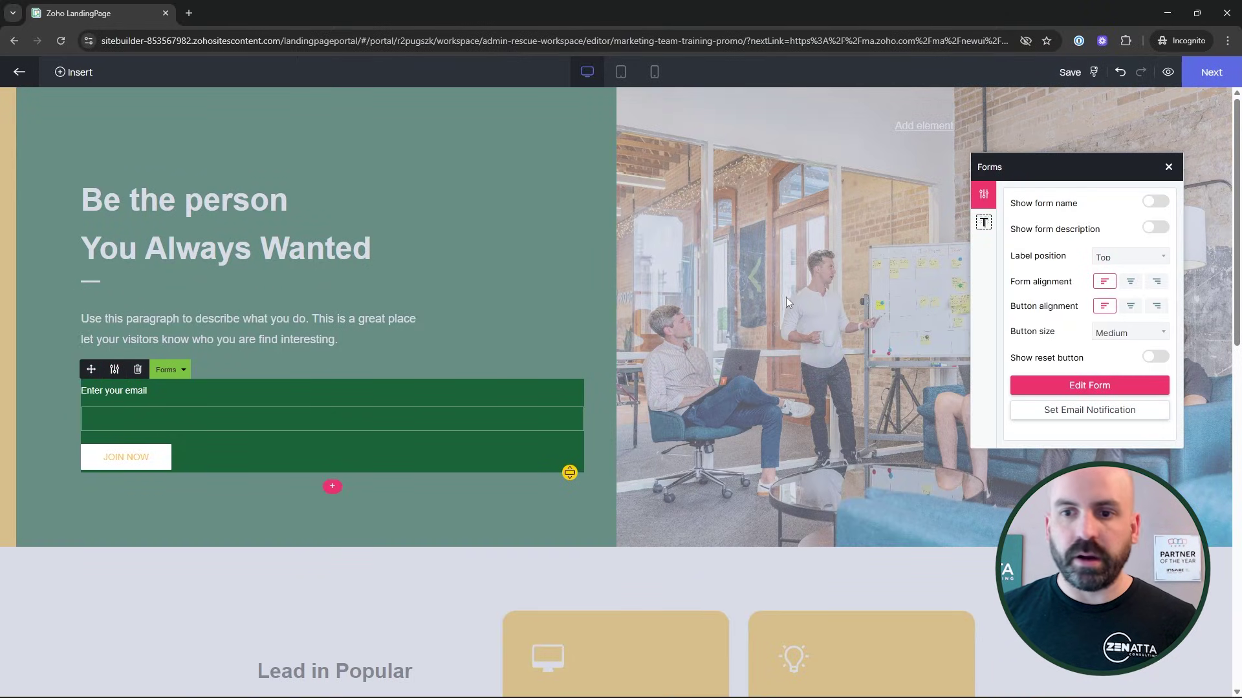
pyautogui.click(1122, 390)
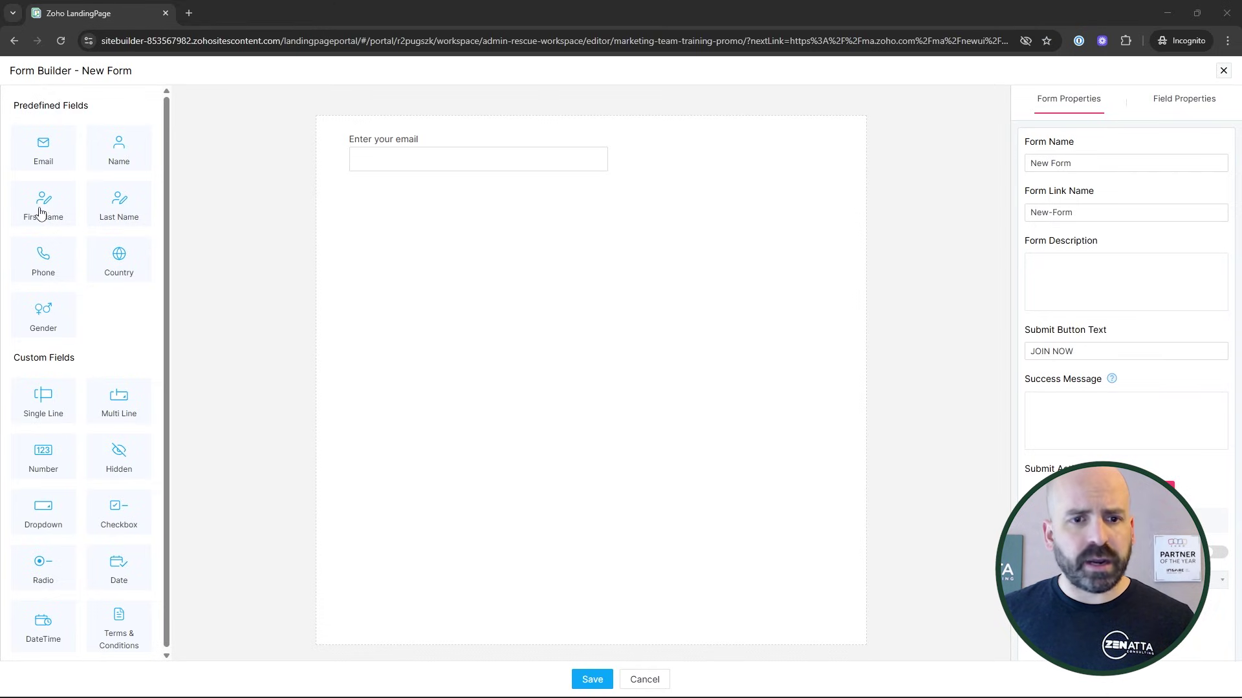
pyautogui.moveTo(40, 212); pyautogui.dragTo(372, 155)
pyautogui.moveTo(107, 209); pyautogui.dragTo(453, 269)
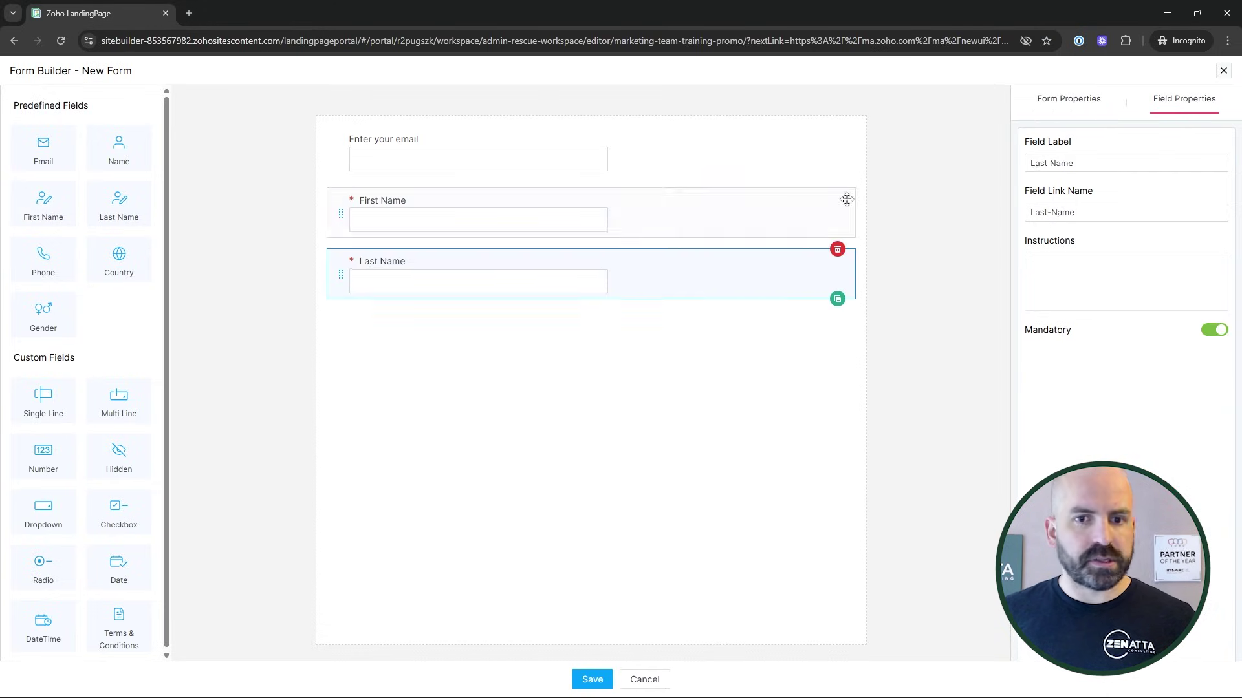
pyautogui.moveTo(771, 291); pyautogui.dragTo(695, 139)
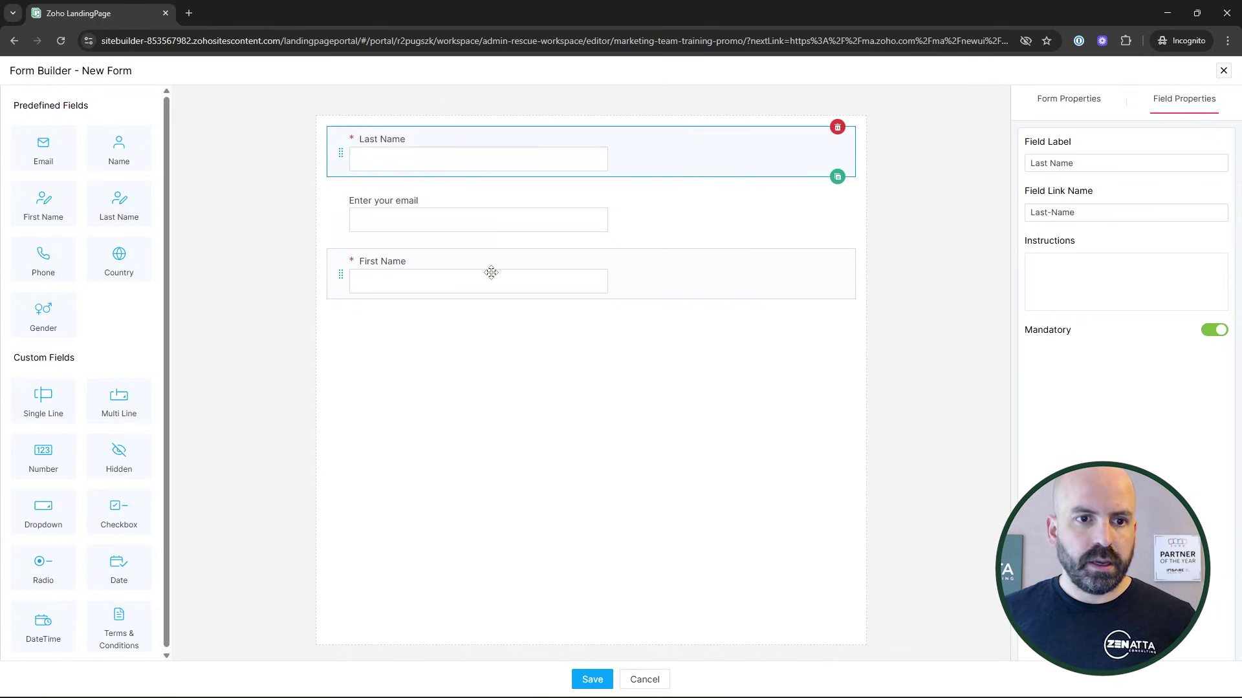
pyautogui.moveTo(491, 271); pyautogui.dragTo(557, 144)
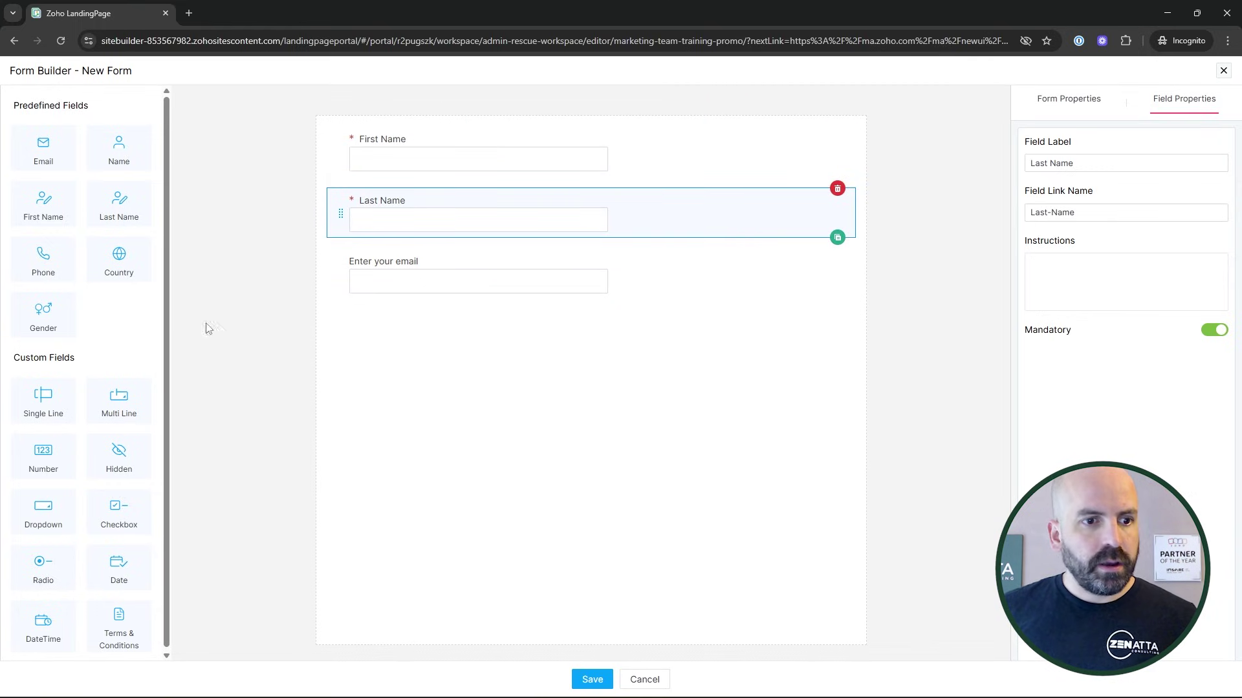
# Make the email field mandatory and save the form onto the page.
pyautogui.click(794, 291)
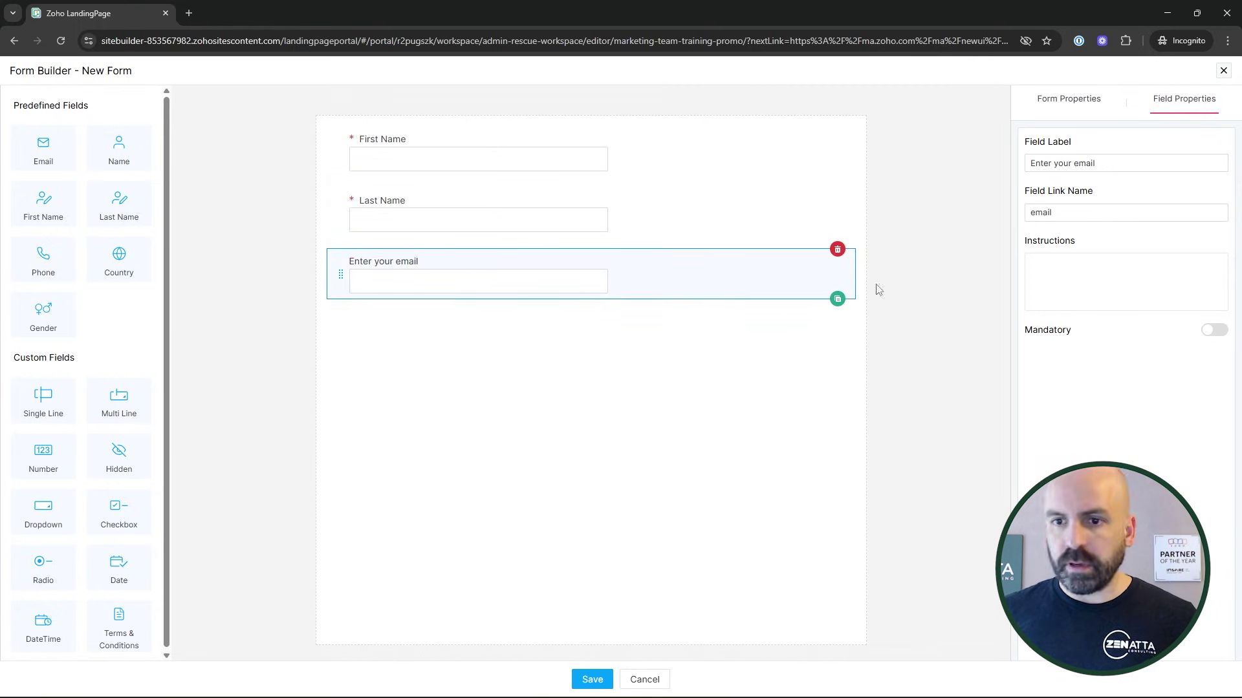
pyautogui.click(1216, 331)
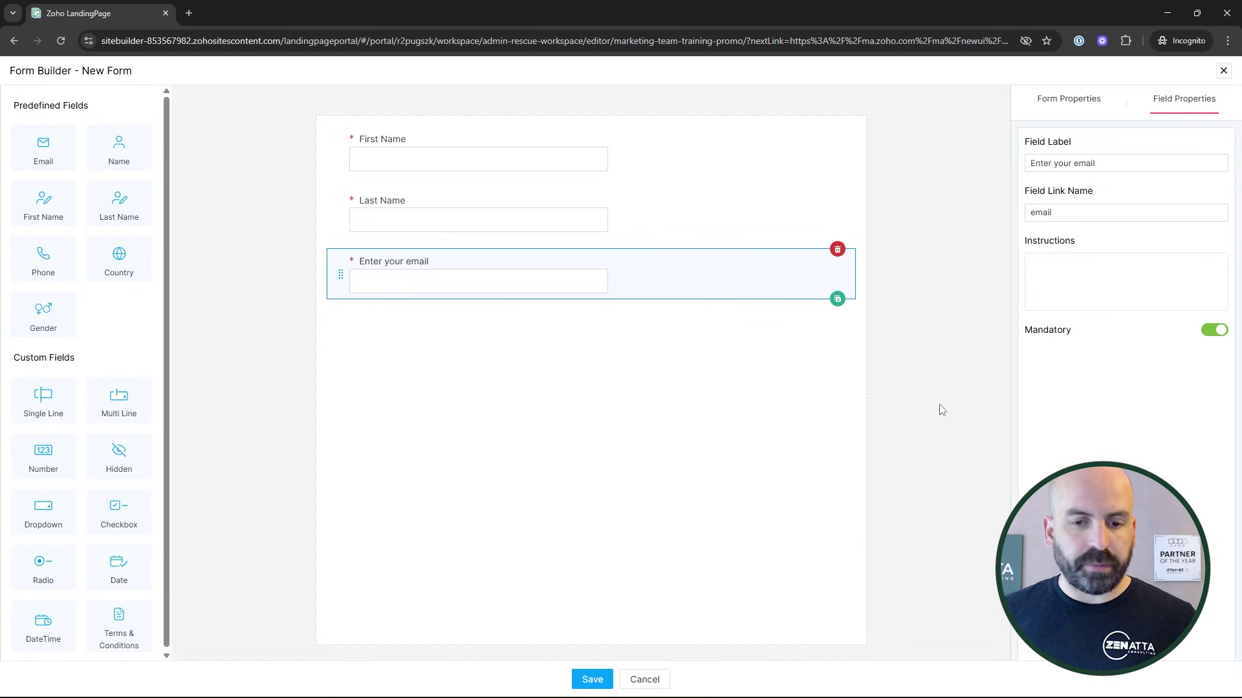
pyautogui.click(591, 679)
pyautogui.click(516, 340)
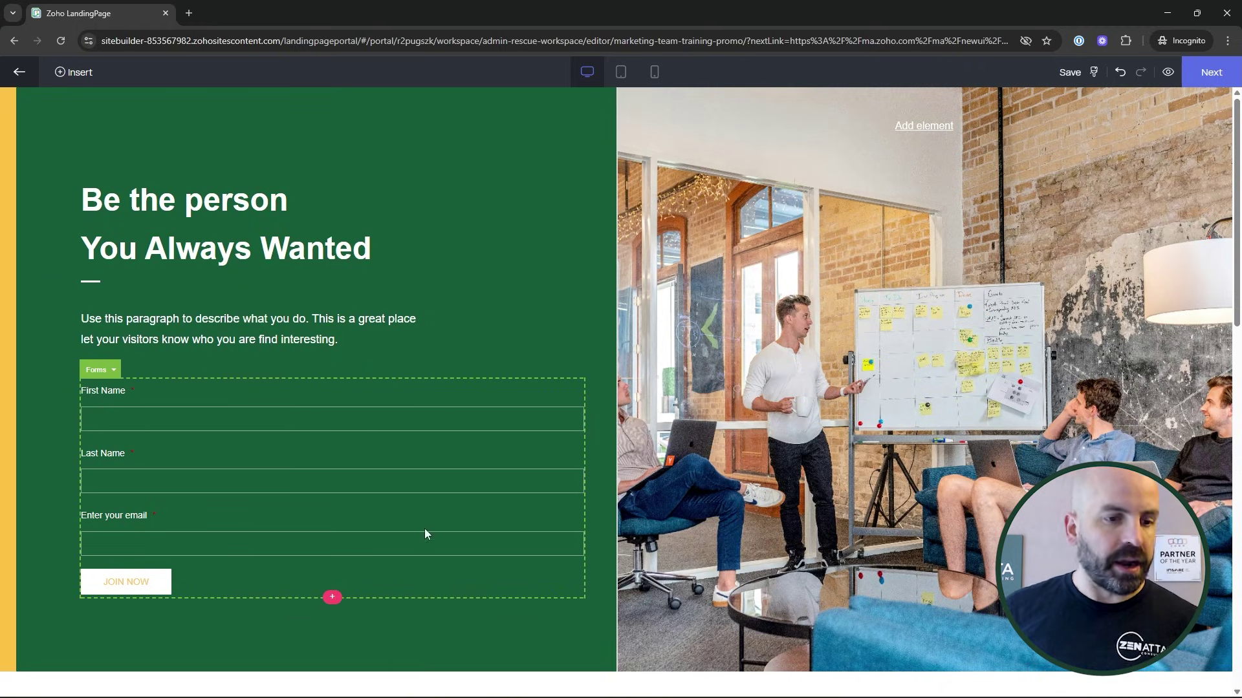
# Check the image column's background settings, then close them.
pyautogui.click(1028, 330)
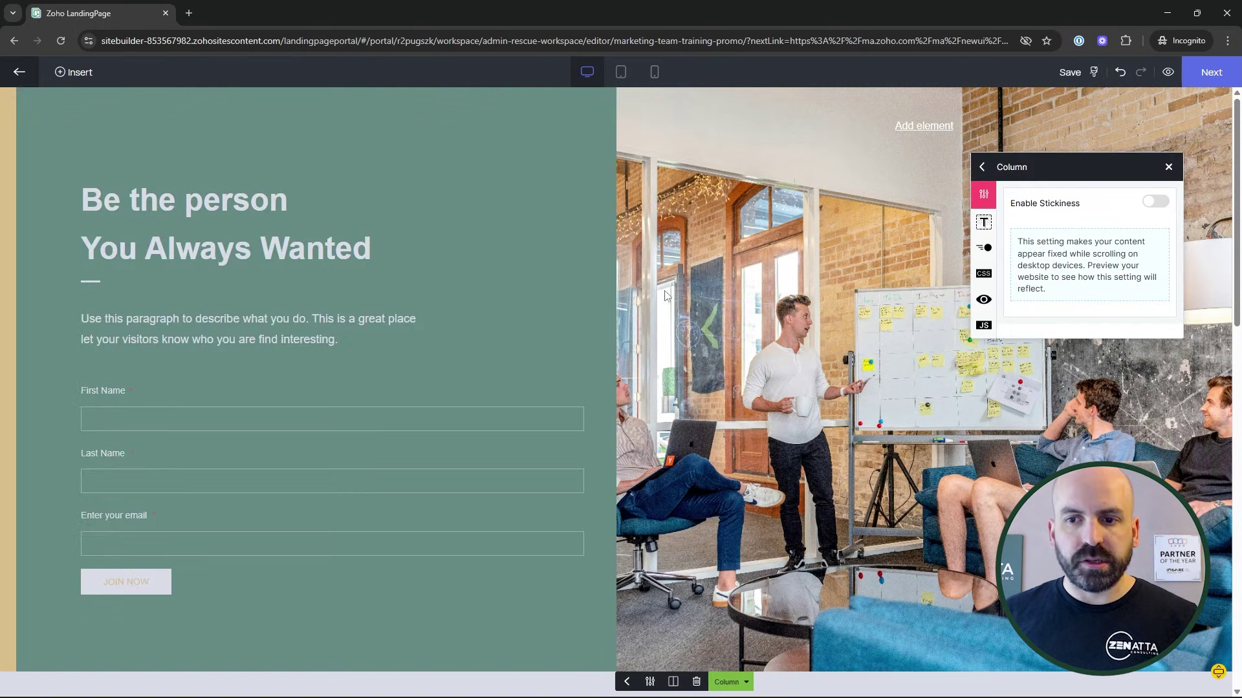
pyautogui.click(983, 223)
pyautogui.click(1169, 170)
# Delete the Online Course section and confirm the removal.
pyautogui.scroll(-10, 783, 432)
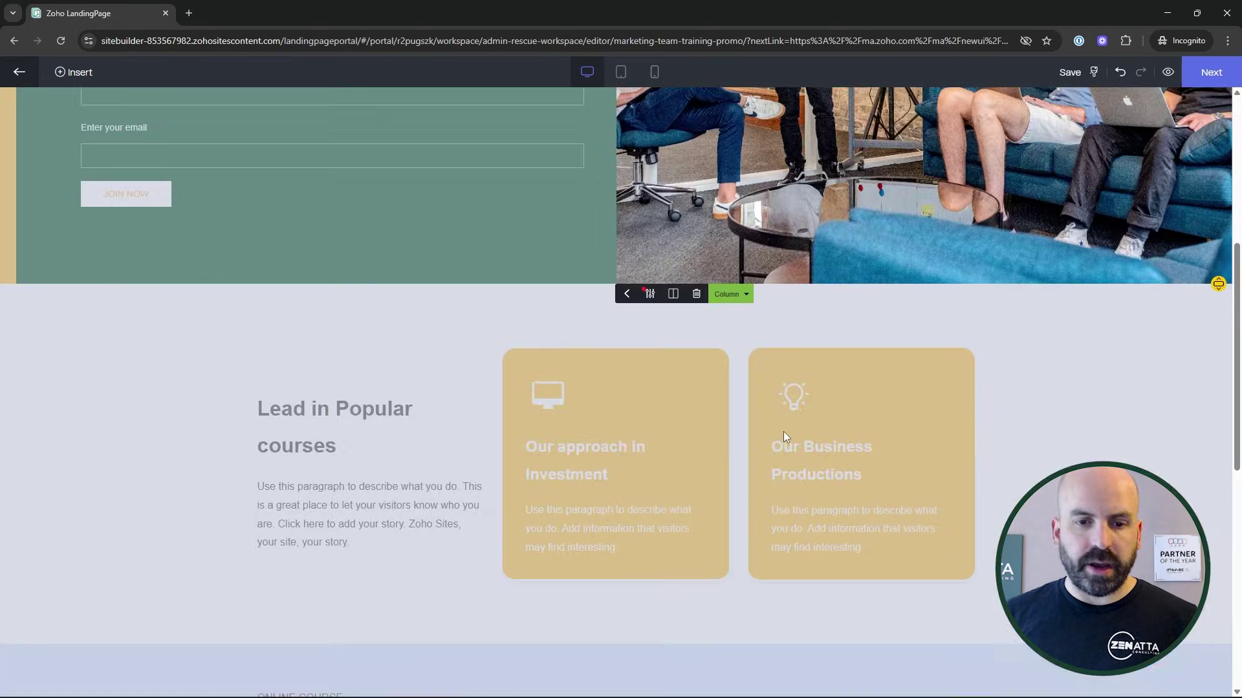
pyautogui.scroll(3, 572, 428)
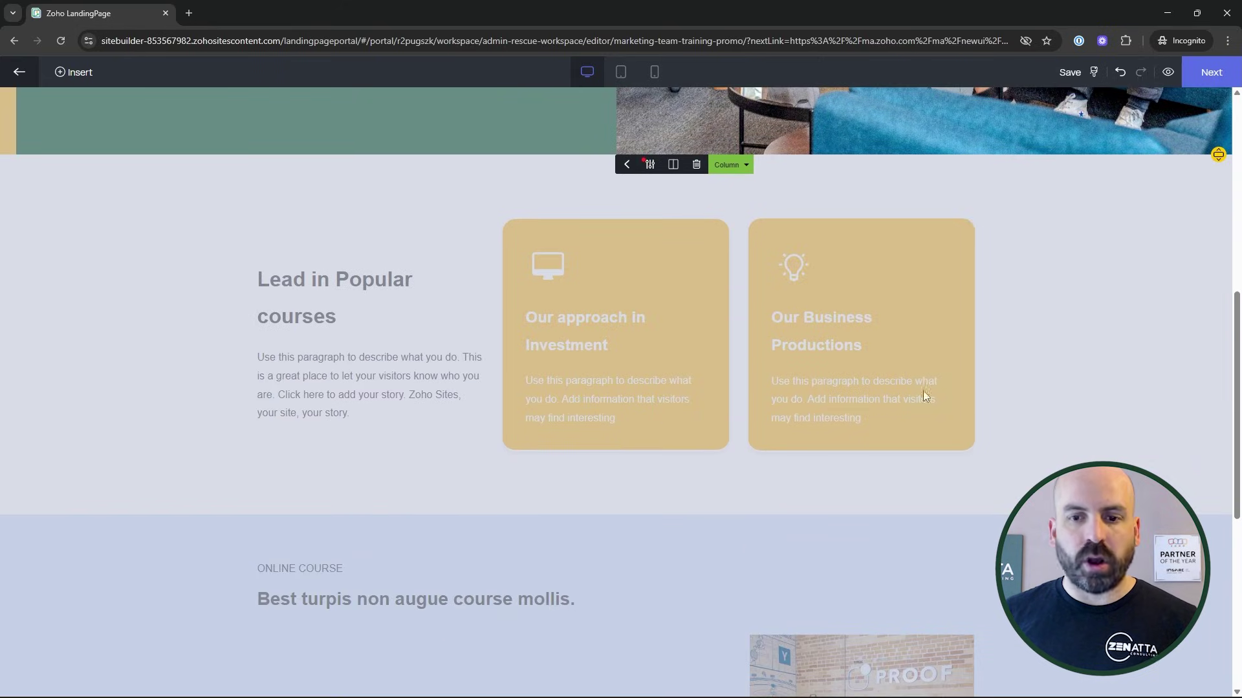
pyautogui.scroll(-7, 776, 466)
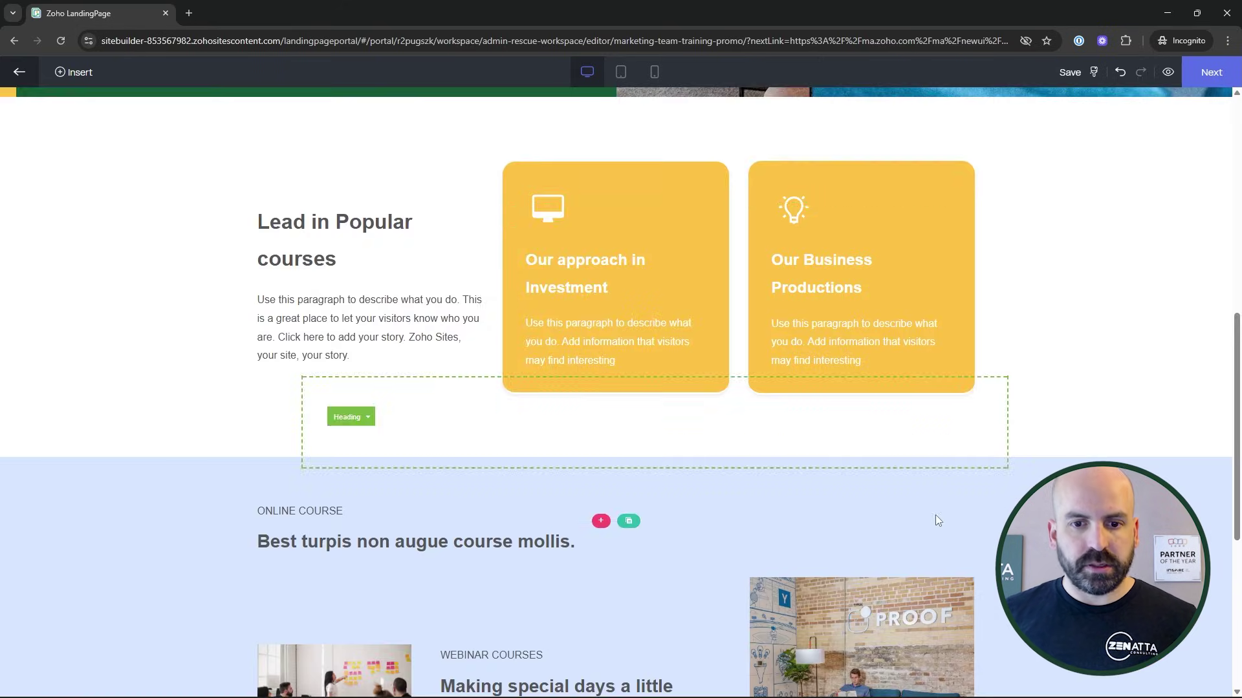
pyautogui.scroll(-3, 841, 518)
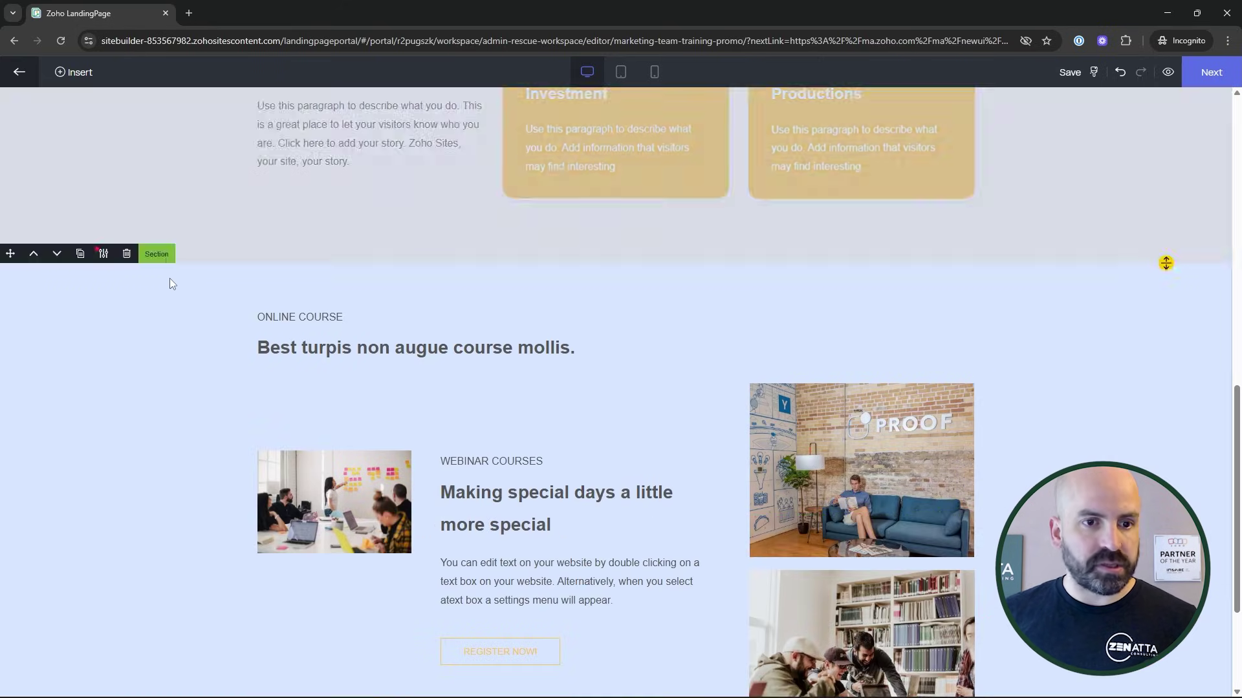
pyautogui.click(127, 254)
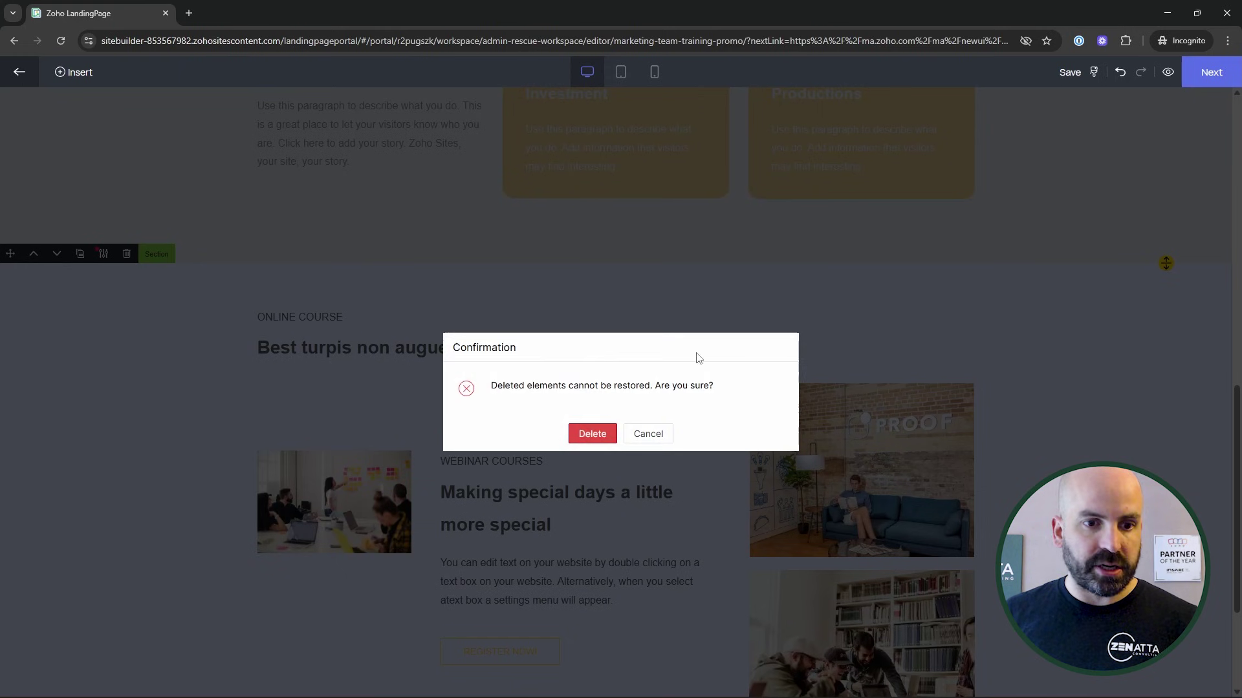
pyautogui.click(590, 432)
pyautogui.scroll(3, 655, 511)
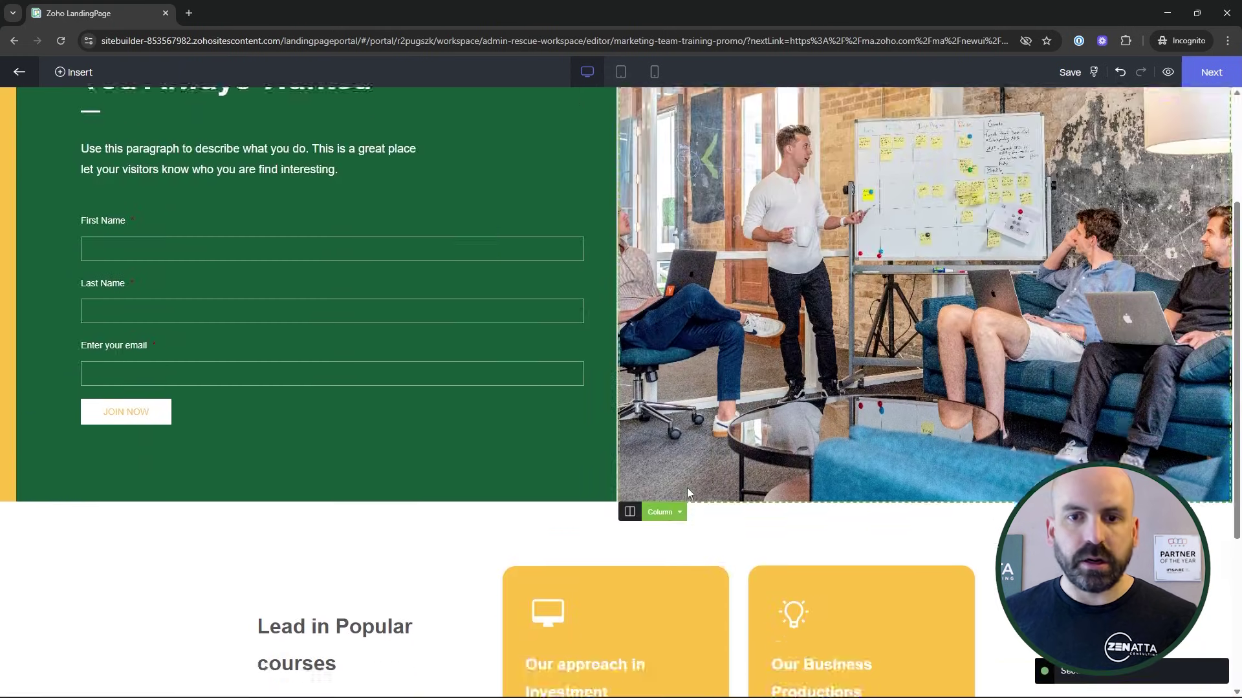
pyautogui.scroll(4, 686, 494)
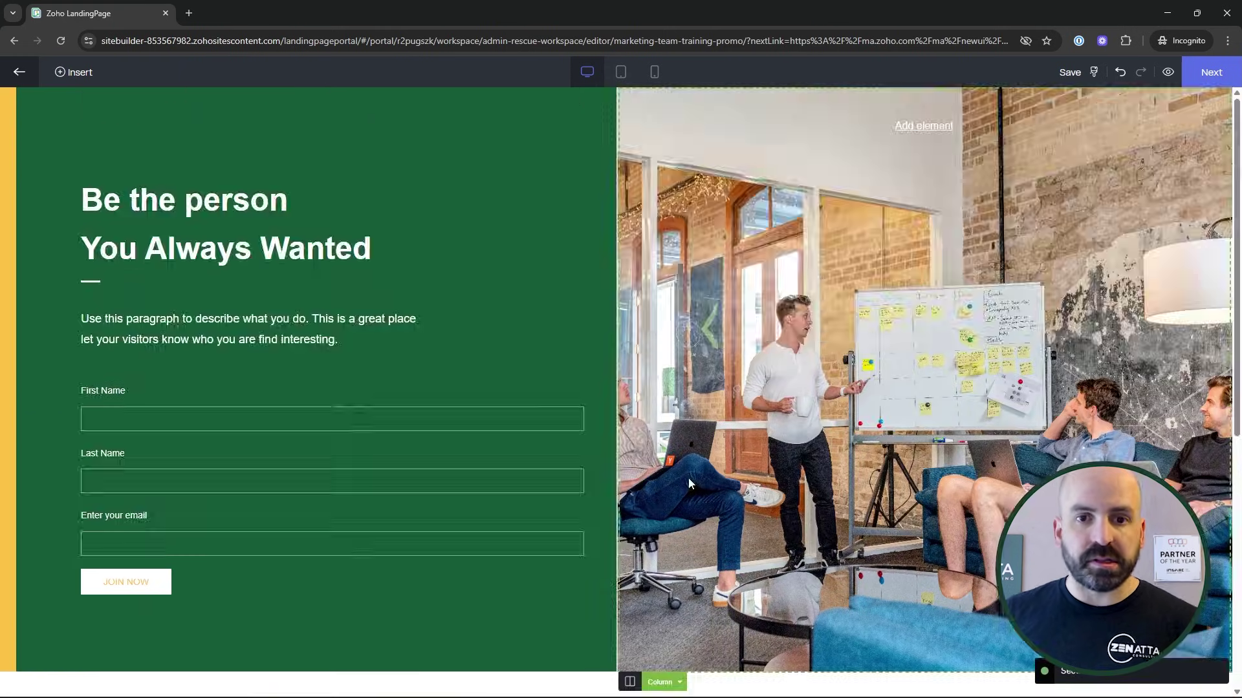
pyautogui.scroll(-2, 693, 472)
pyautogui.moveTo(634, 555)
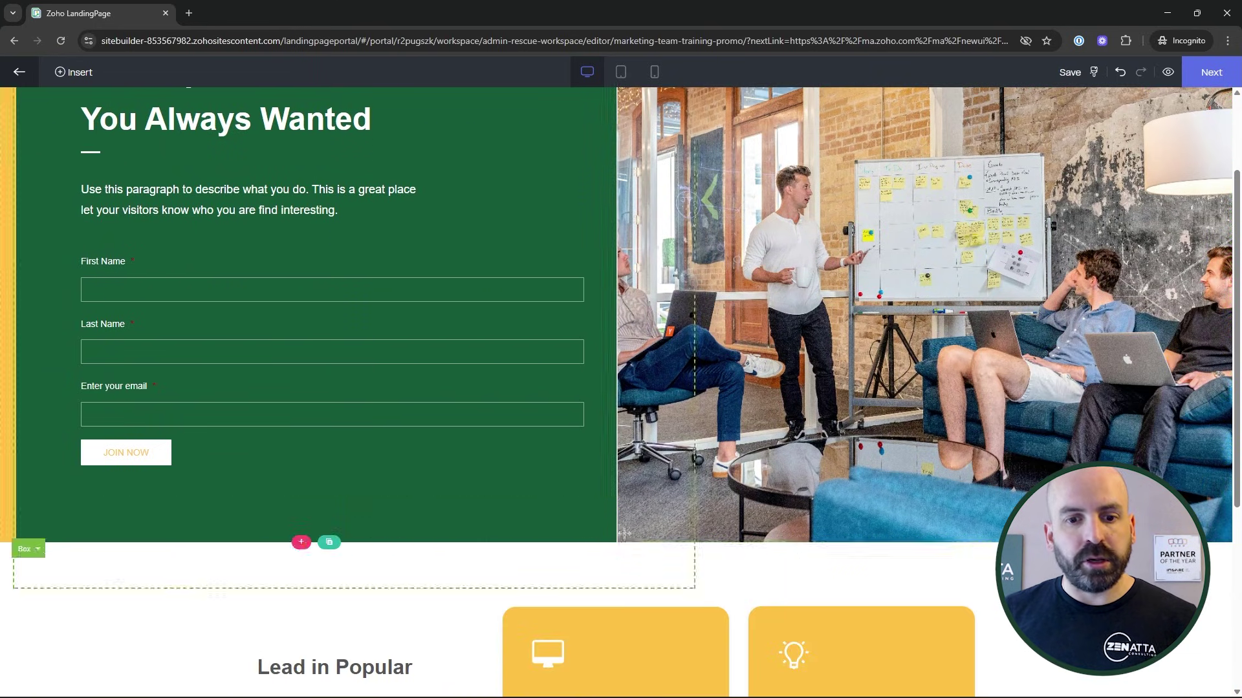
pyautogui.scroll(2, 643, 558)
pyautogui.scroll(-3, 743, 386)
pyautogui.scroll(3, 716, 486)
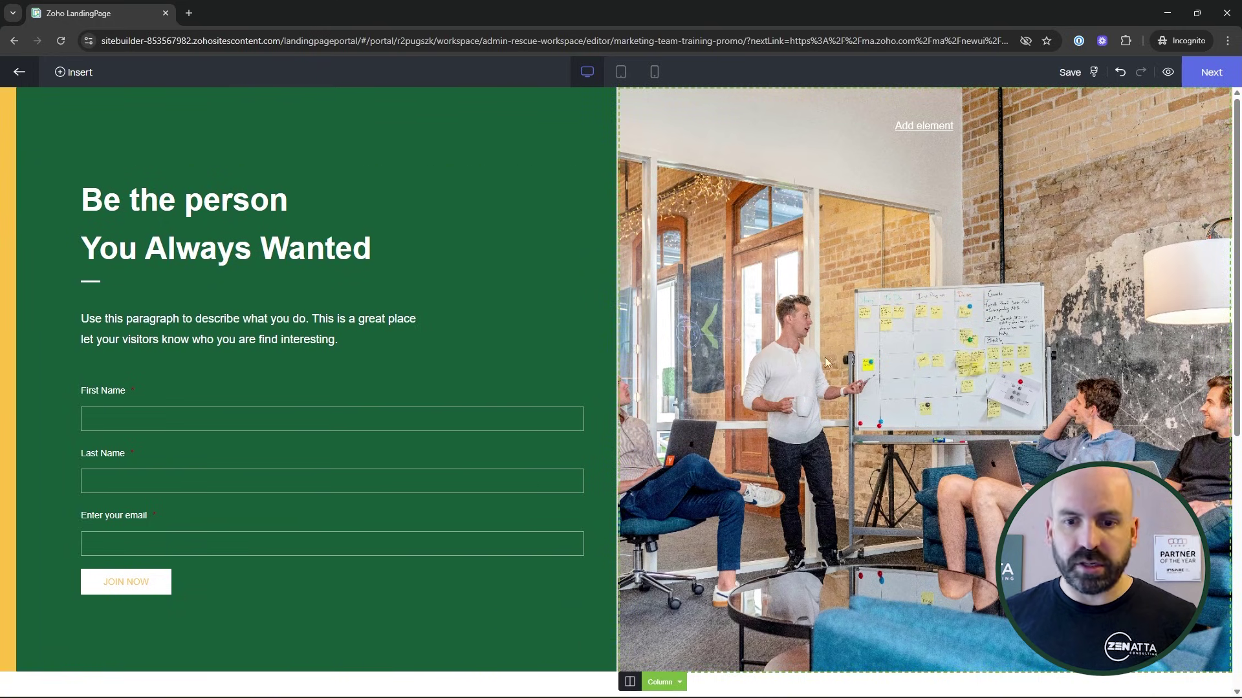
pyautogui.scroll(-7, 825, 356)
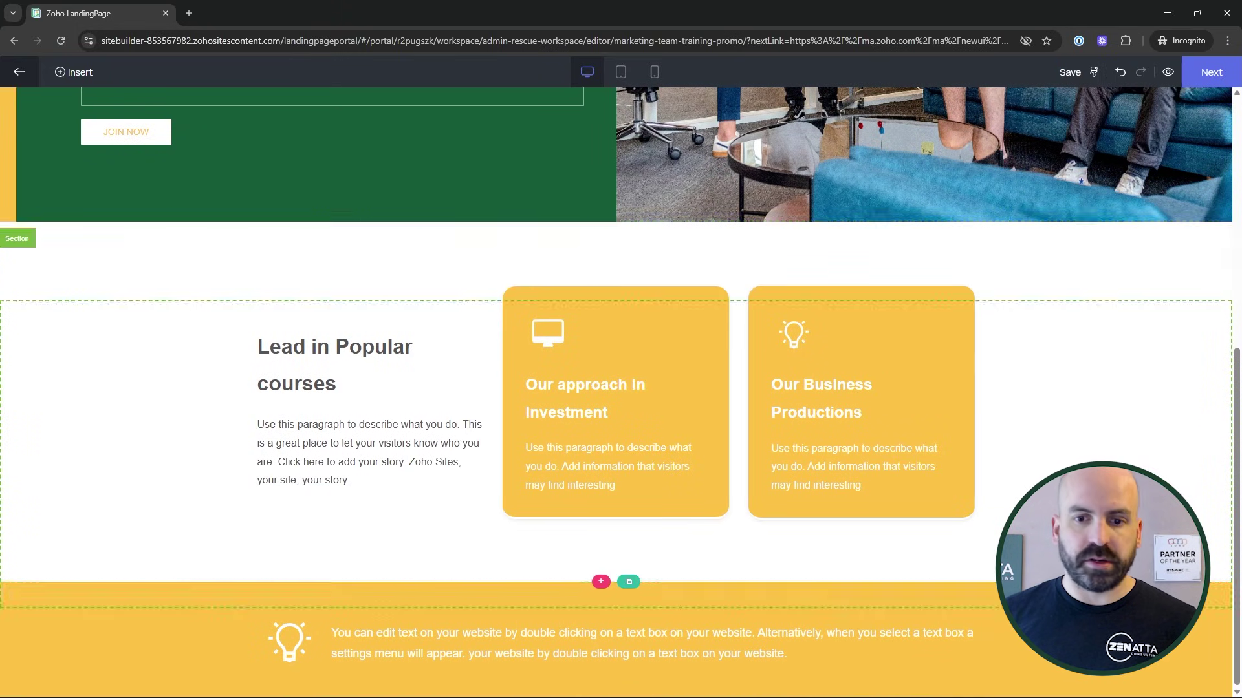
pyautogui.scroll(5, 933, 381)
pyautogui.scroll(2, 939, 395)
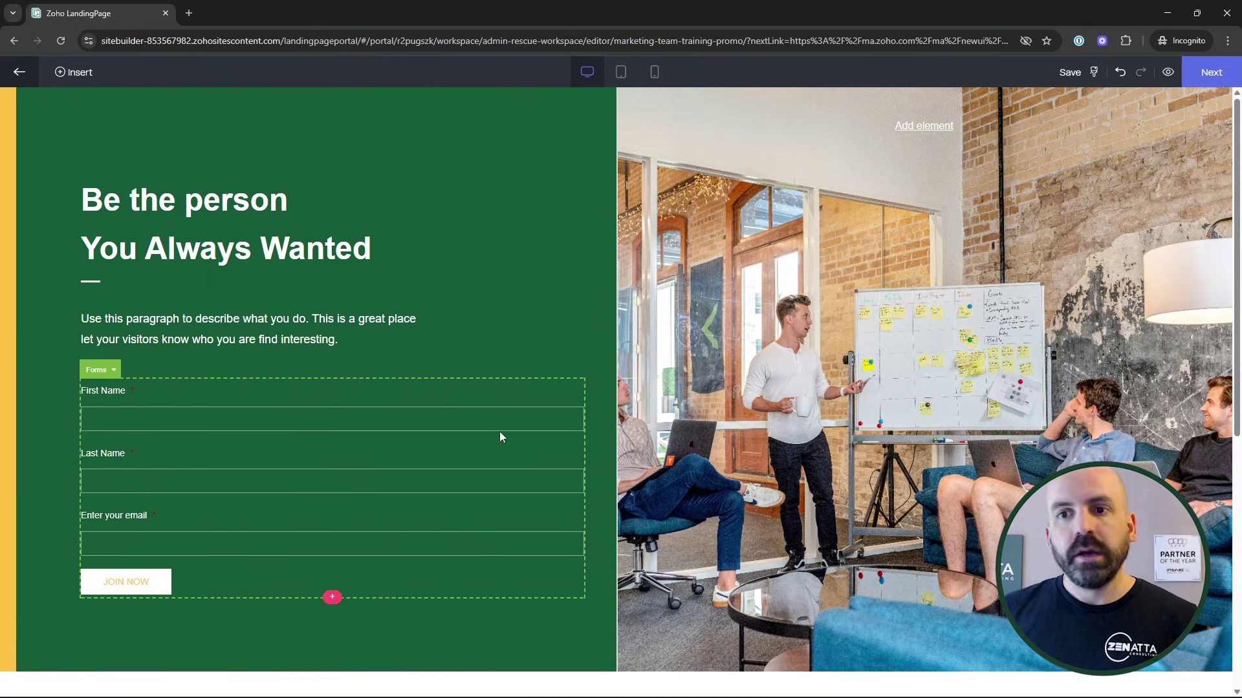
# Finish editing and return to the landing page setup.
pyautogui.click(1211, 73)
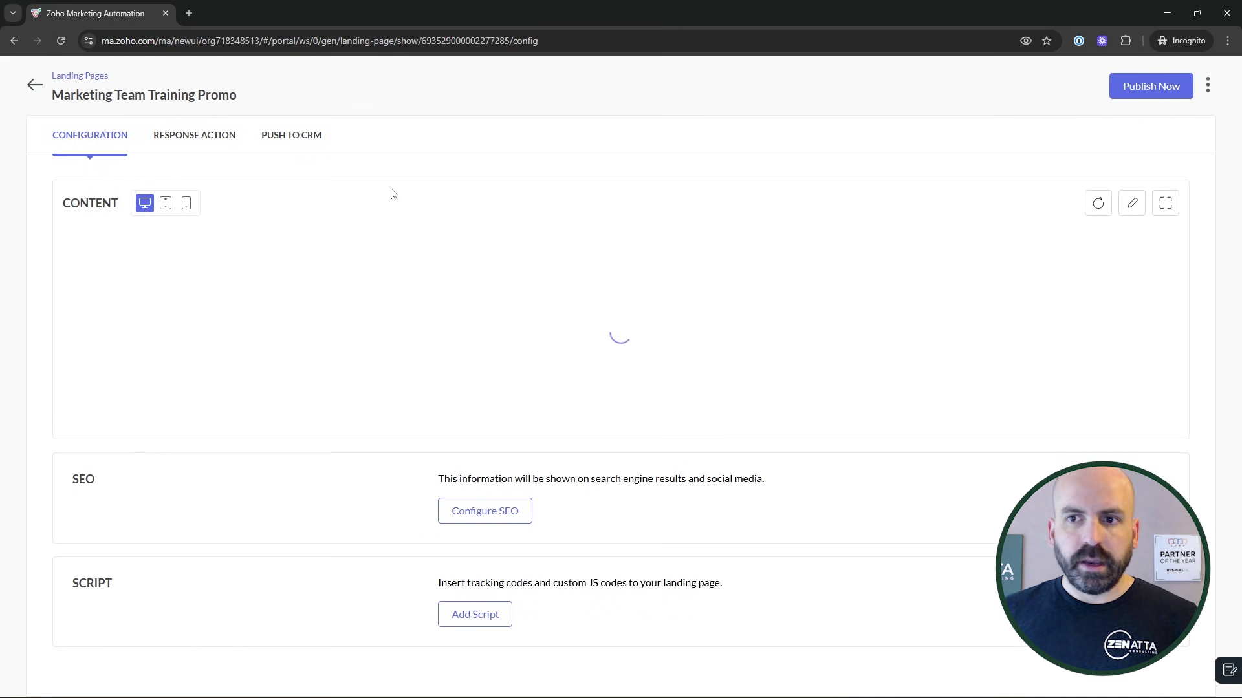
pyautogui.scroll(-10, 494, 283)
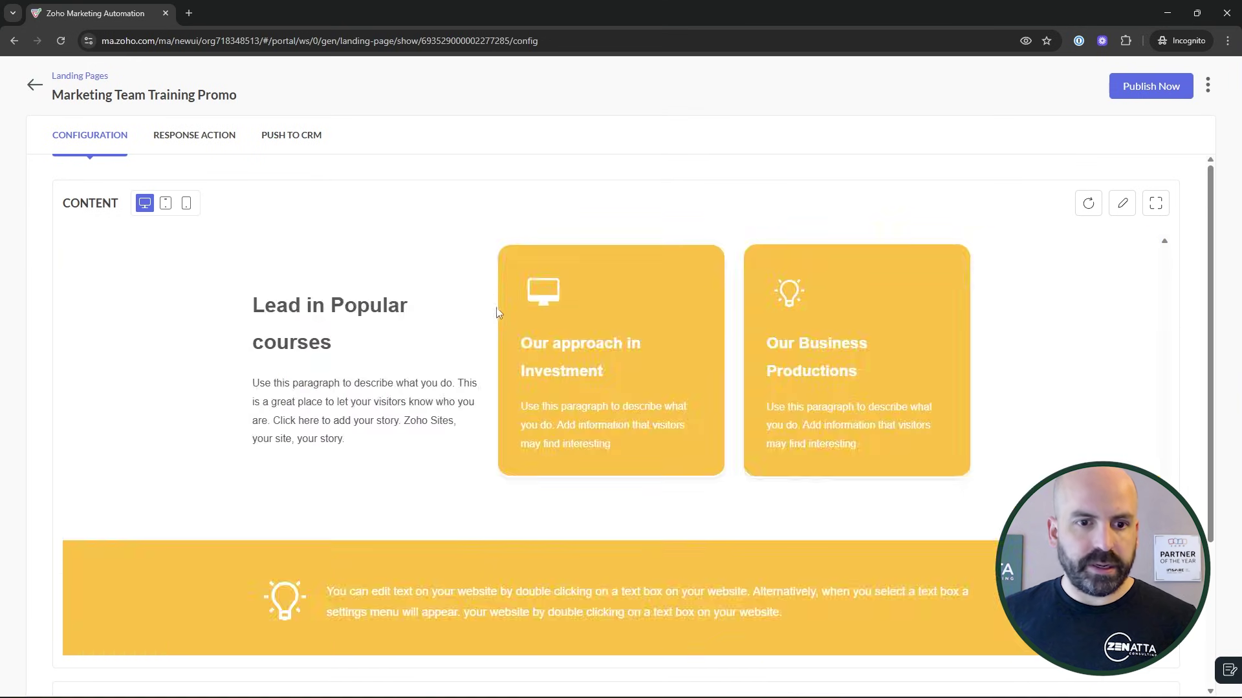
pyautogui.scroll(5, 328, 285)
# Add a Submitted response action that adds submitters to a list.
pyautogui.click(222, 143)
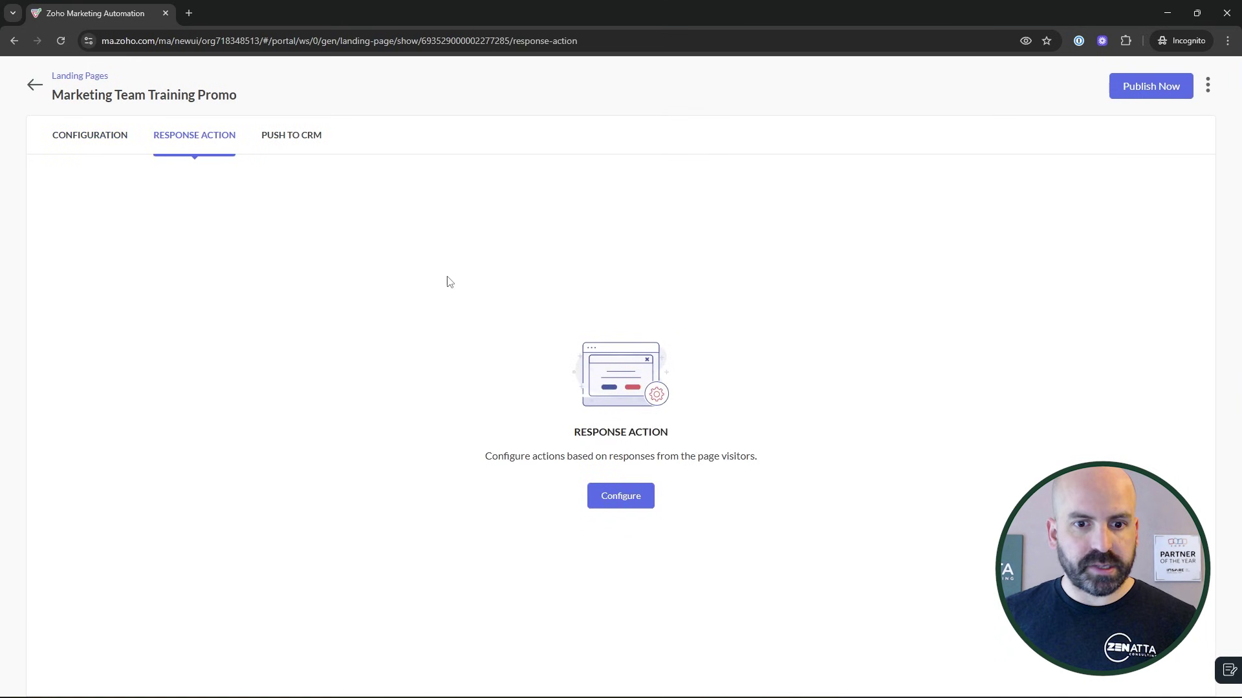
pyautogui.click(625, 501)
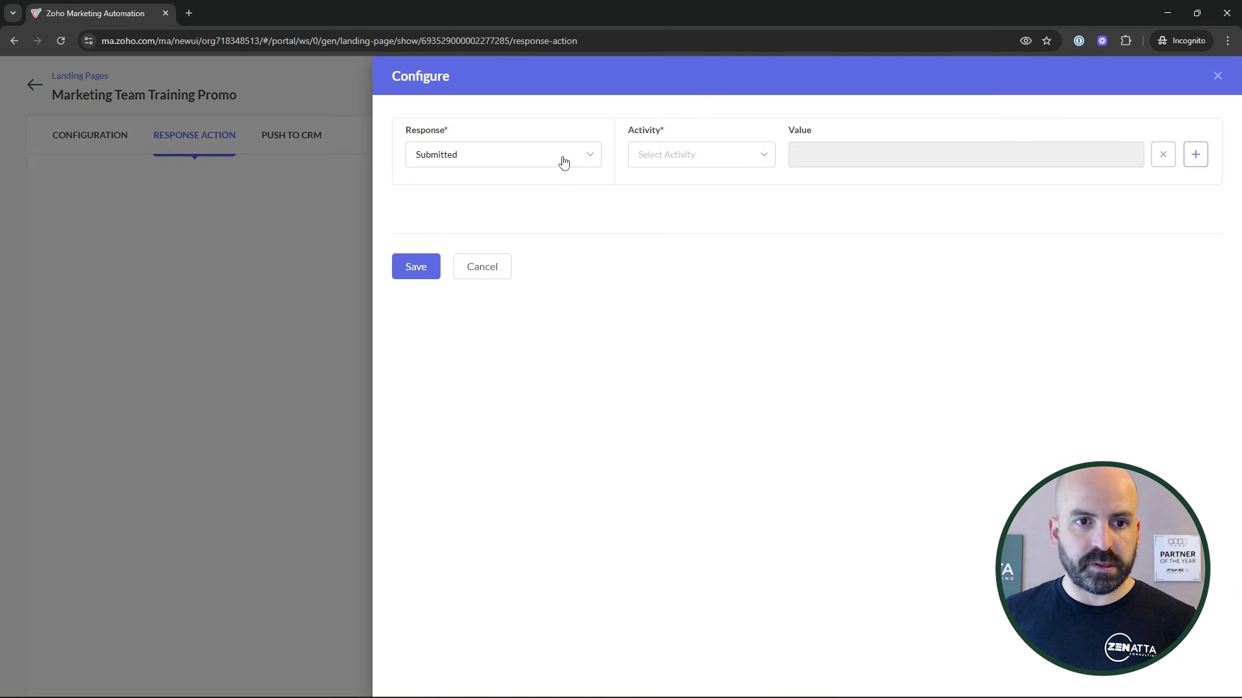
pyautogui.click(716, 155)
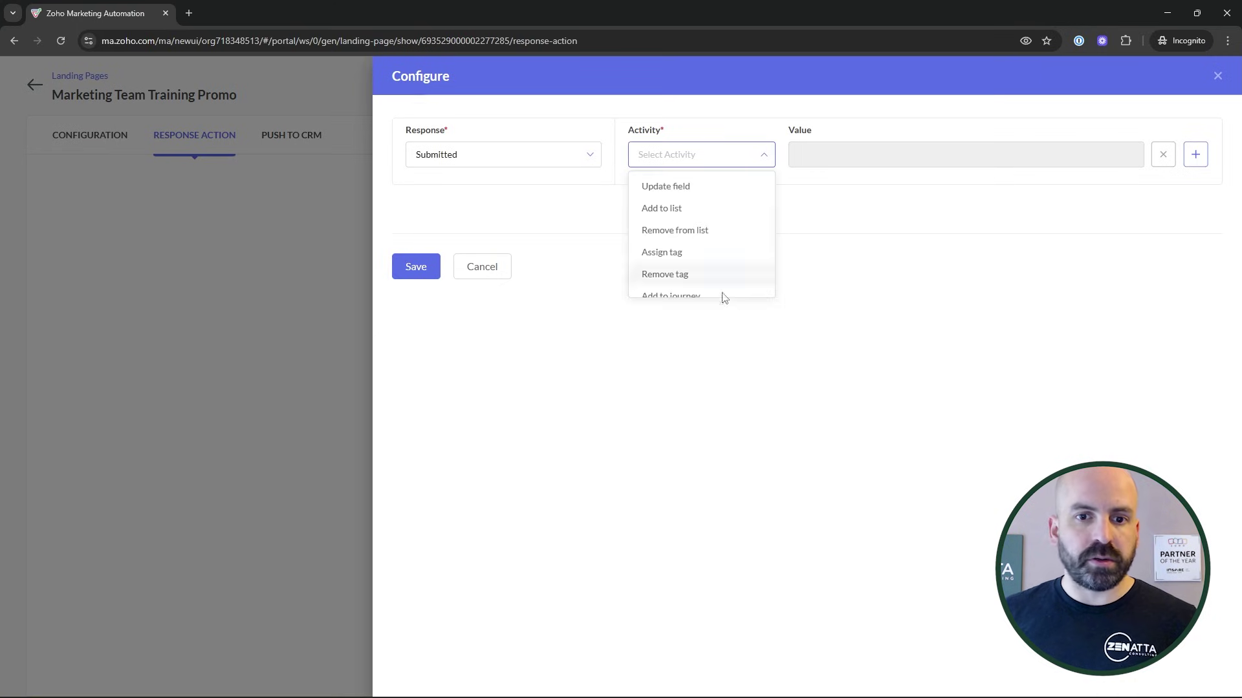
pyautogui.scroll(-1, 709, 264)
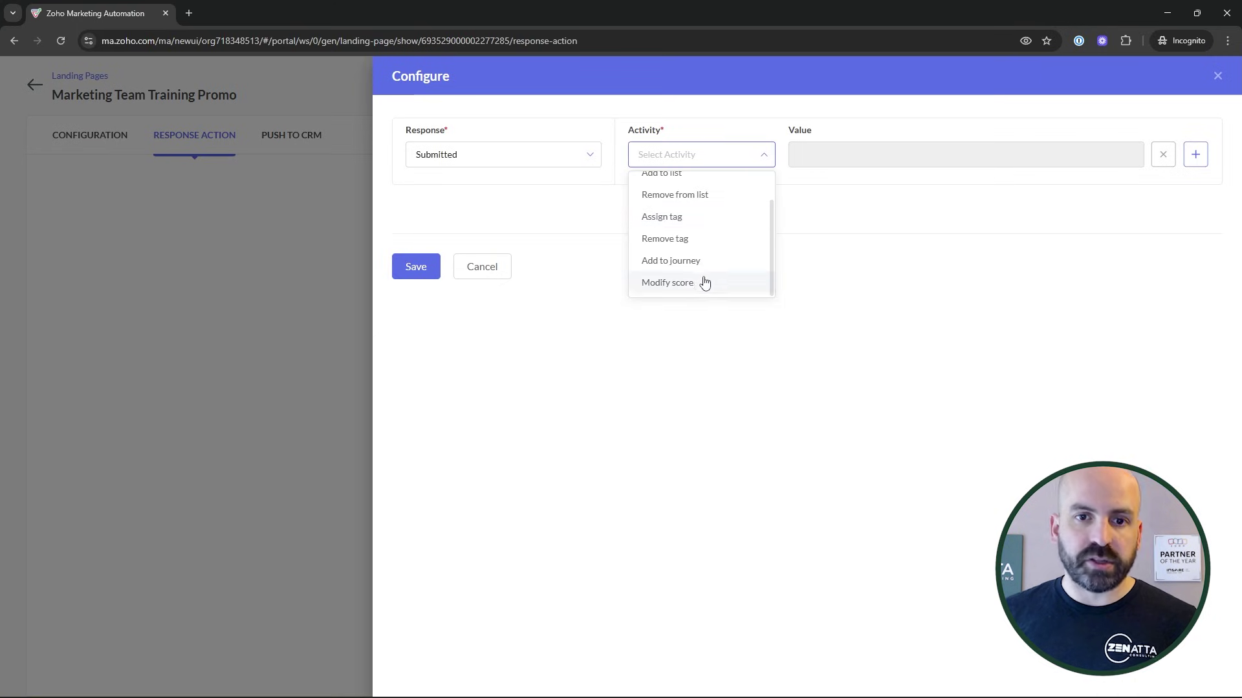
pyautogui.scroll(1, 687, 233)
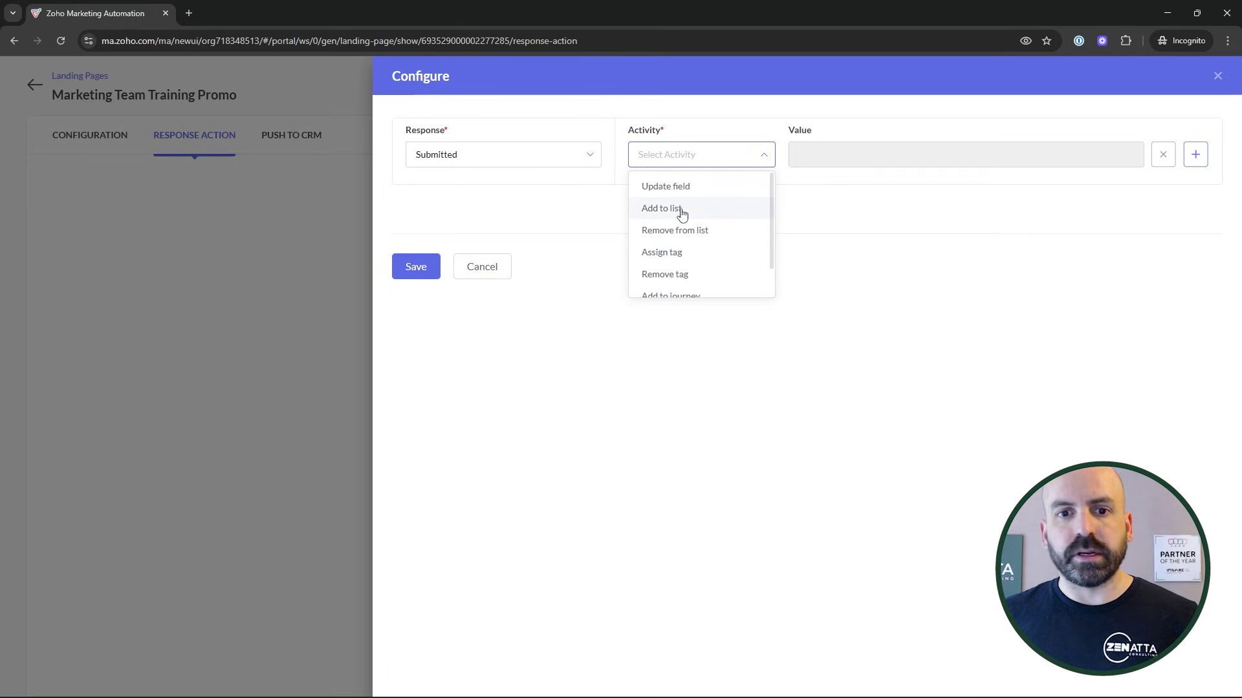
pyautogui.scroll(-1, 693, 246)
pyautogui.scroll(1, 696, 256)
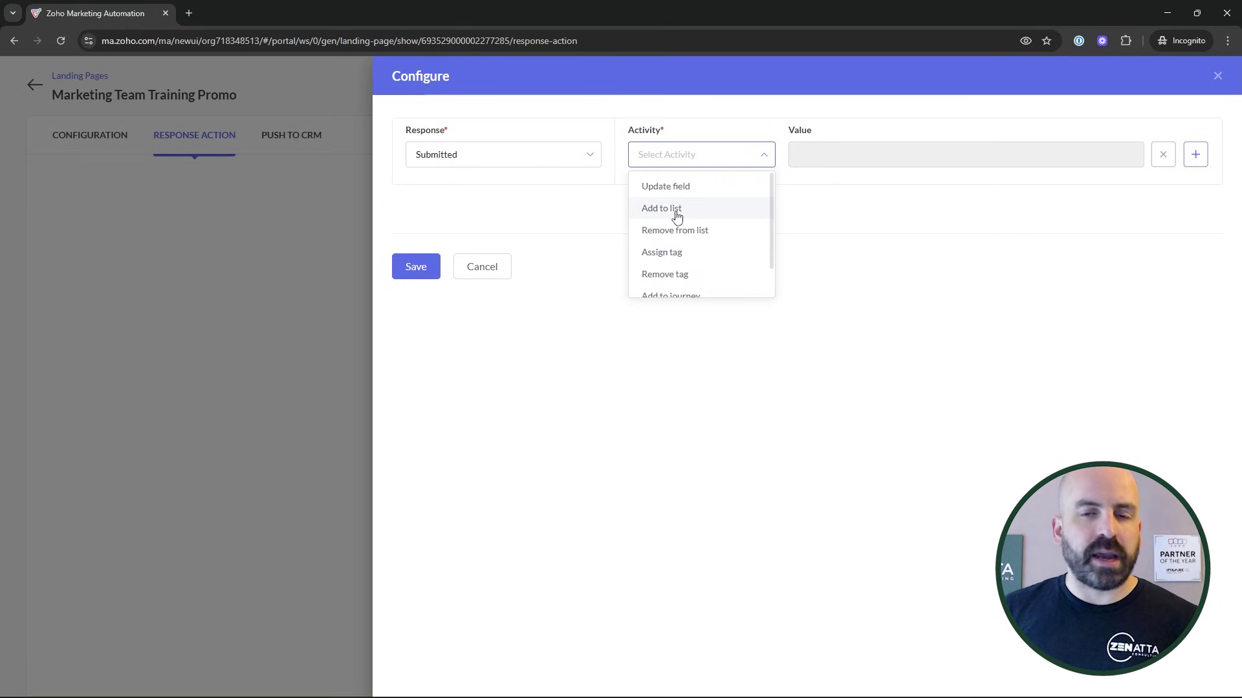
pyautogui.scroll(-1, 694, 270)
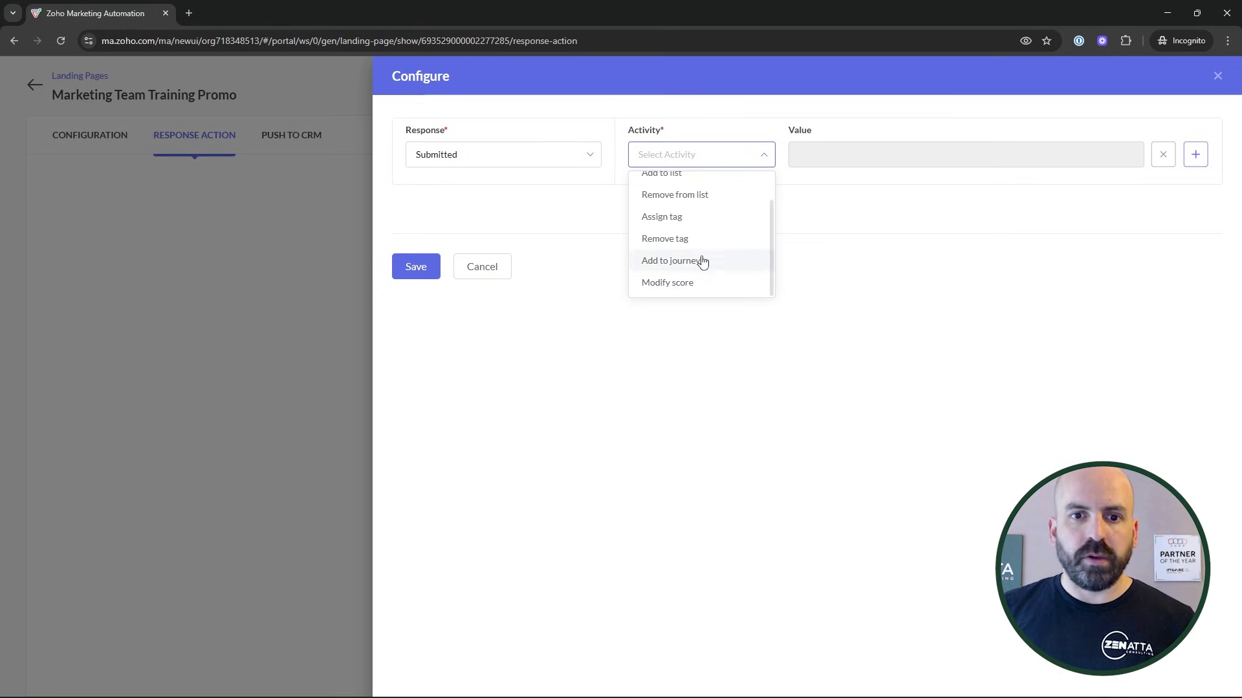
pyautogui.scroll(1, 698, 265)
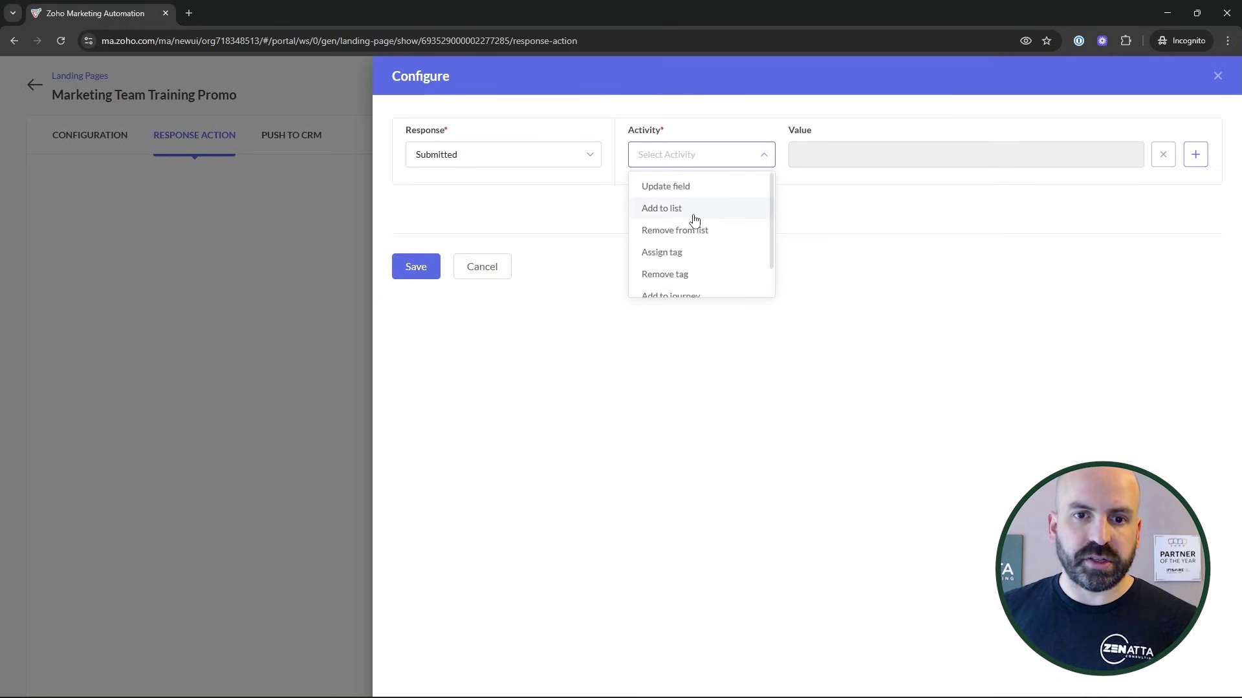
pyautogui.scroll(-1, 698, 272)
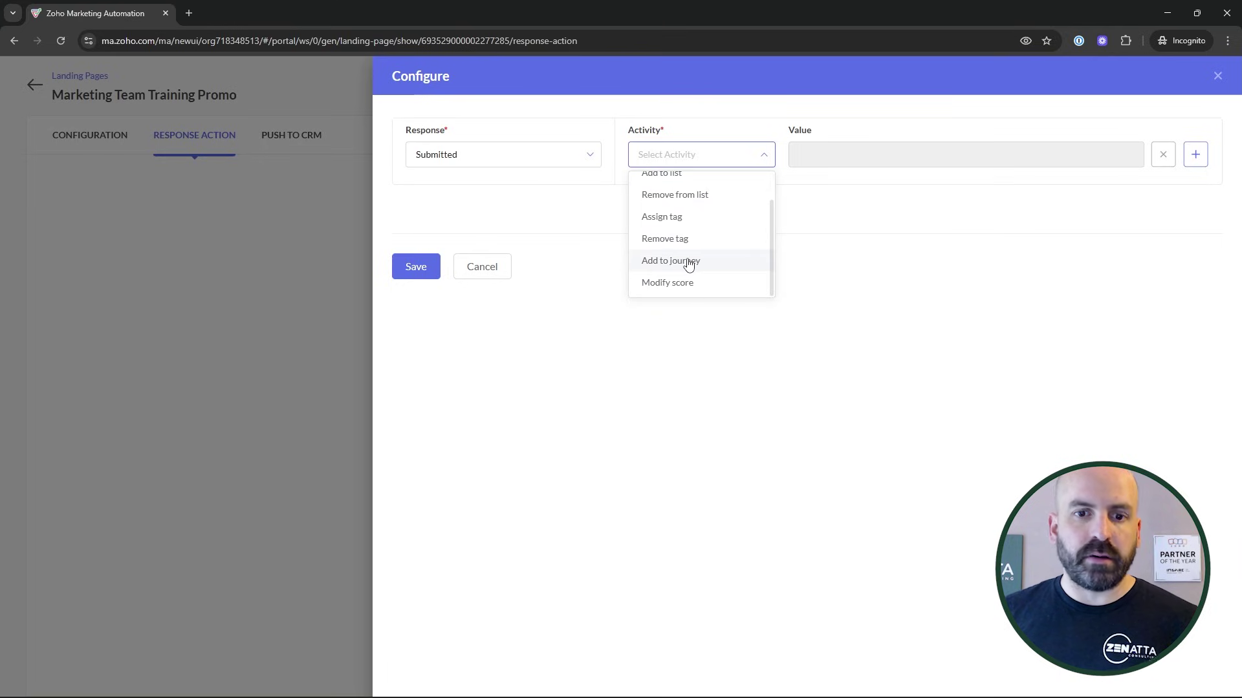
pyautogui.scroll(1, 705, 271)
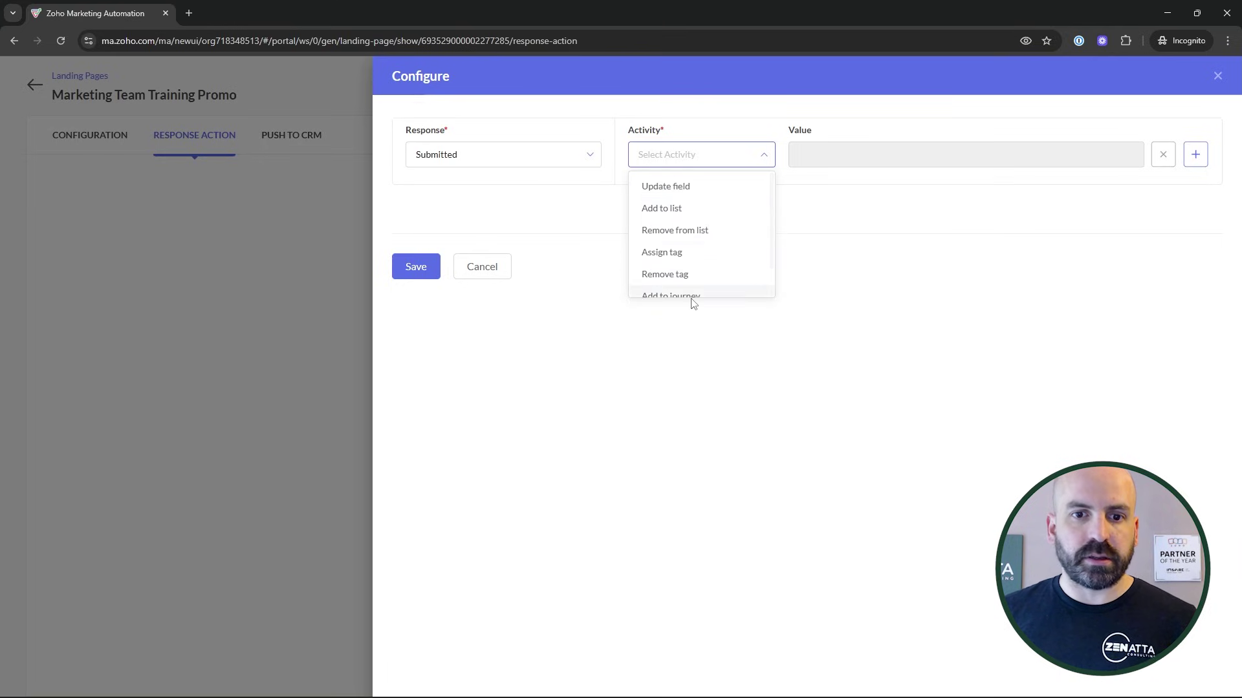
pyautogui.click(691, 209)
# Create and select a new list 'Marketing Team Training Promo', correcting its spelling.
pyautogui.click(913, 157)
pyautogui.click(978, 234)
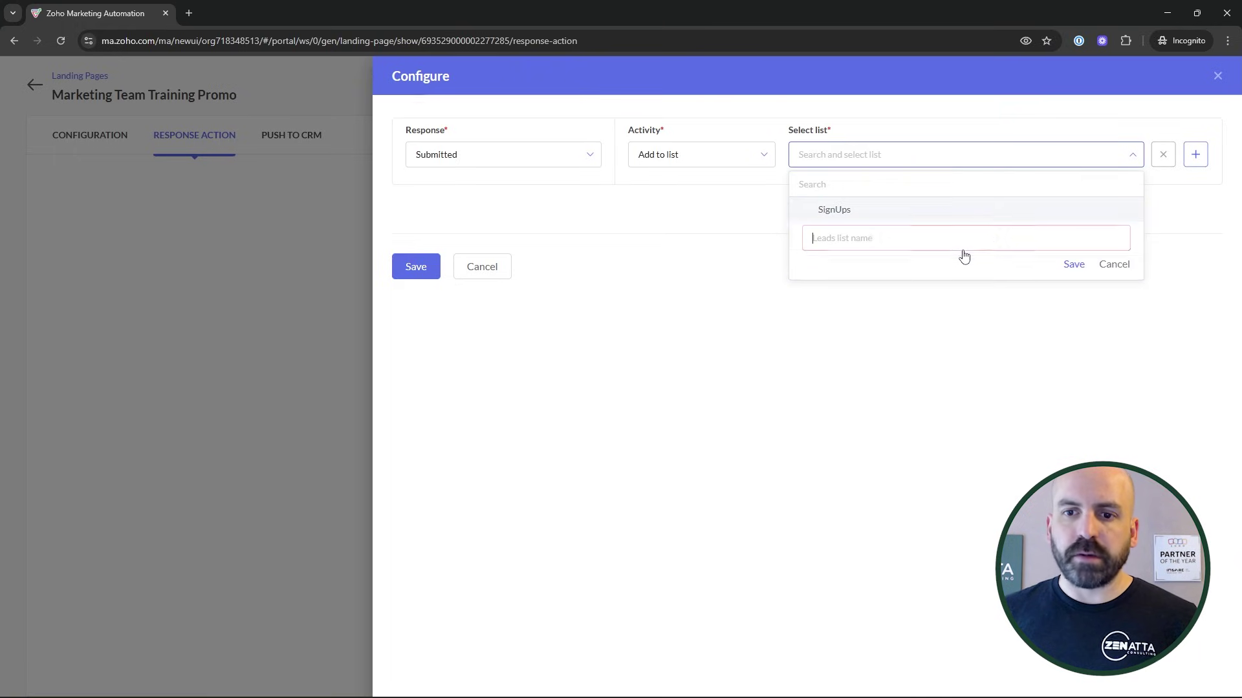
pyautogui.write('Makert')
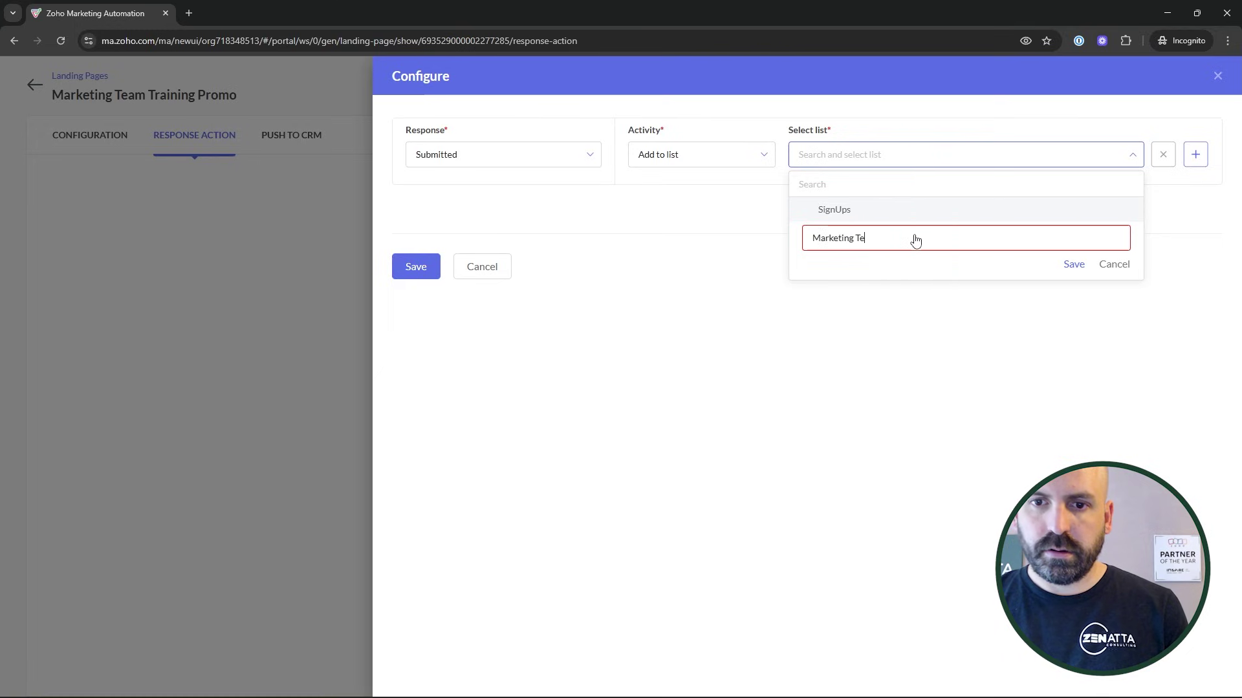
pyautogui.write('ing Team Trianing Promo')
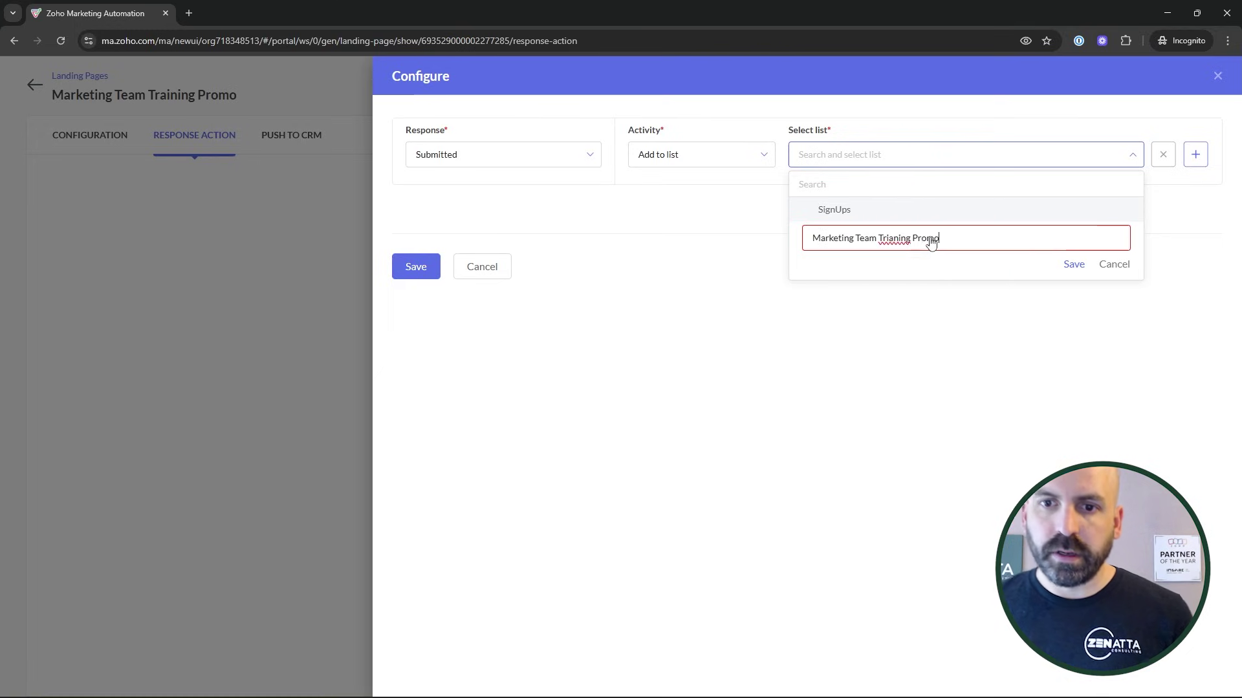
pyautogui.rightClick(895, 242)
pyautogui.click(941, 254)
pyautogui.click(1067, 265)
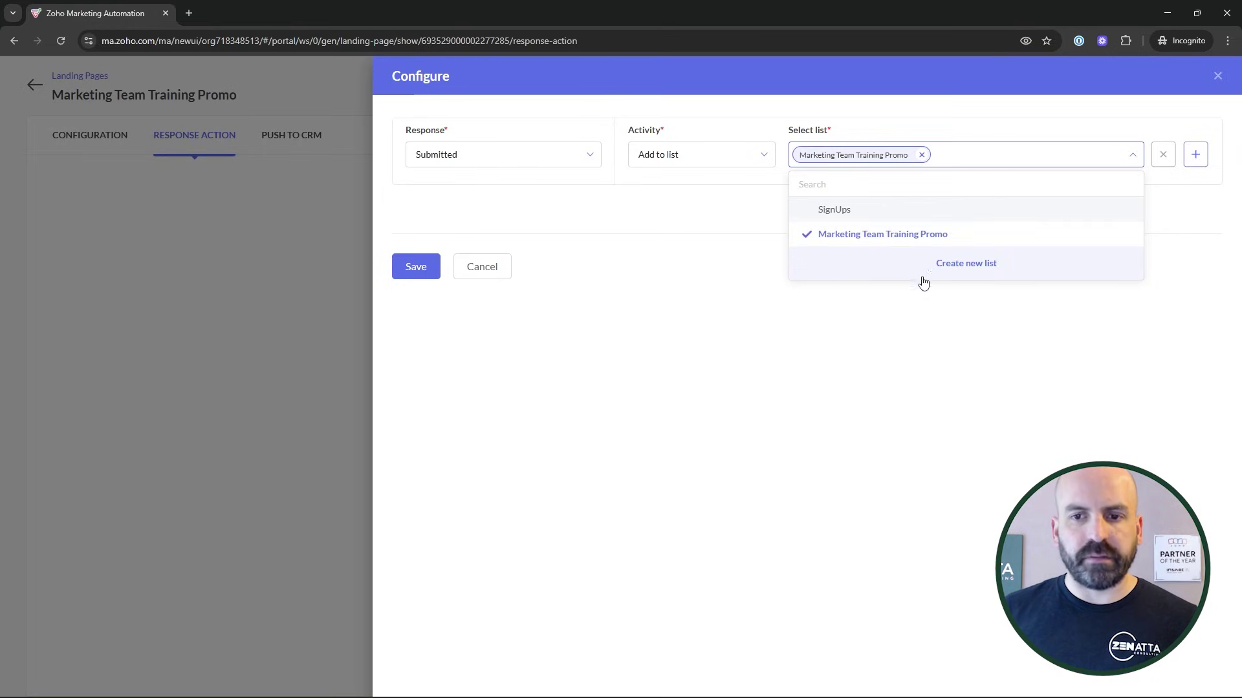
pyautogui.click(945, 312)
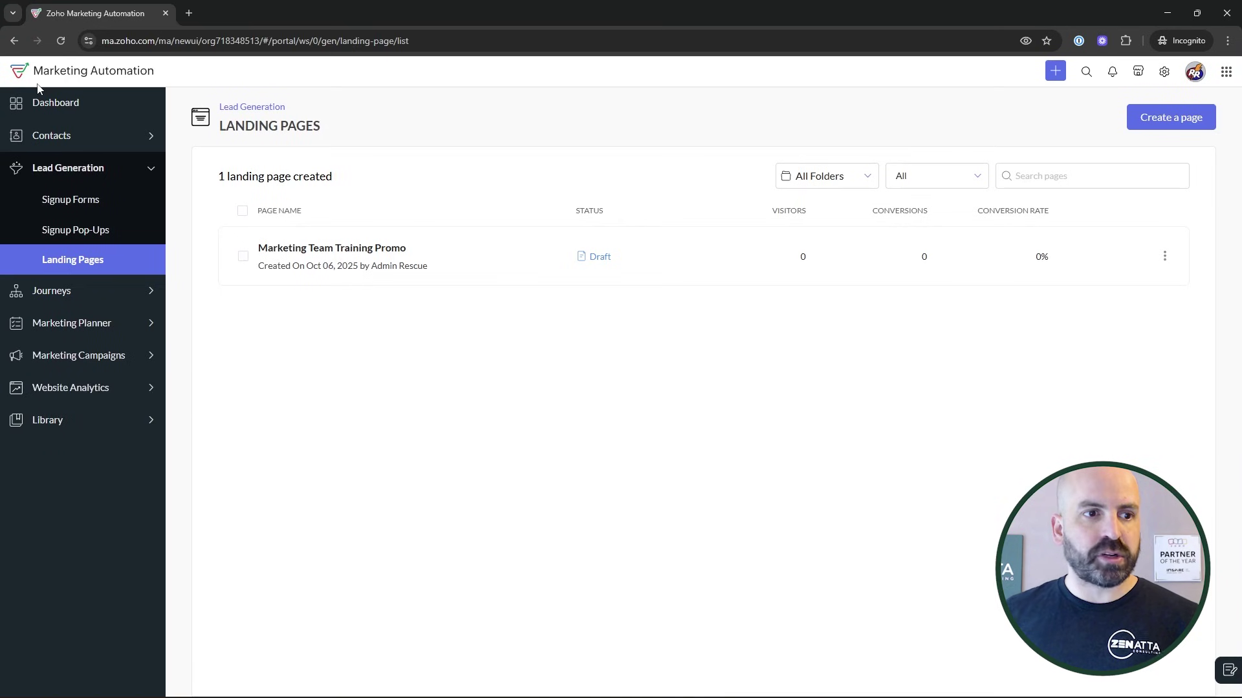
# Go to Journeys > View Journeys.
pyautogui.click(84, 137)
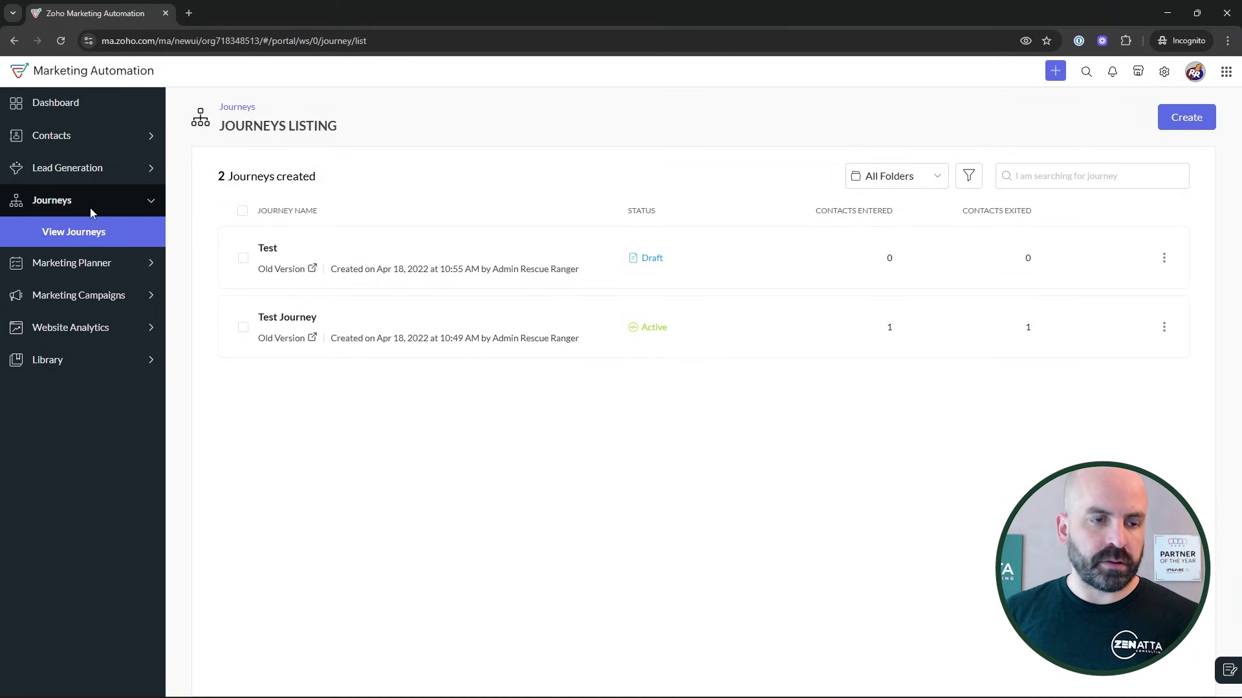
# Create a journey named 'Marketing Team Training Promo', starting from scratch.
pyautogui.click(1186, 117)
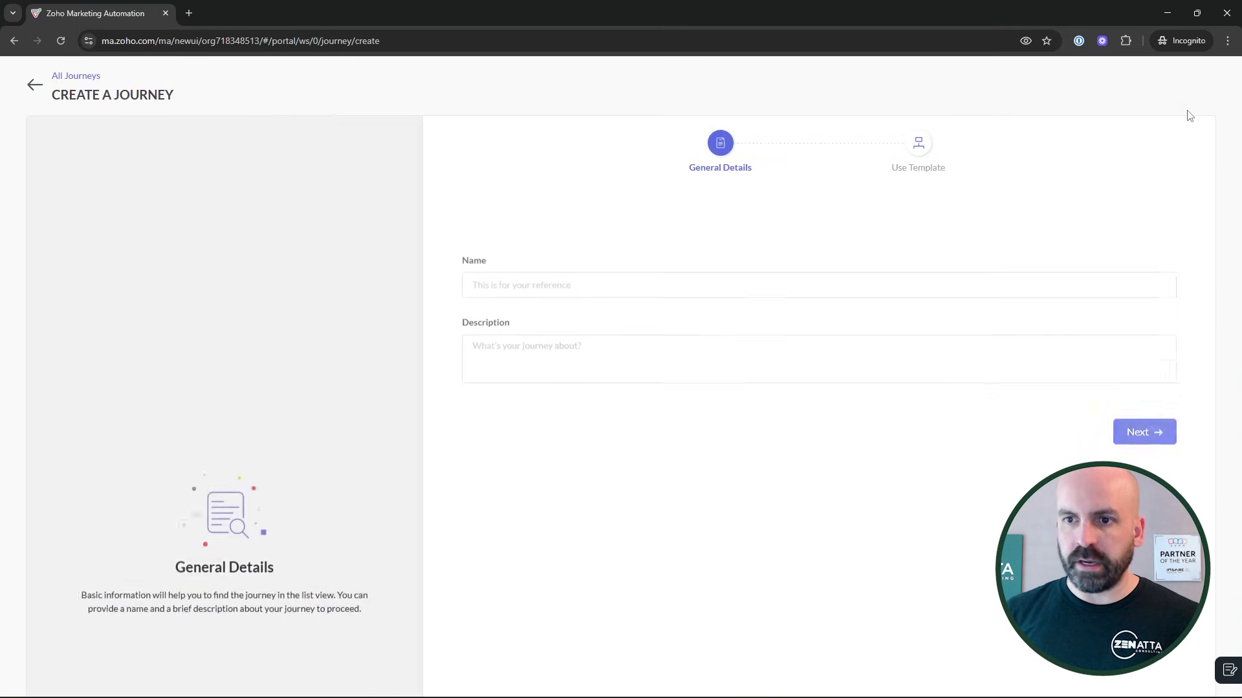
pyautogui.click(505, 233)
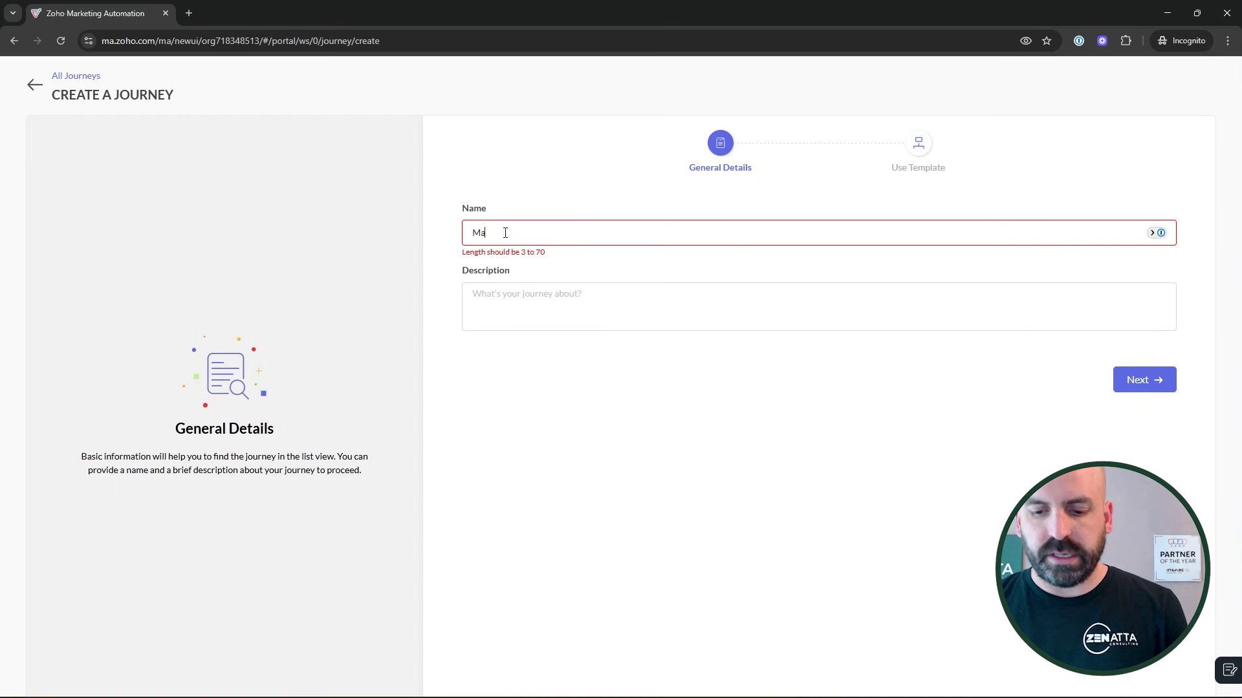
pyautogui.press('BackSpace')
pyautogui.write('rketing Team Training Promo')
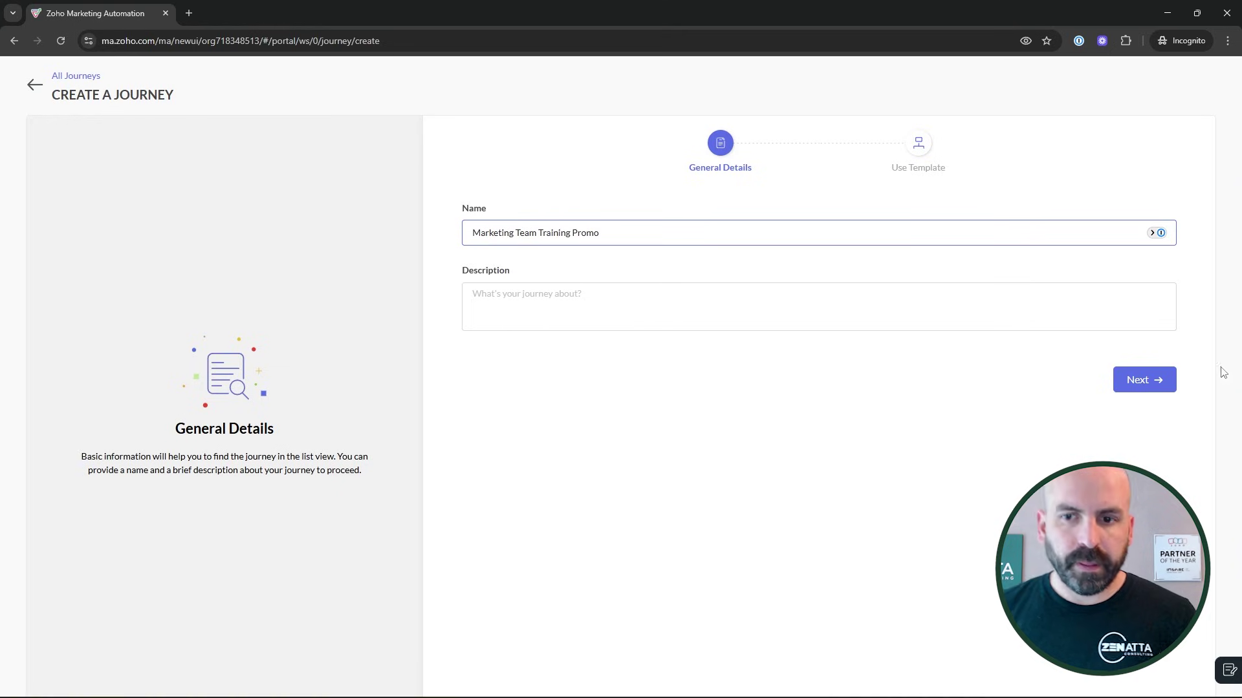
pyautogui.click(1141, 380)
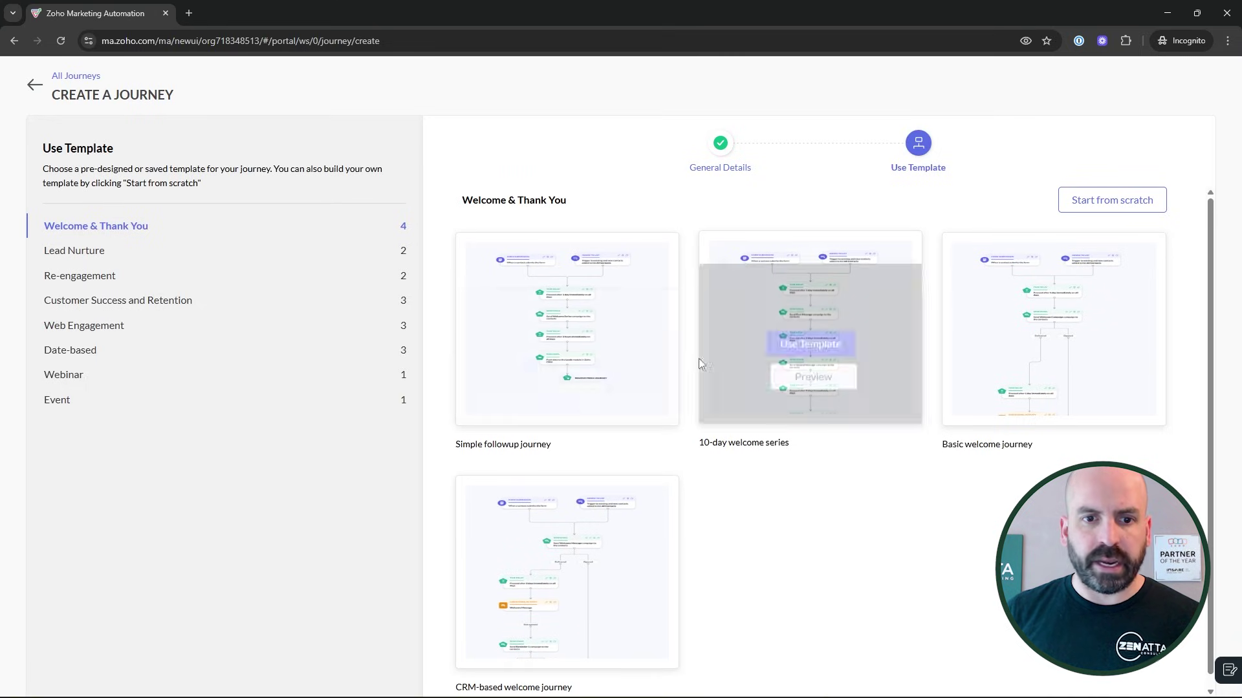
pyautogui.moveTo(1091, 266)
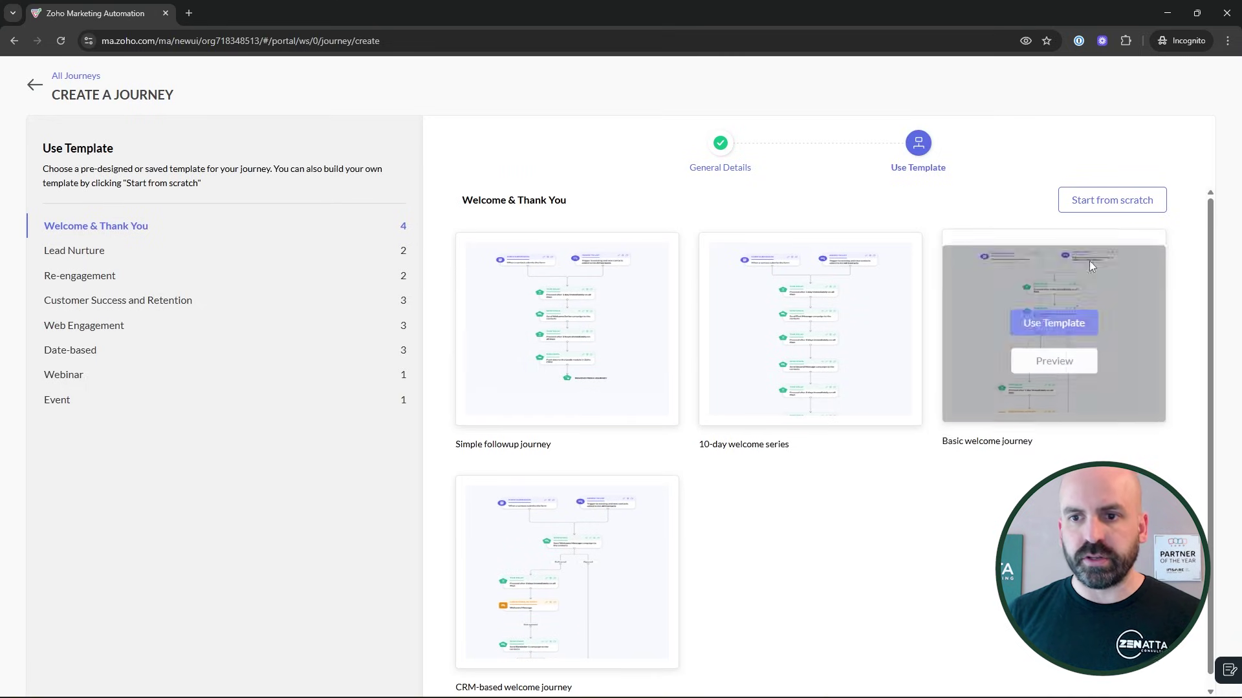
pyautogui.click(1133, 205)
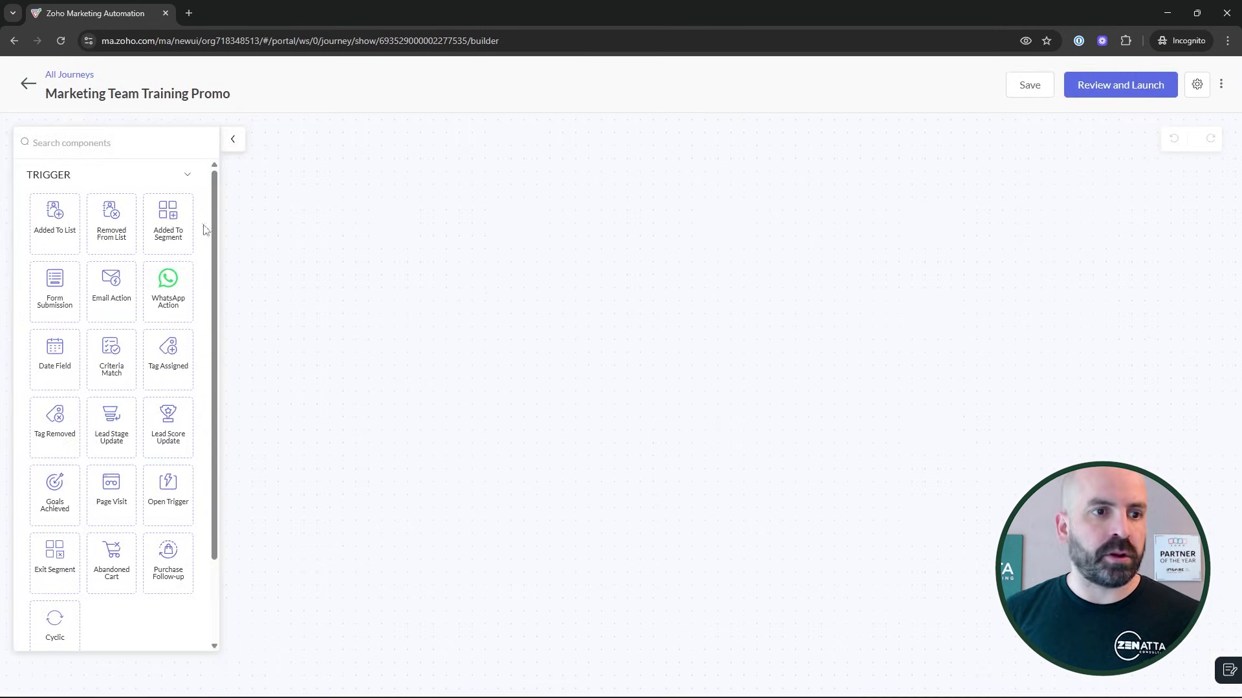
# Add an Added To List trigger for the Marketing Team Training Promo list, existing and new contacts.
pyautogui.moveTo(53, 214); pyautogui.dragTo(594, 203)
pyautogui.click(670, 186)
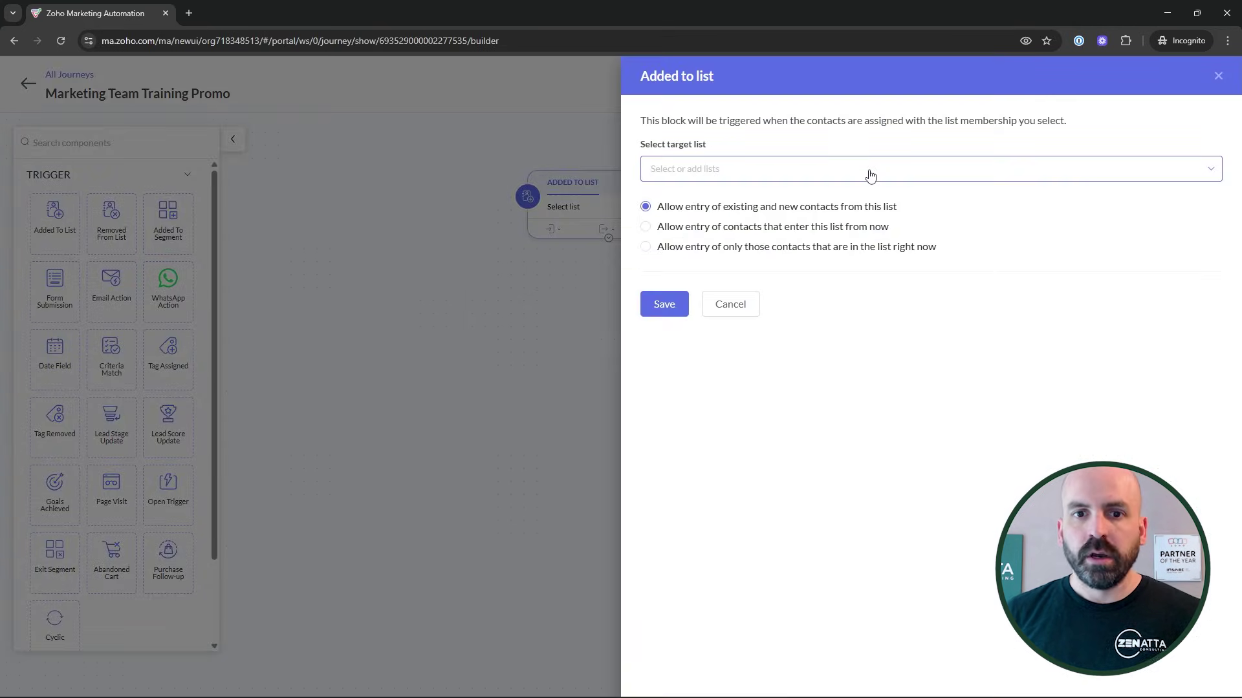
pyautogui.click(867, 171)
pyautogui.click(775, 252)
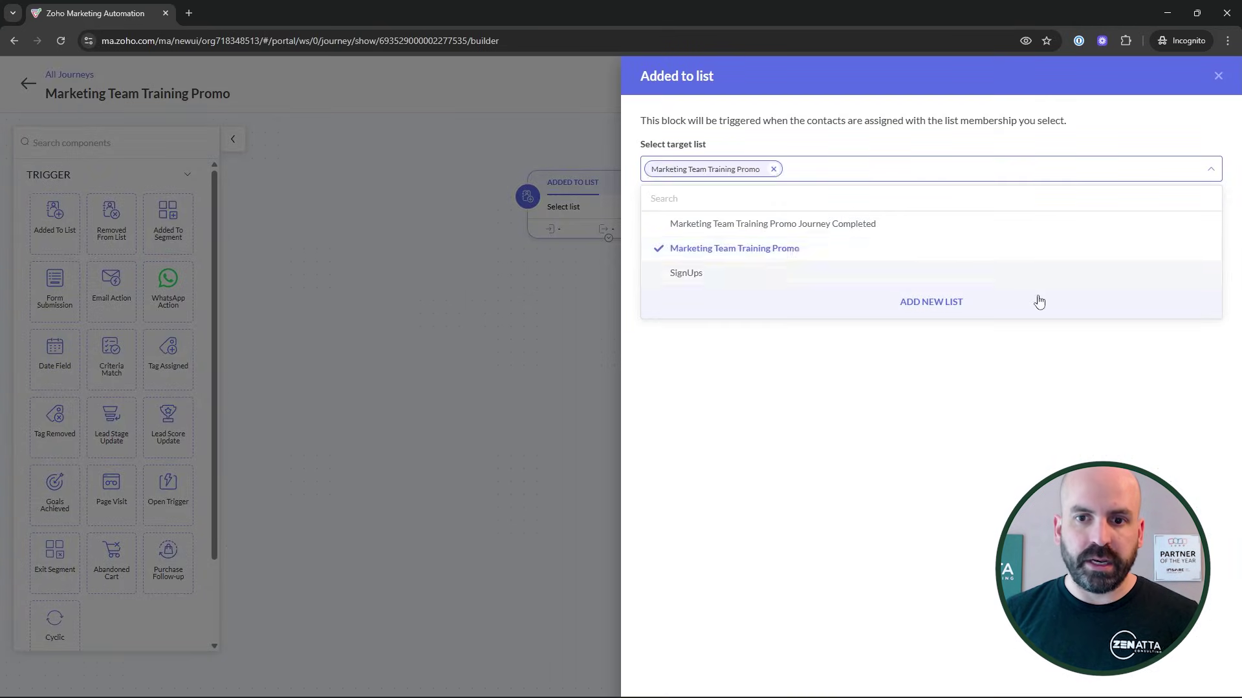
pyautogui.click(1219, 84)
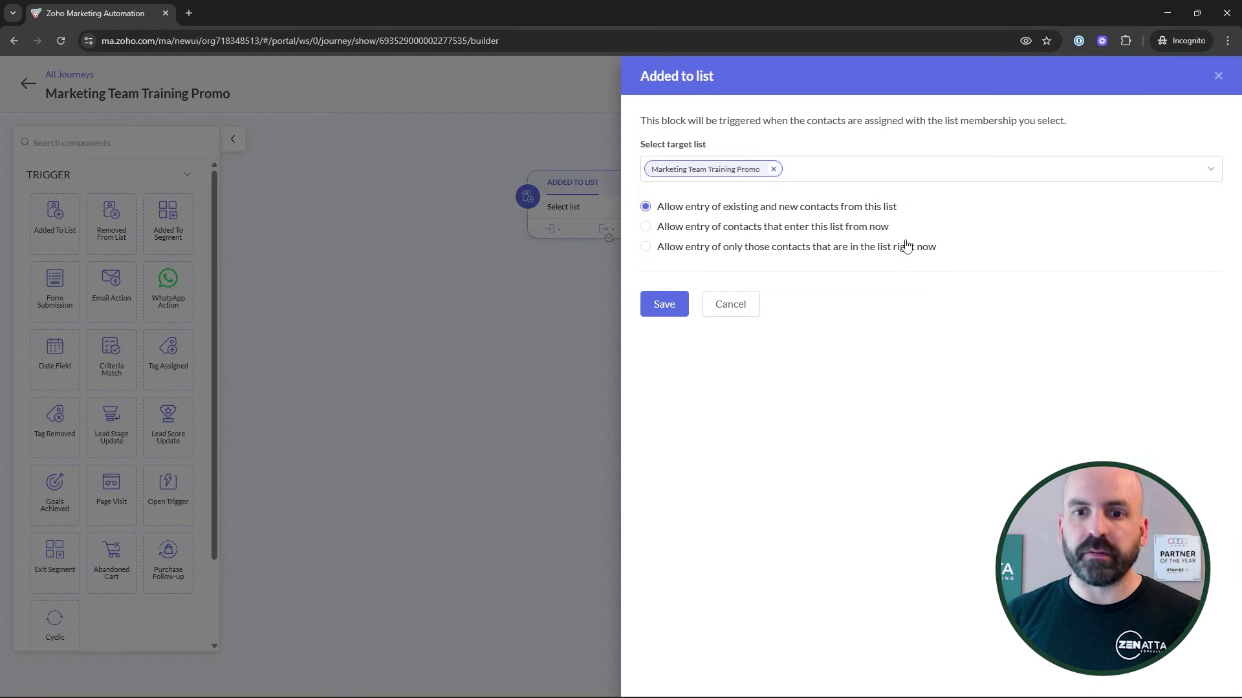
pyautogui.click(662, 305)
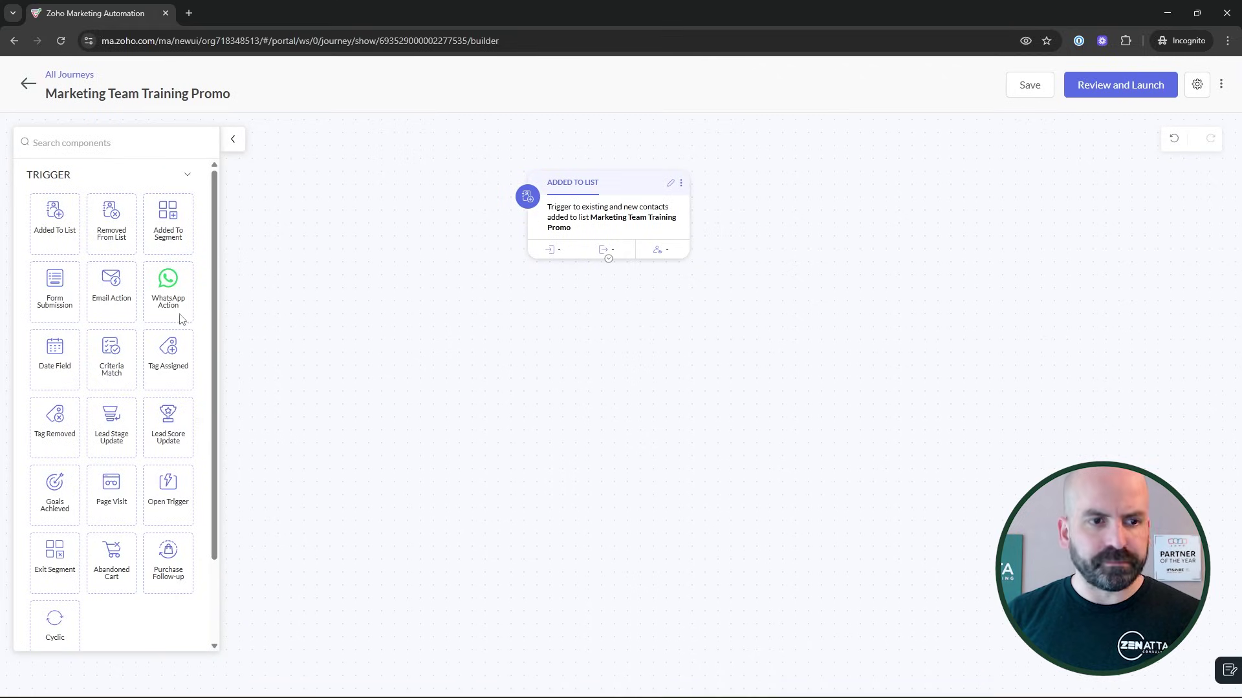
# Chain the trigger to Send Email, Time Delay, and a second Send Email step.
pyautogui.scroll(-3, 181, 318)
pyautogui.click(141, 631)
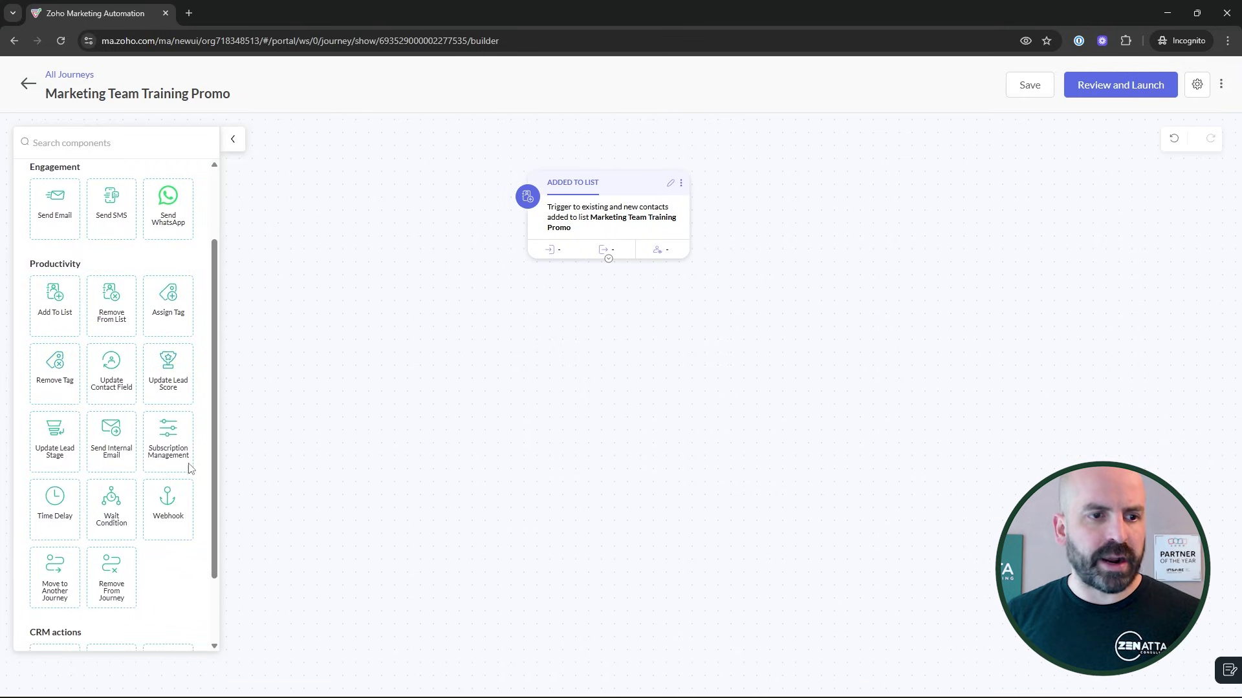
pyautogui.moveTo(61, 218); pyautogui.dragTo(428, 352)
pyautogui.moveTo(608, 260); pyautogui.dragTo(468, 349)
pyautogui.moveTo(63, 536); pyautogui.dragTo(757, 430)
pyautogui.moveTo(468, 394); pyautogui.dragTo(758, 411)
pyautogui.moveTo(55, 207); pyautogui.dragTo(424, 560)
pyautogui.moveTo(756, 465); pyautogui.dragTo(448, 533)
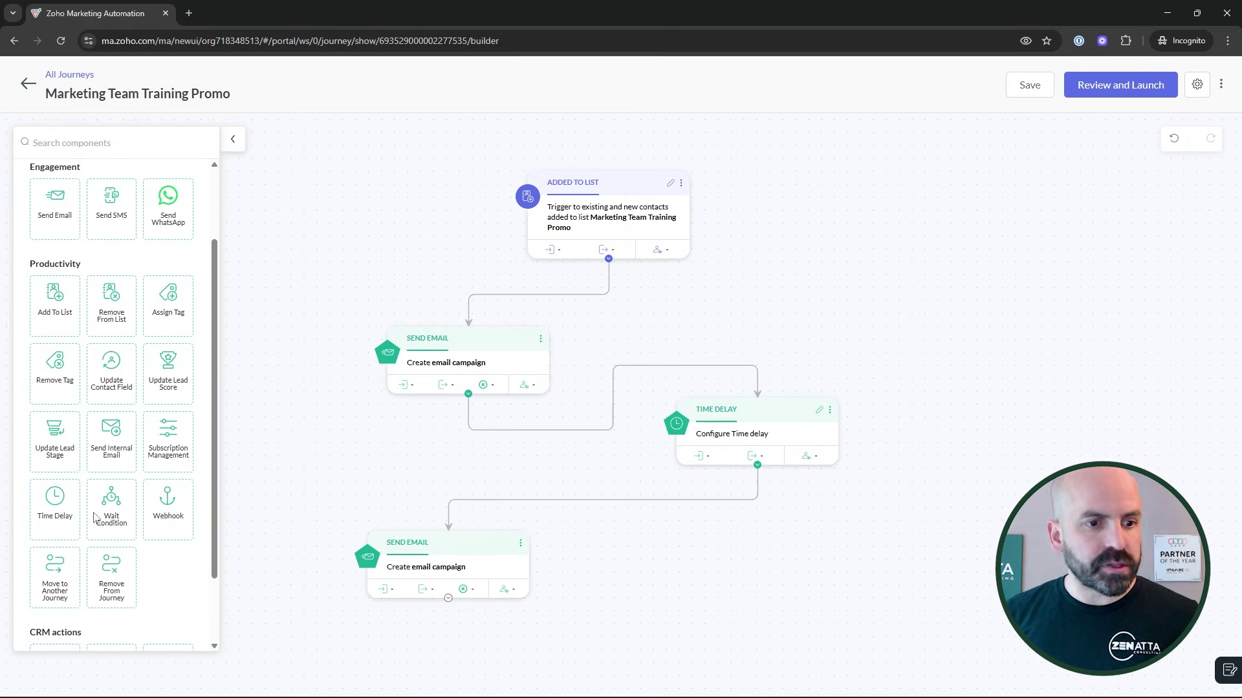
# Attach an Add To List step after the second email, followed by Remove From Journey.
pyautogui.scroll(-1, 175, 517)
pyautogui.scroll(3, 175, 537)
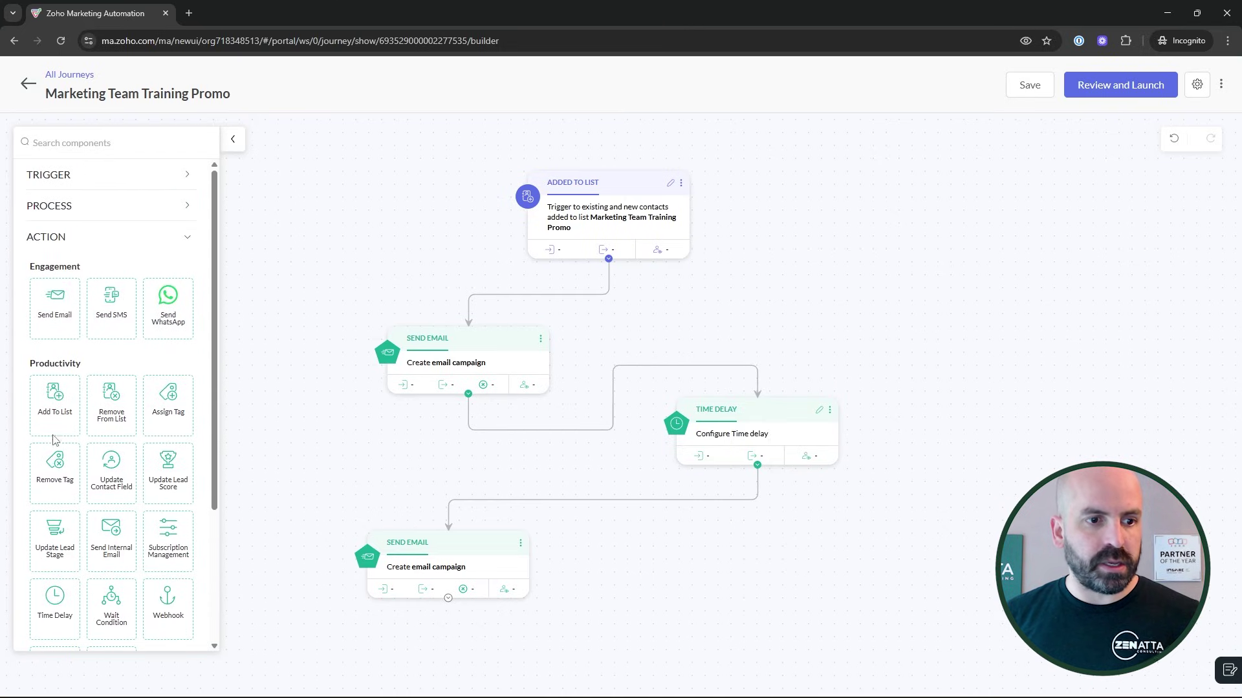
pyautogui.moveTo(59, 407); pyautogui.dragTo(776, 614)
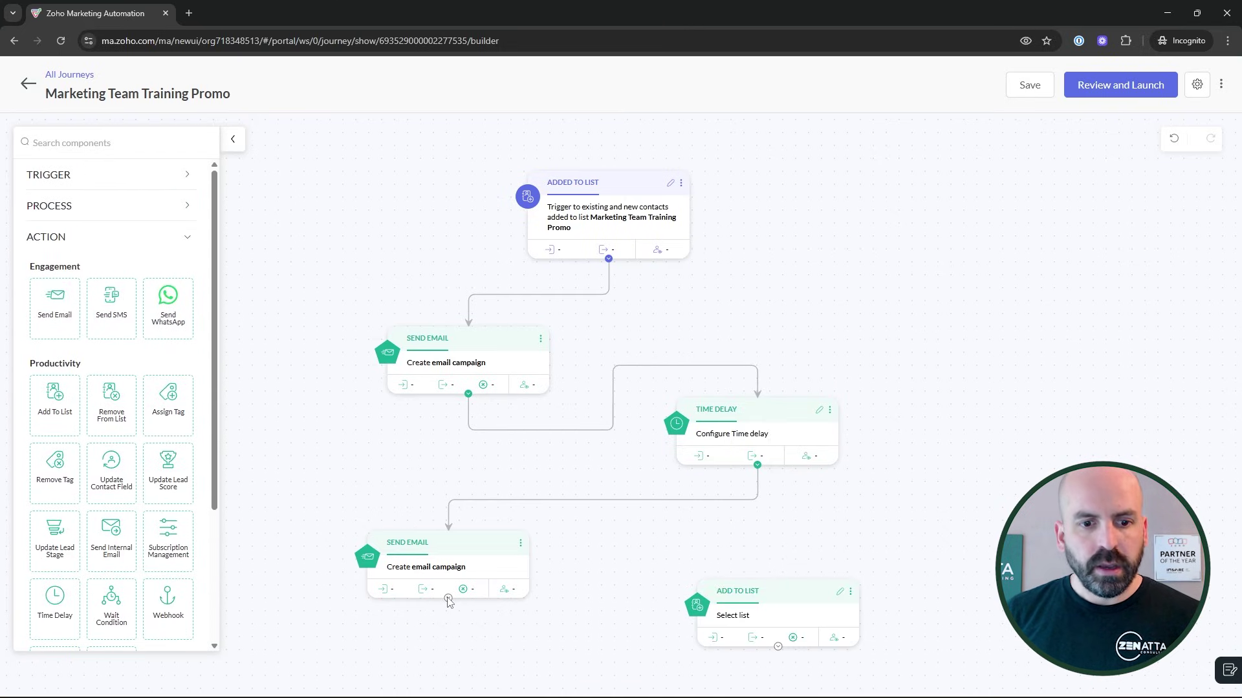
pyautogui.moveTo(449, 601); pyautogui.dragTo(780, 578)
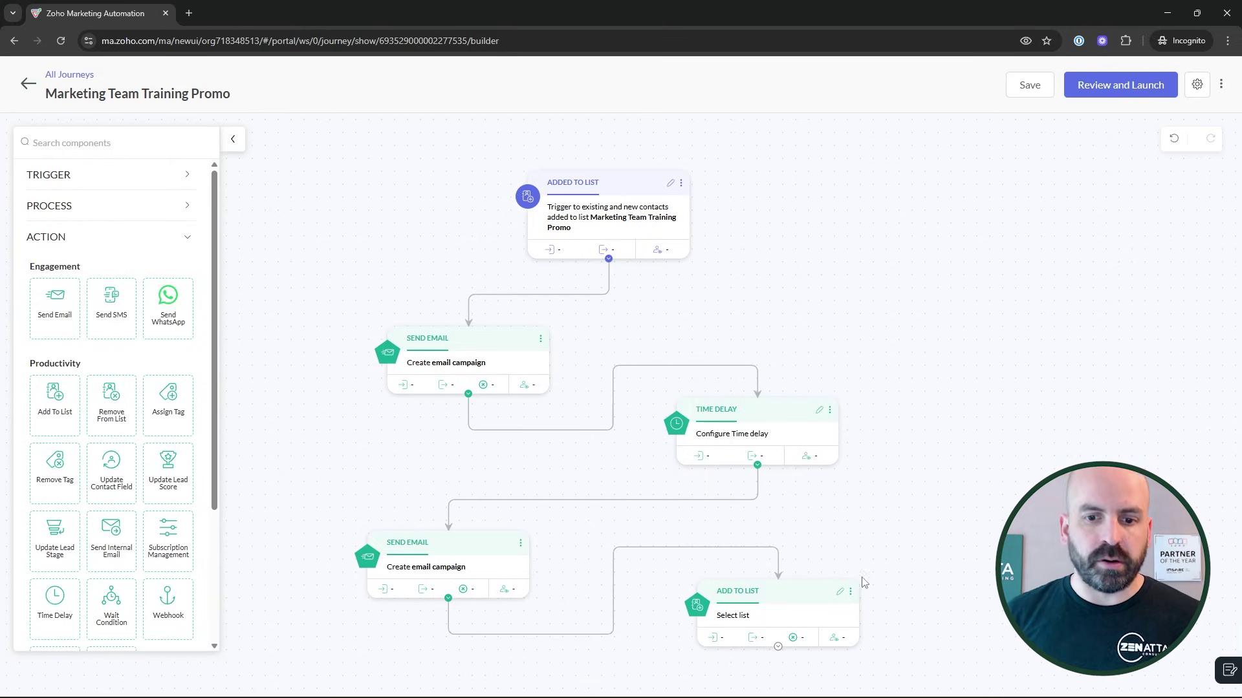
pyautogui.scroll(-3, 136, 553)
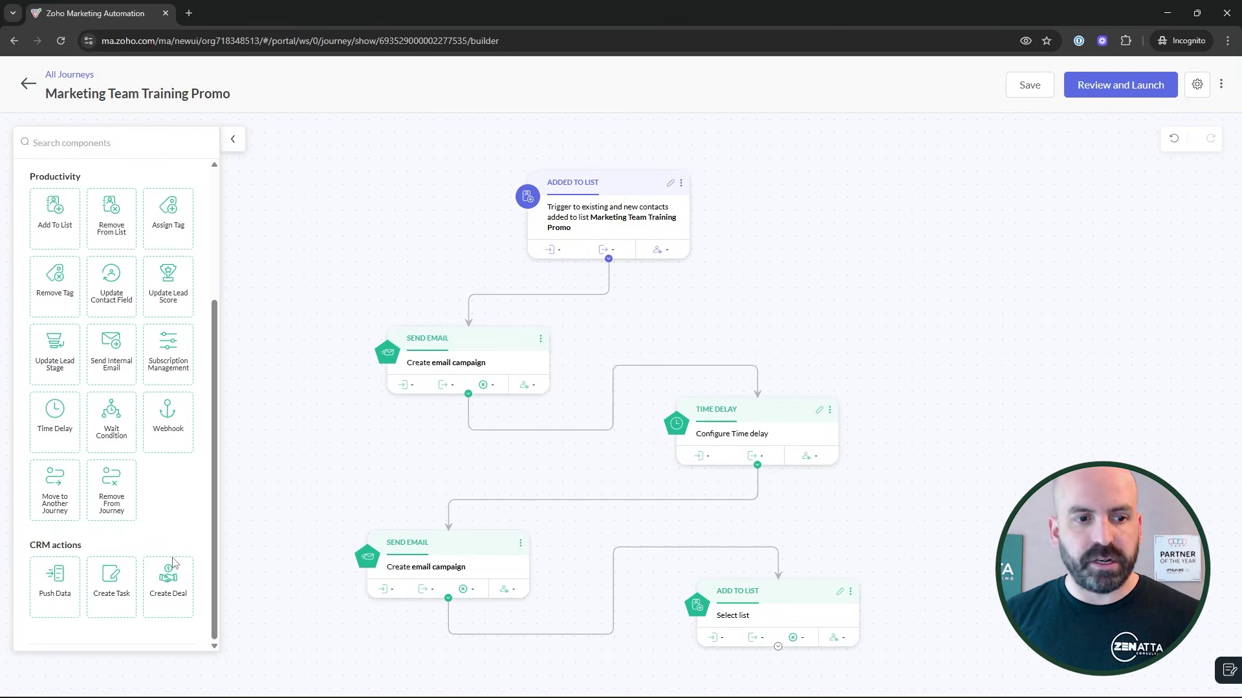
pyautogui.moveTo(113, 490); pyautogui.dragTo(788, 651)
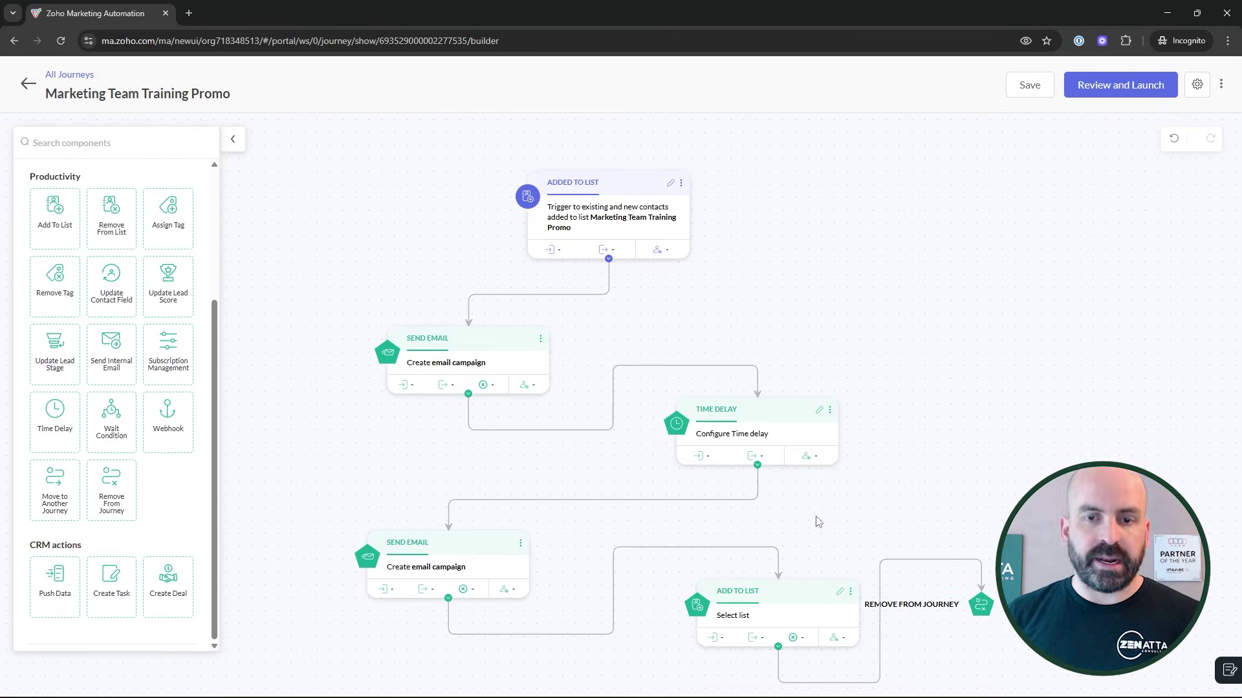
# Set the Add To List target to Marketing Team Training Promo Journey Completed.
pyautogui.click(840, 591)
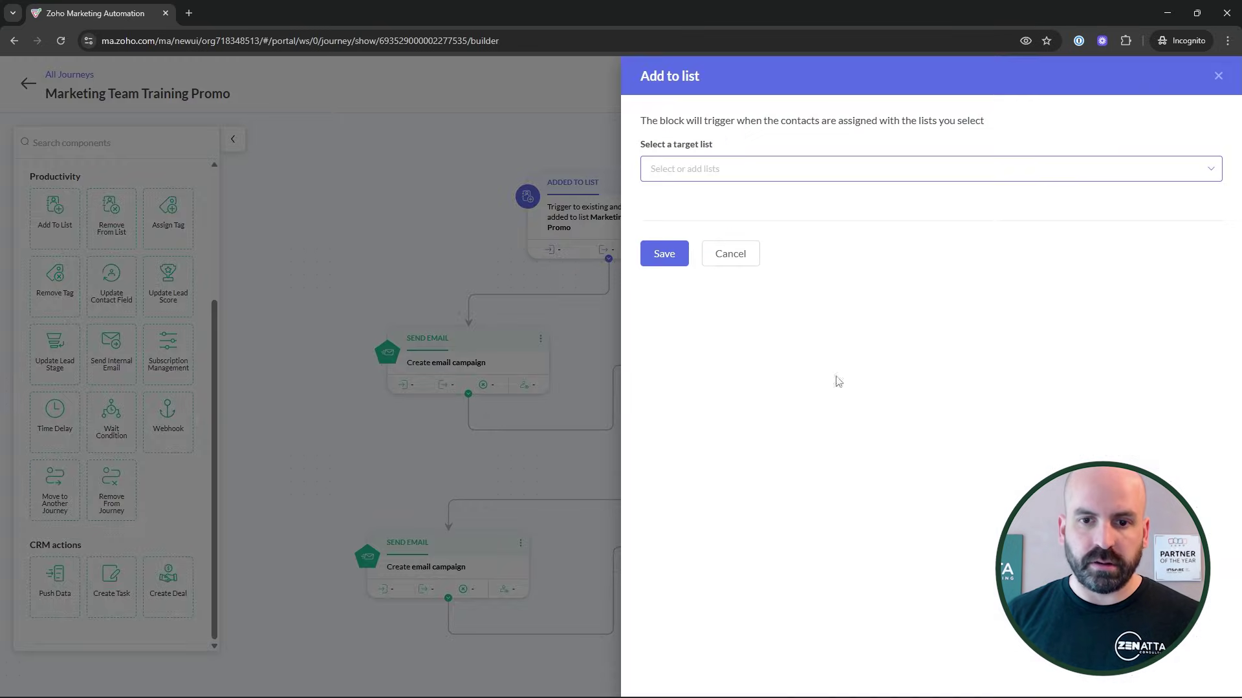
pyautogui.click(780, 170)
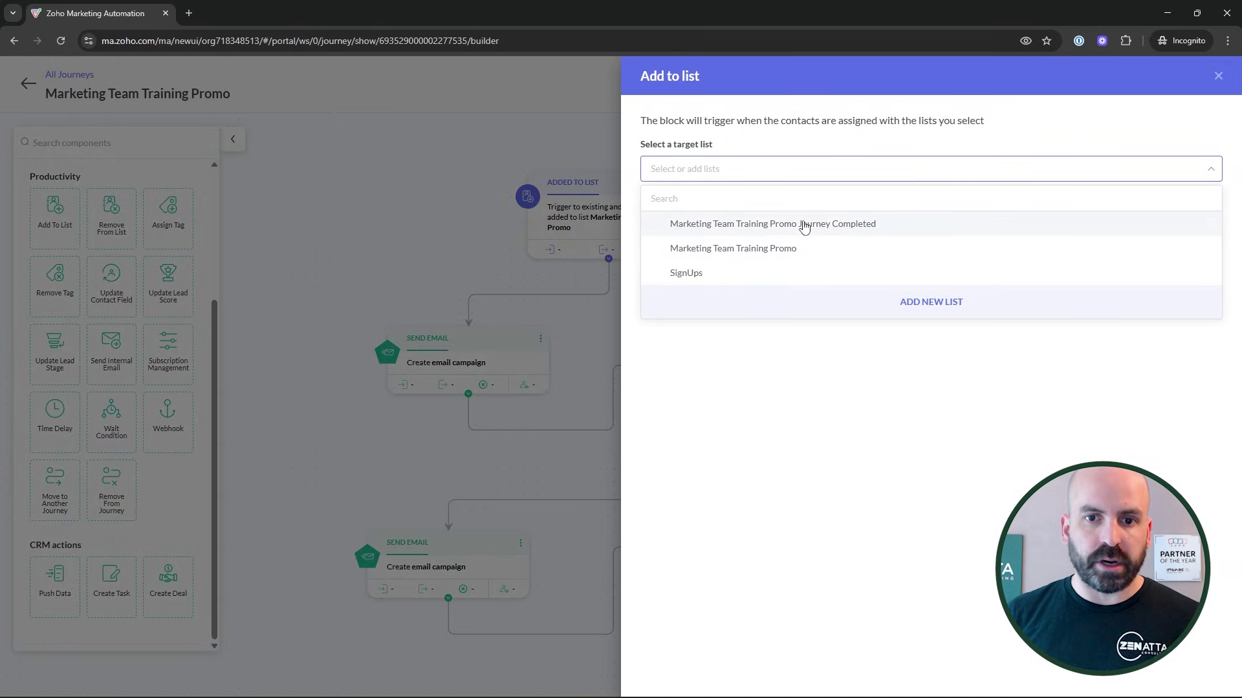
pyautogui.click(804, 227)
pyautogui.click(879, 426)
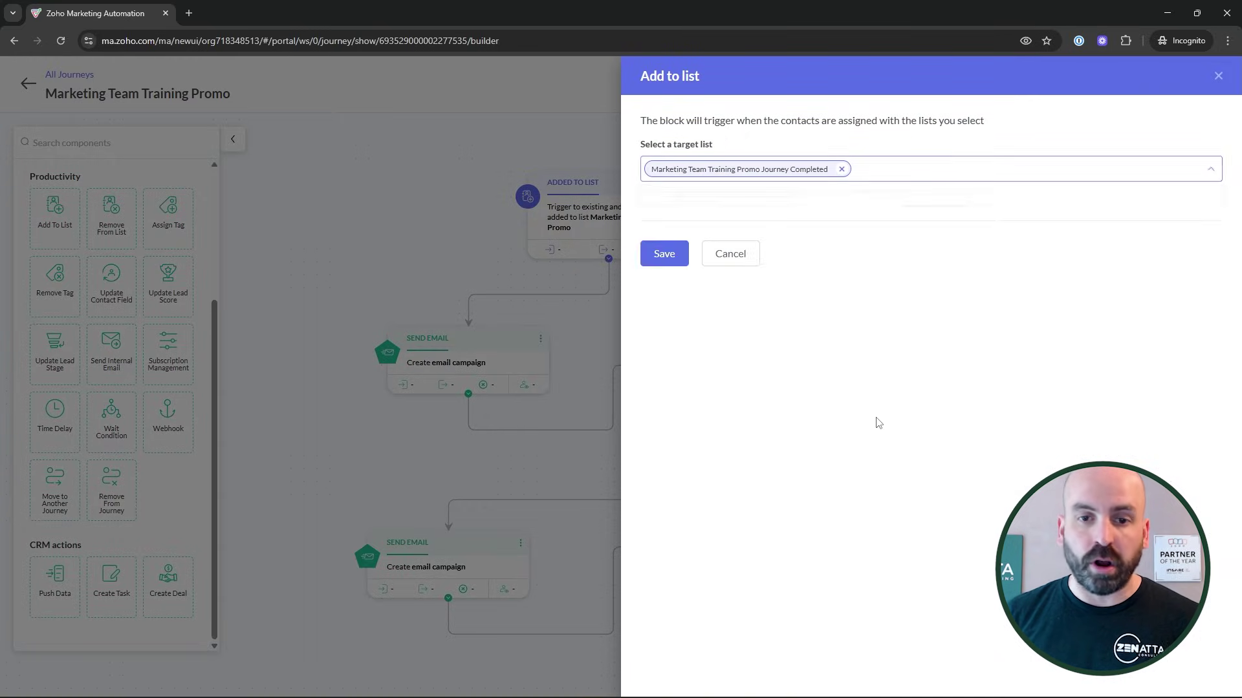
pyautogui.click(681, 262)
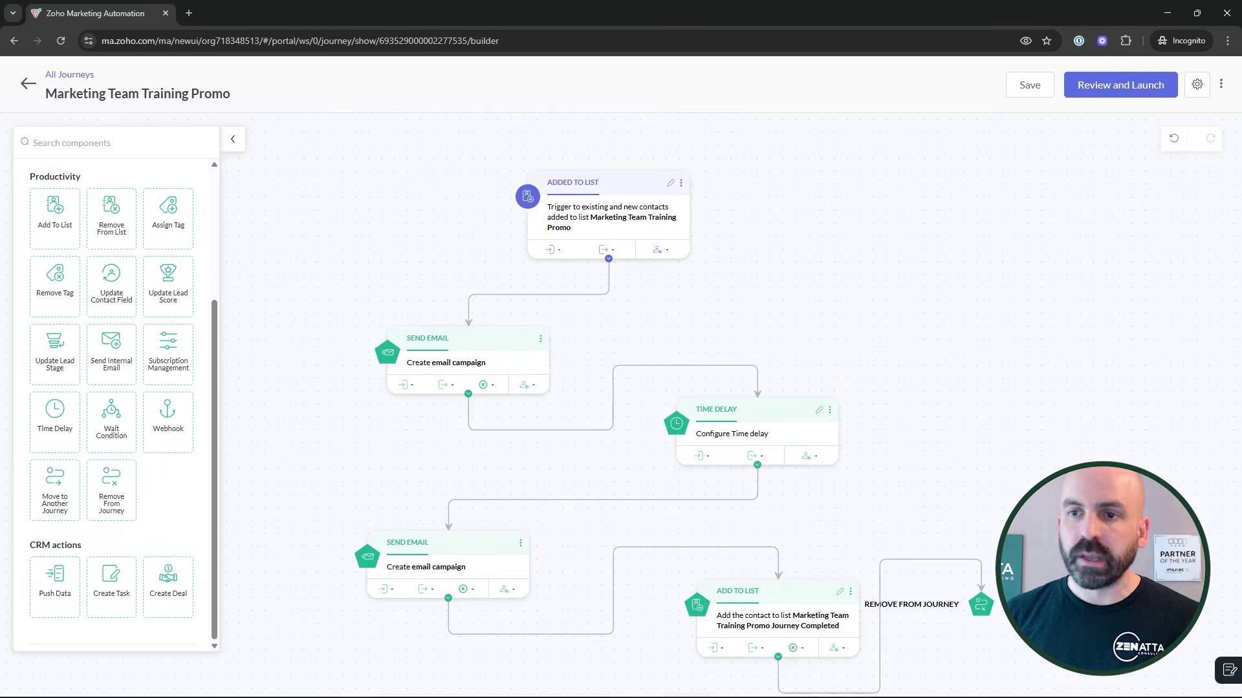
# Try a journey goal of 'List membership is', then cancel the settings without saving it.
pyautogui.click(1197, 86)
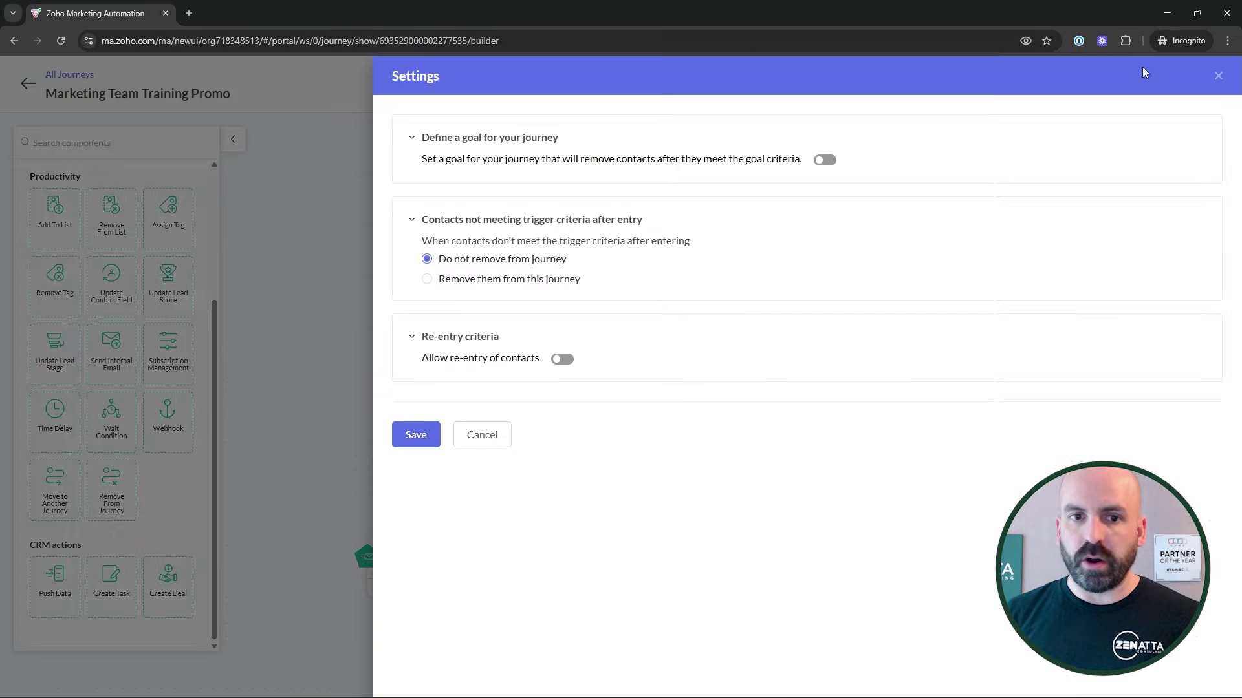
pyautogui.click(832, 161)
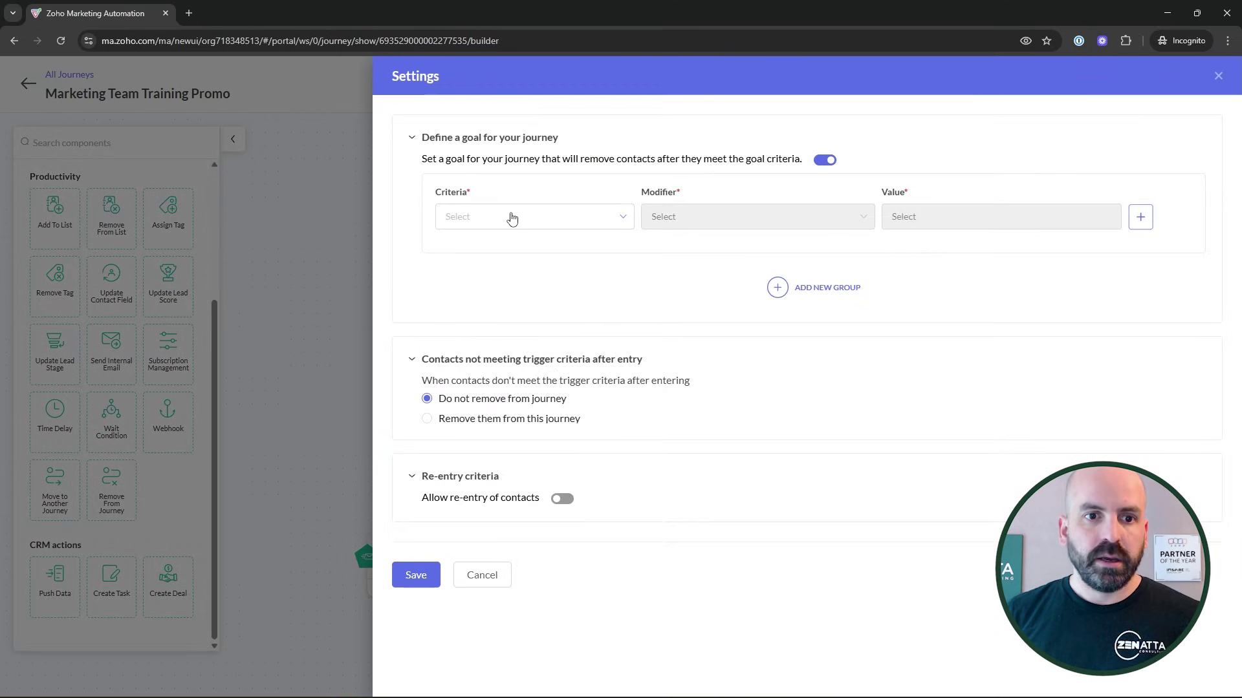
pyautogui.click(507, 216)
pyautogui.write('list')
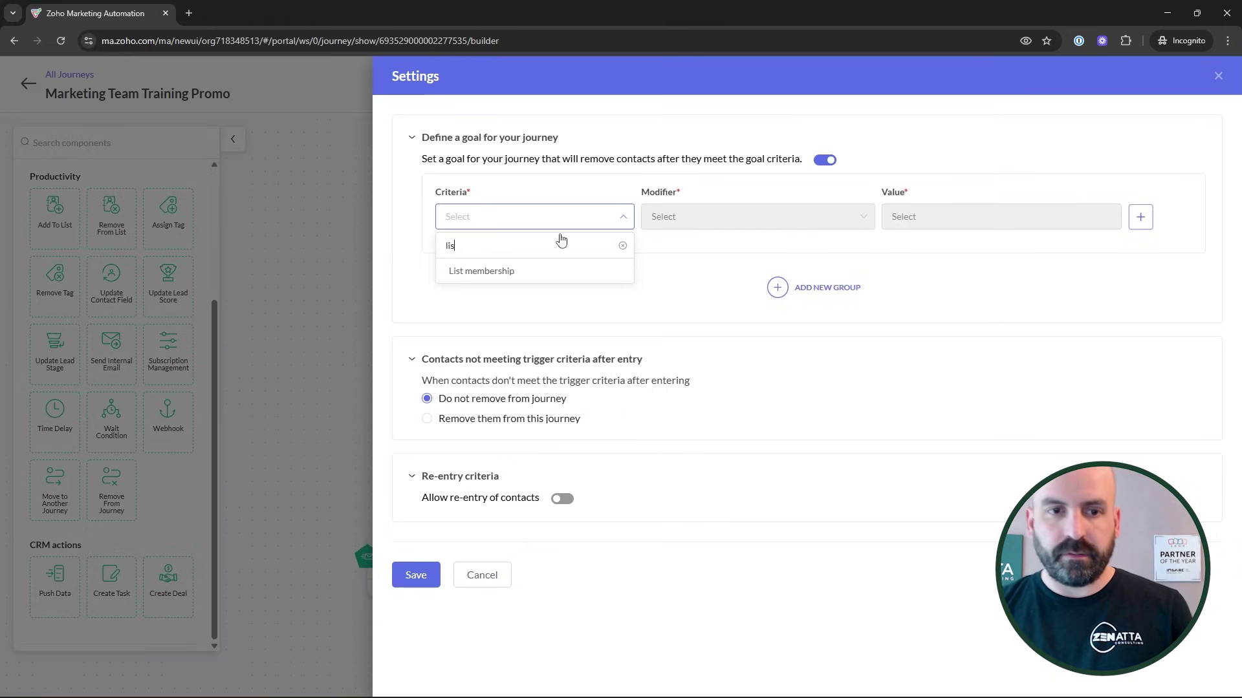
pyautogui.click(594, 270)
pyautogui.click(737, 216)
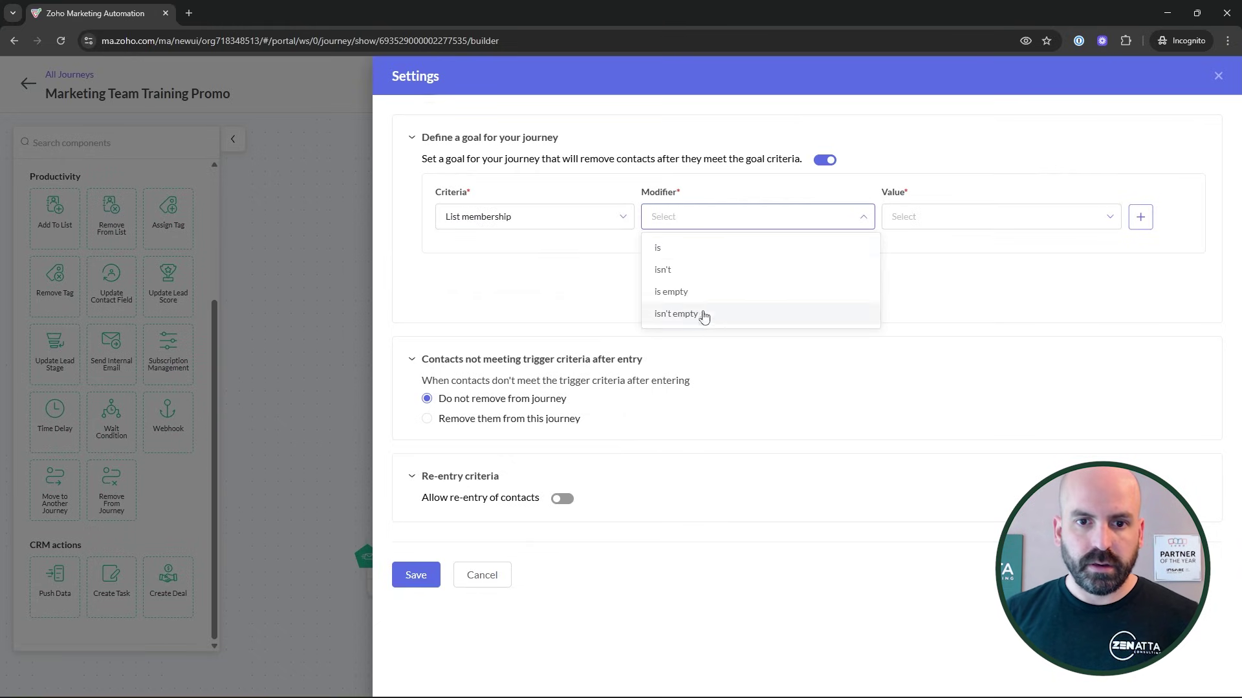
pyautogui.click(685, 248)
pyautogui.click(1069, 219)
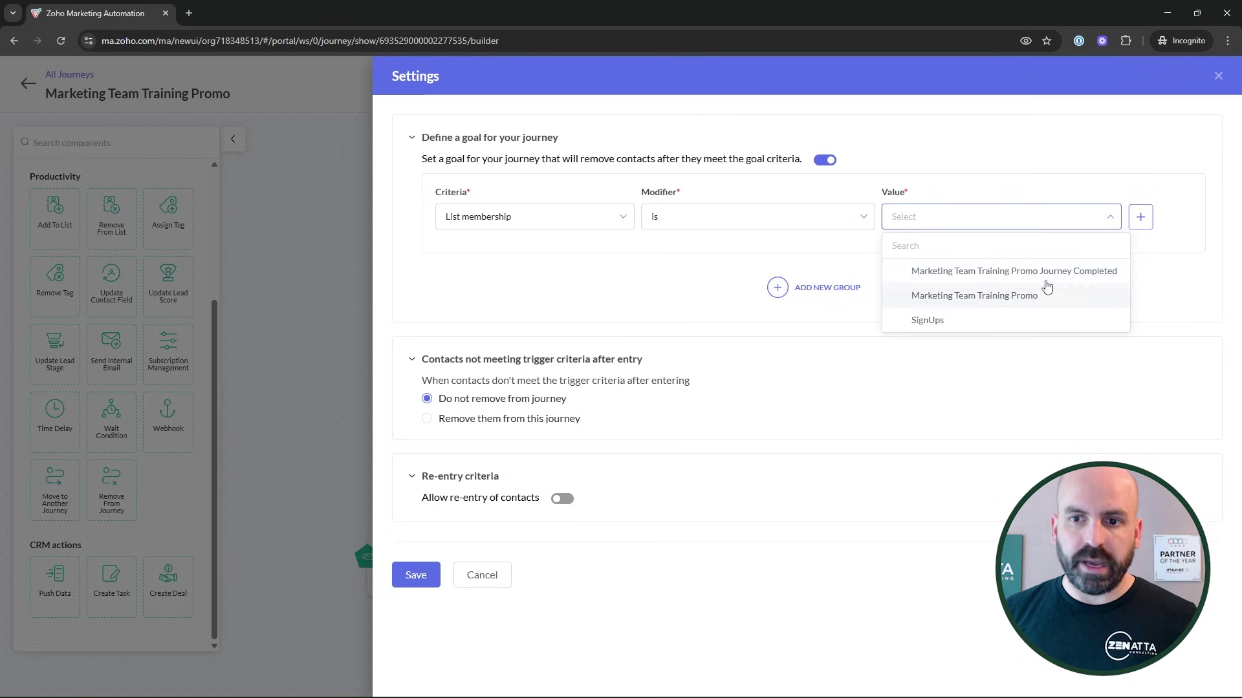
pyautogui.click(481, 575)
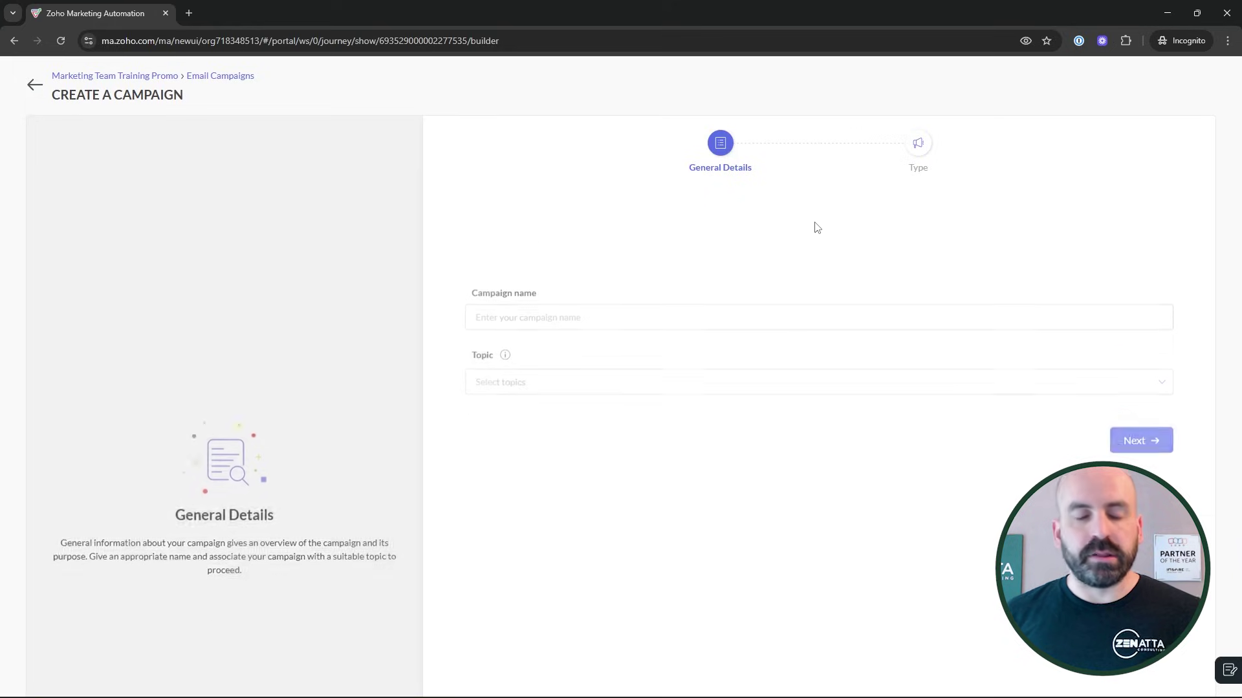
# Name the campaign Marketing Team Training Sample Videos, keep topic Marketing, and pick Simple Email.
pyautogui.click(797, 238)
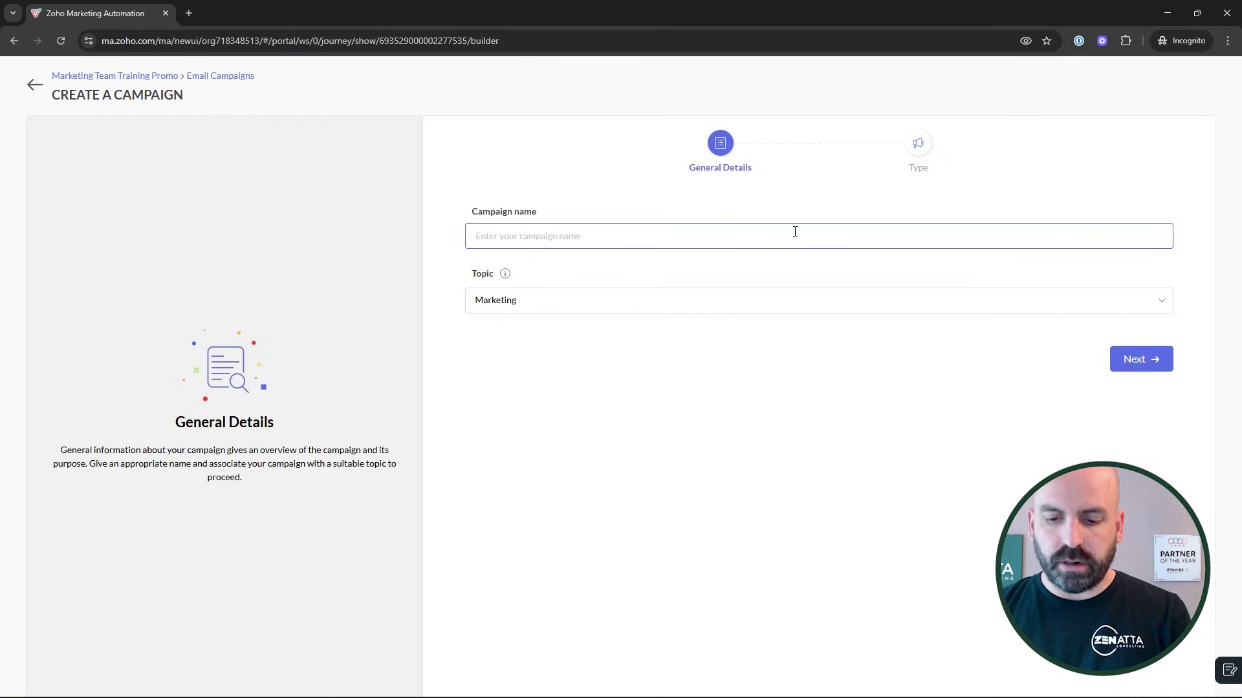
pyautogui.write('H')
pyautogui.press('BackSpace')
pyautogui.write('Hel')
pyautogui.press('BackSpace')
pyautogui.press('BackSpace')
pyautogui.press('BackSpace')
pyautogui.write('Marketing Team Training Sample Videos')
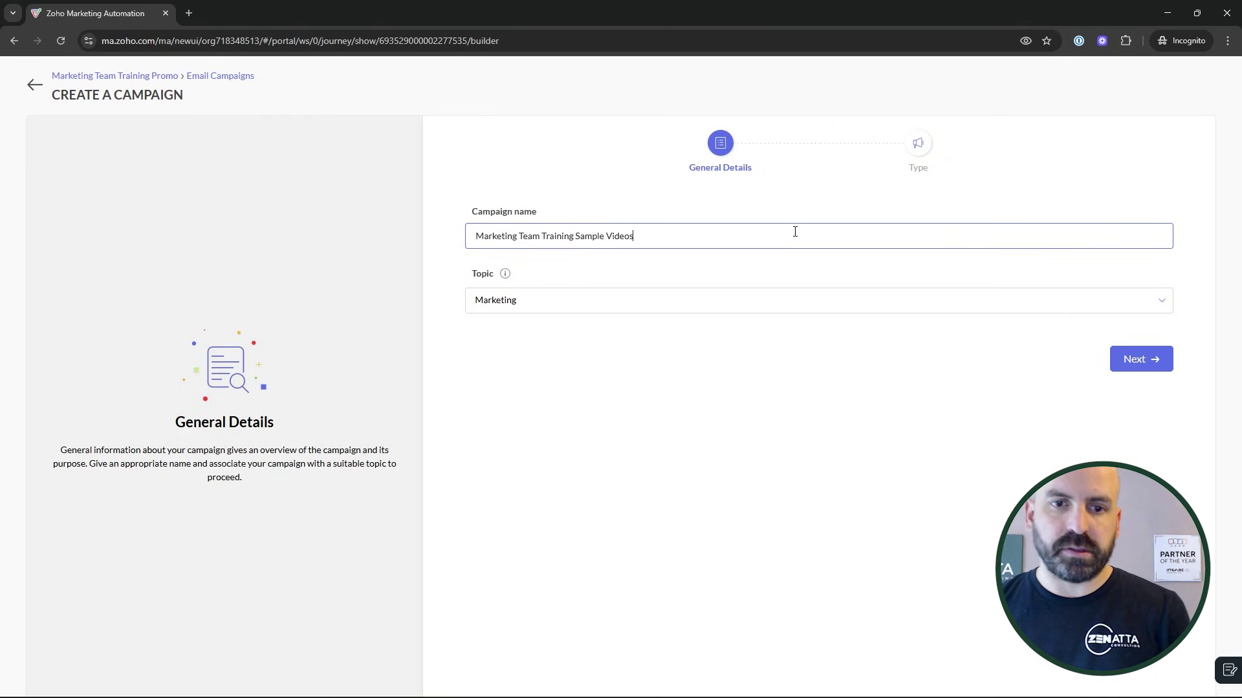
pyautogui.click(1138, 359)
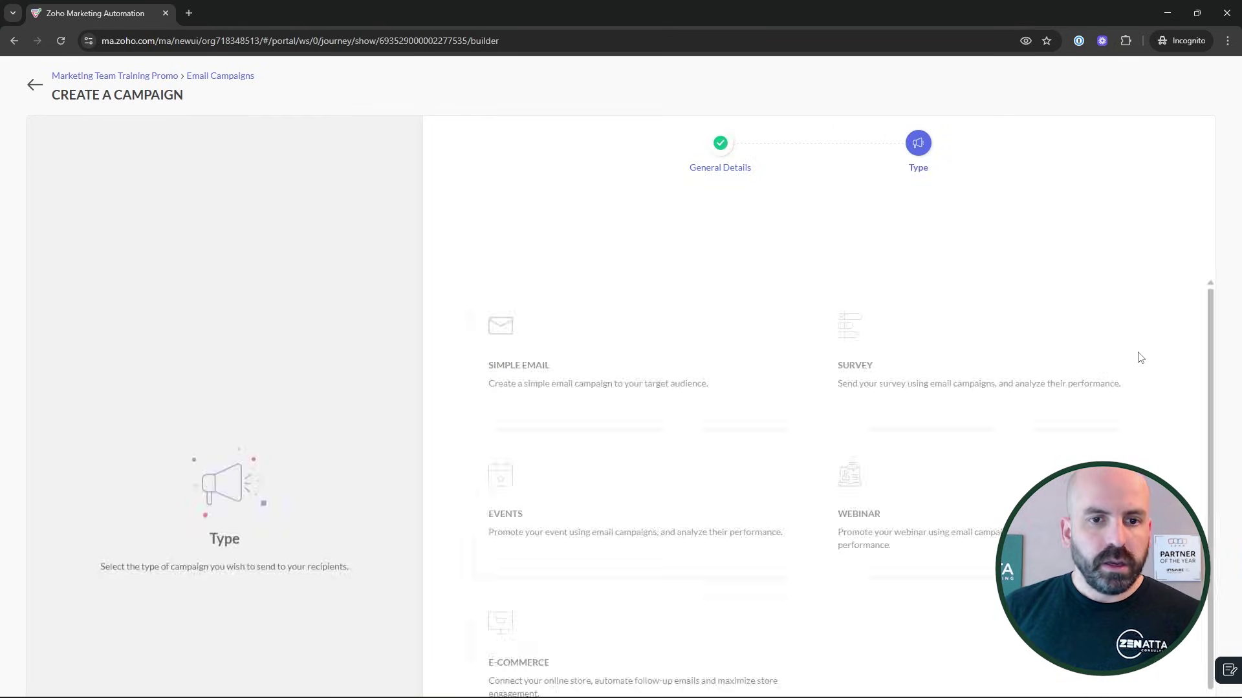
pyautogui.click(571, 289)
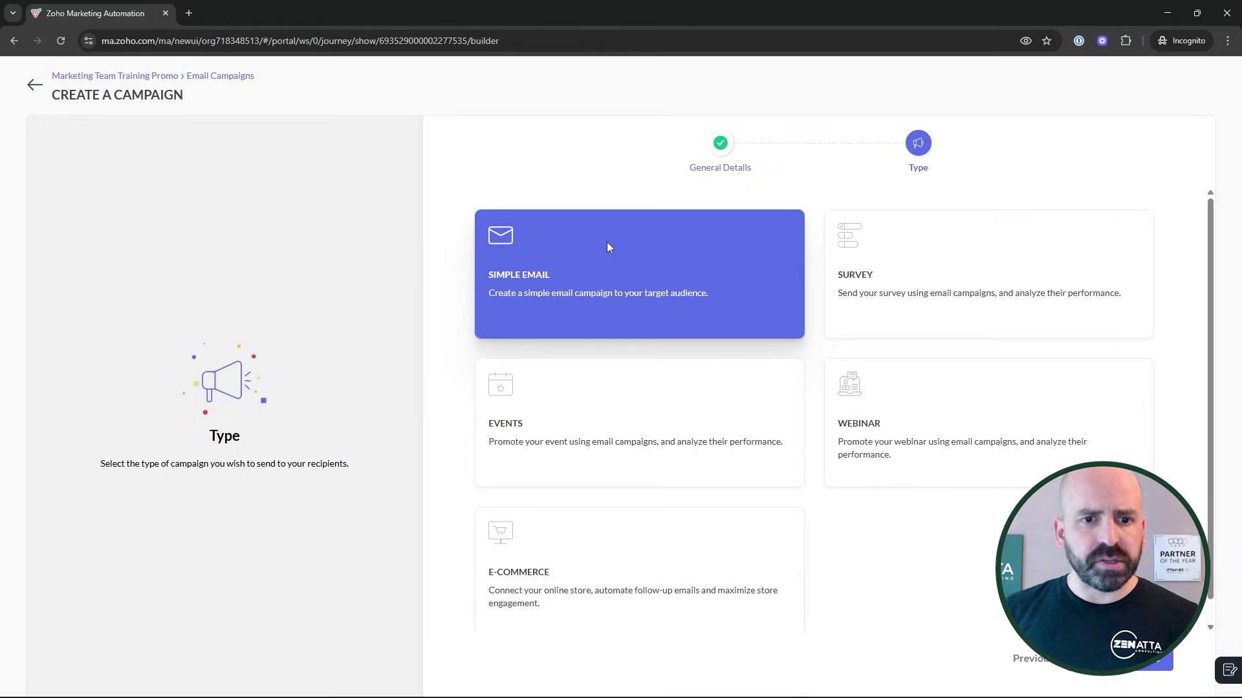
# Create the Simple Email campaign and look over its configuration page.
pyautogui.click(1144, 658)
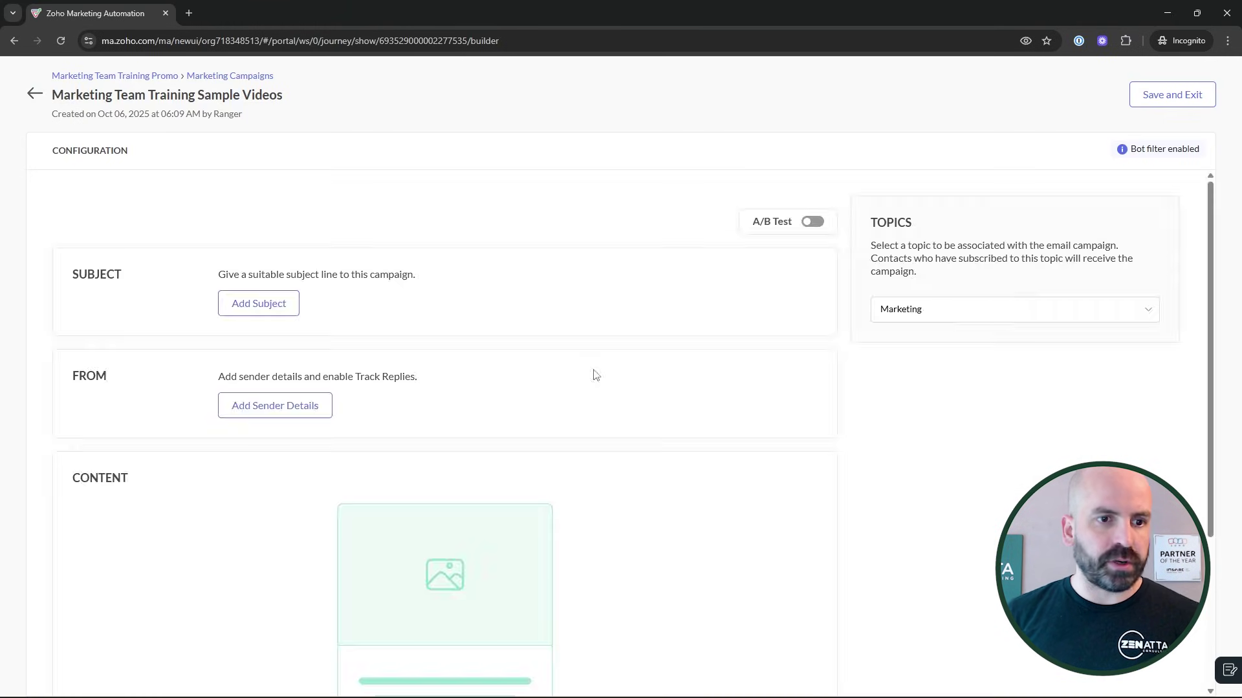
pyautogui.scroll(-3, 562, 468)
pyautogui.scroll(3, 580, 463)
pyautogui.scroll(-3, 507, 615)
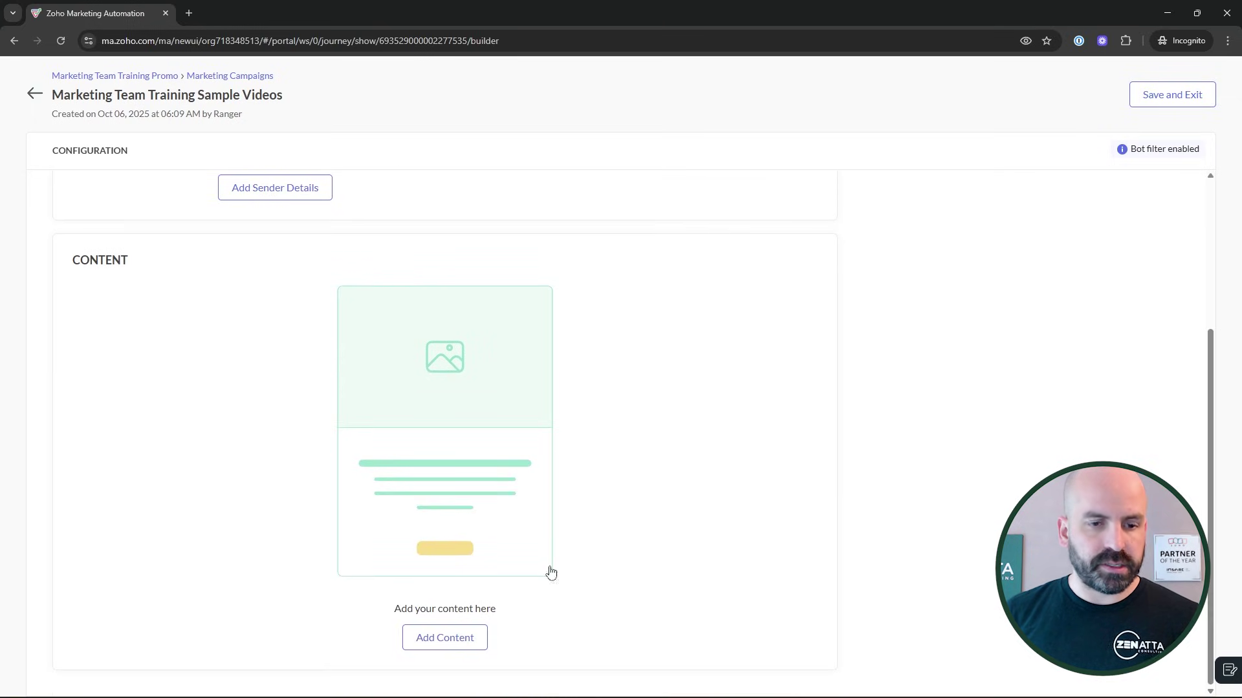
# Browse Layouts and Template Gallery, then open a blank Build Your Own editor for the email.
pyautogui.click(448, 637)
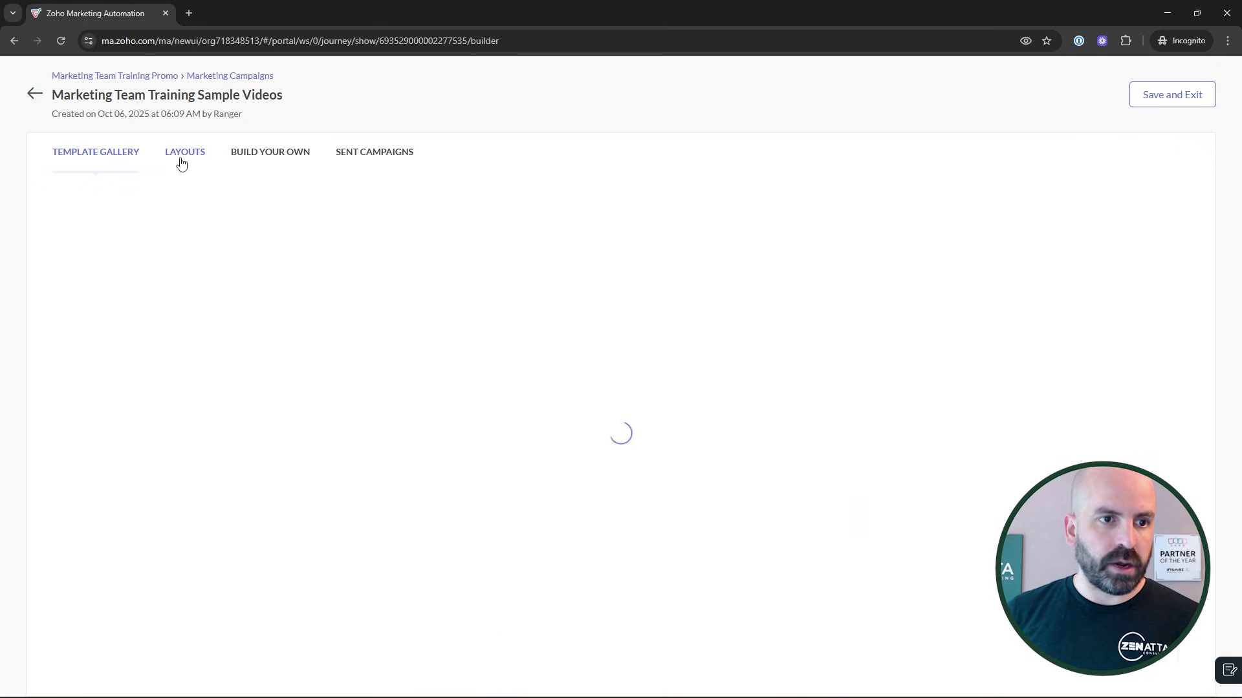
pyautogui.click(181, 159)
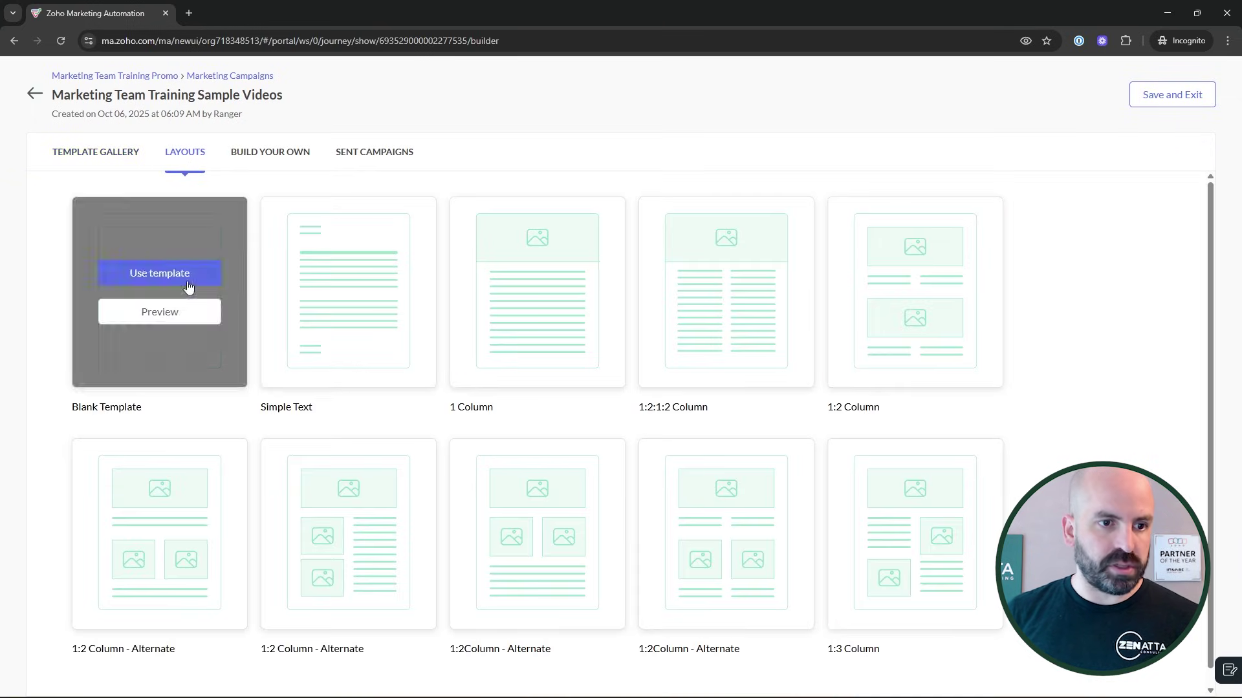
pyautogui.click(115, 154)
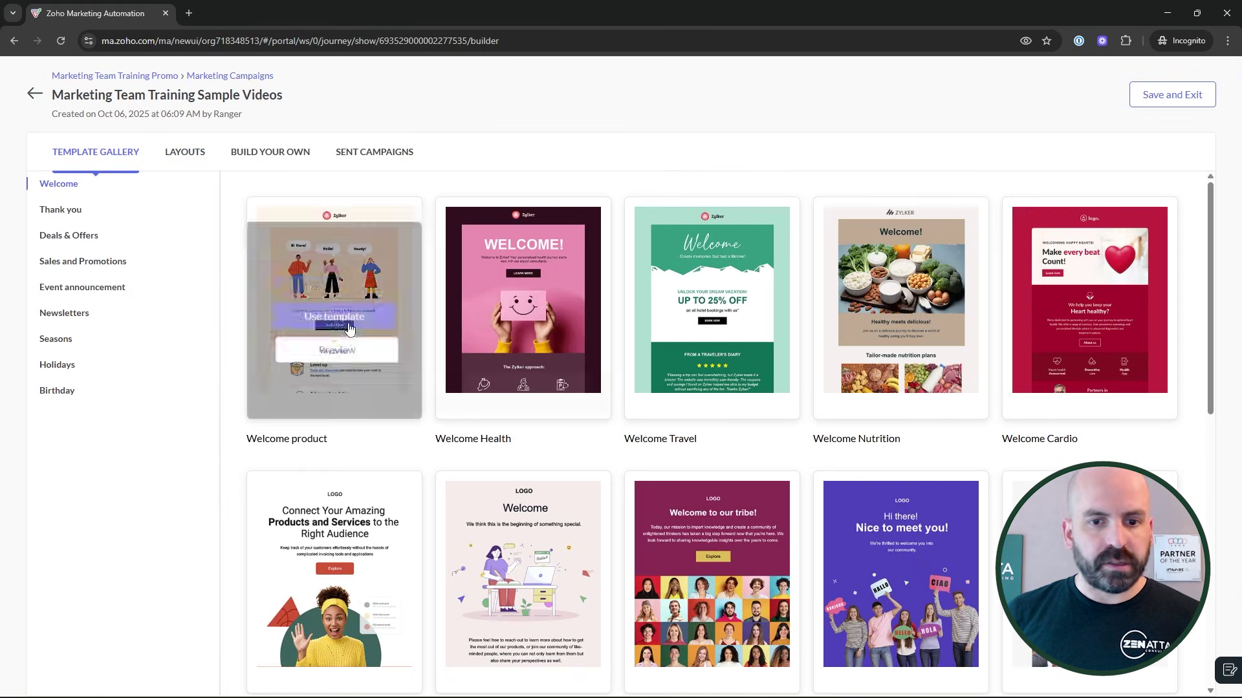
pyautogui.click(290, 154)
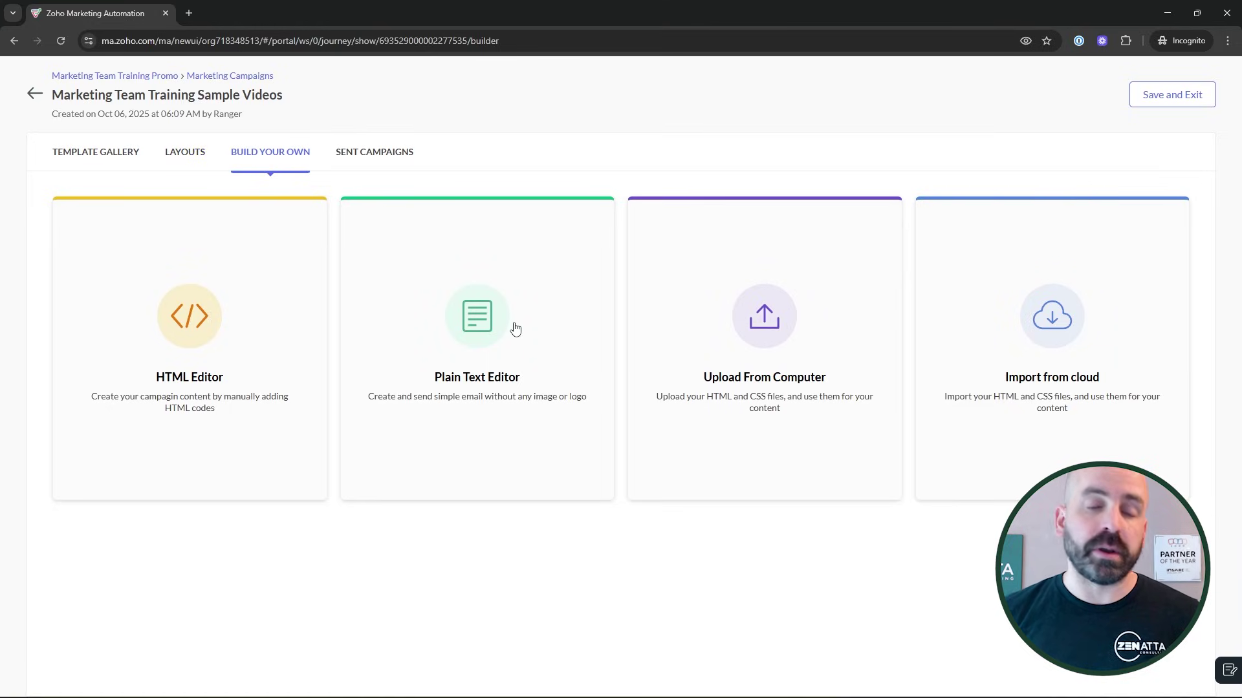
pyautogui.click(258, 384)
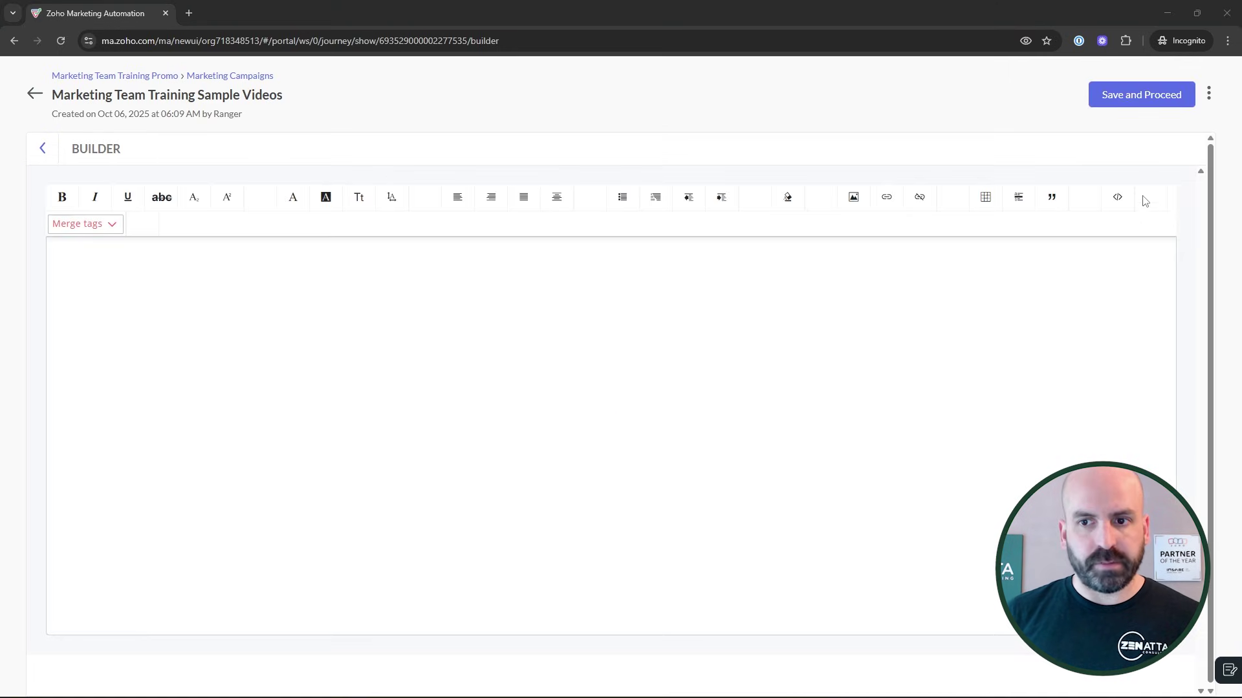
# Replace the email's HTML source with the prepared Welcome to Zenatta Team Training content.
pyautogui.click(98, 230)
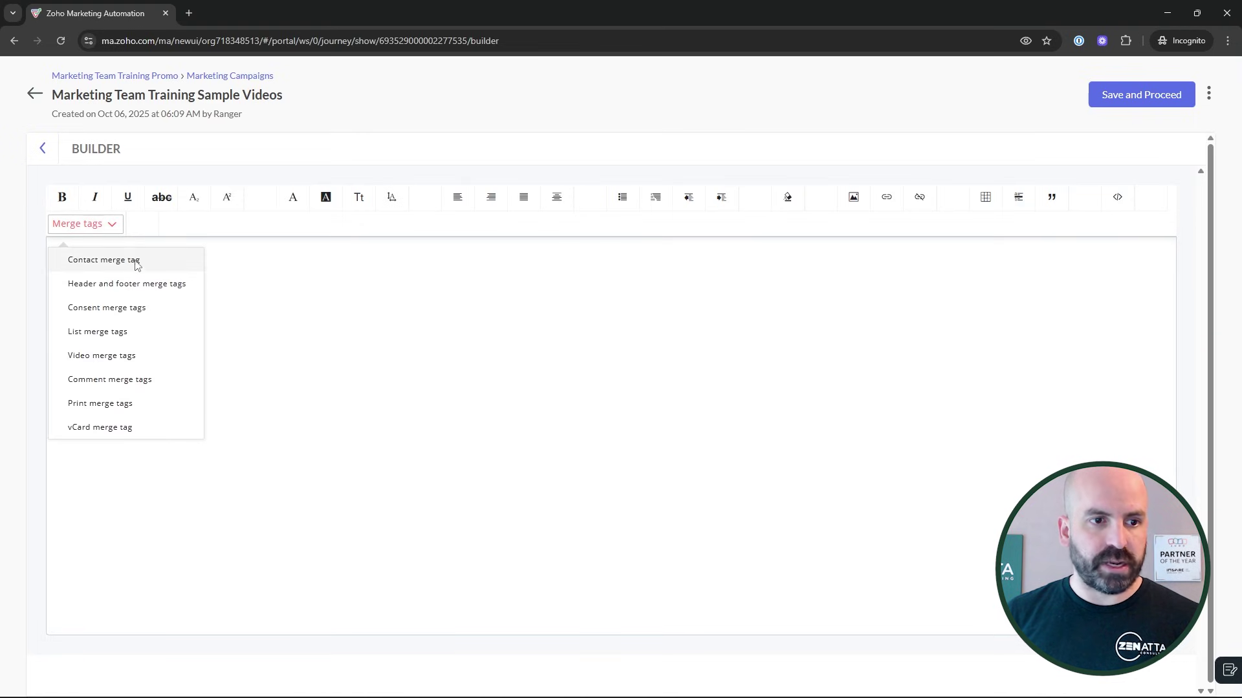
pyautogui.click(137, 261)
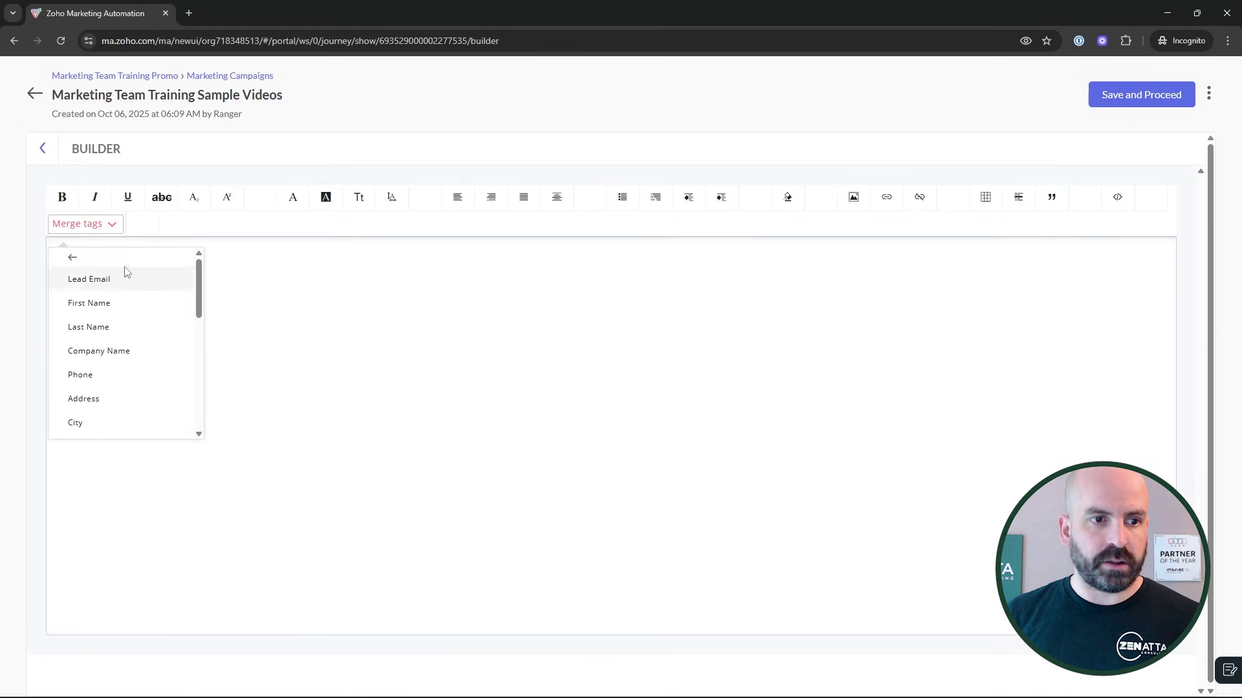
pyautogui.click(1117, 196)
pyautogui.click(510, 354)
pyautogui.hotkey('ctrl', 'a')
pyautogui.hotkey('ctrl', 'v')
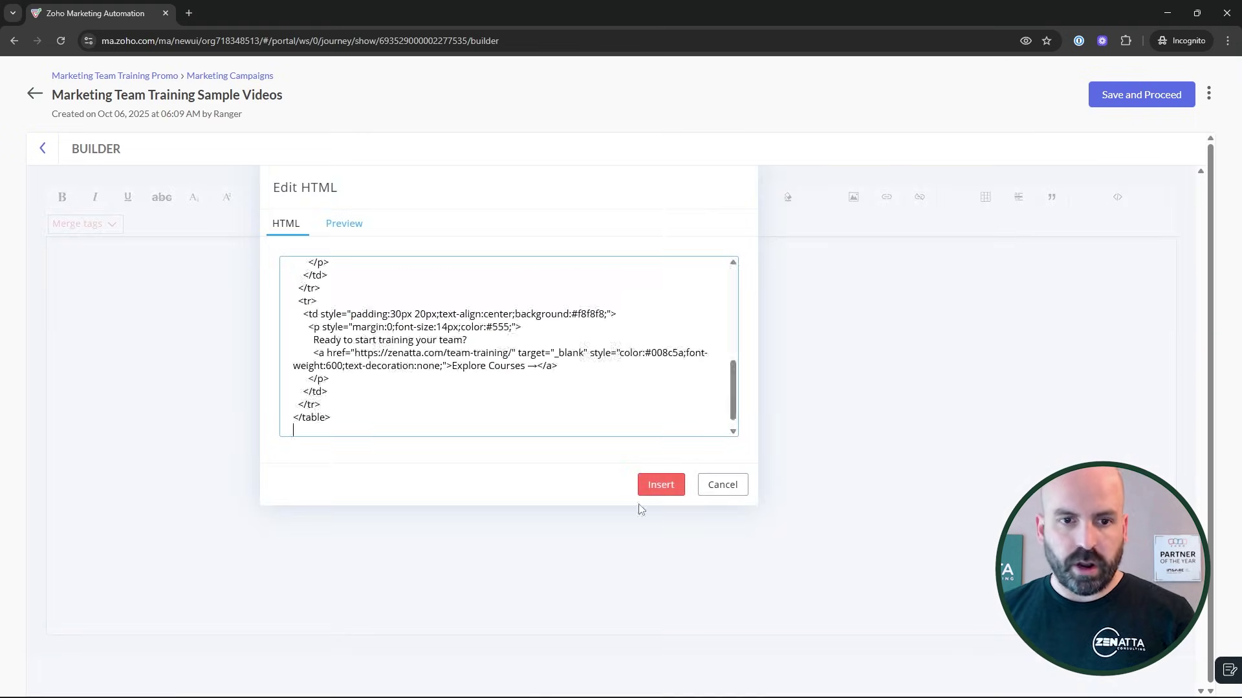
pyautogui.click(659, 485)
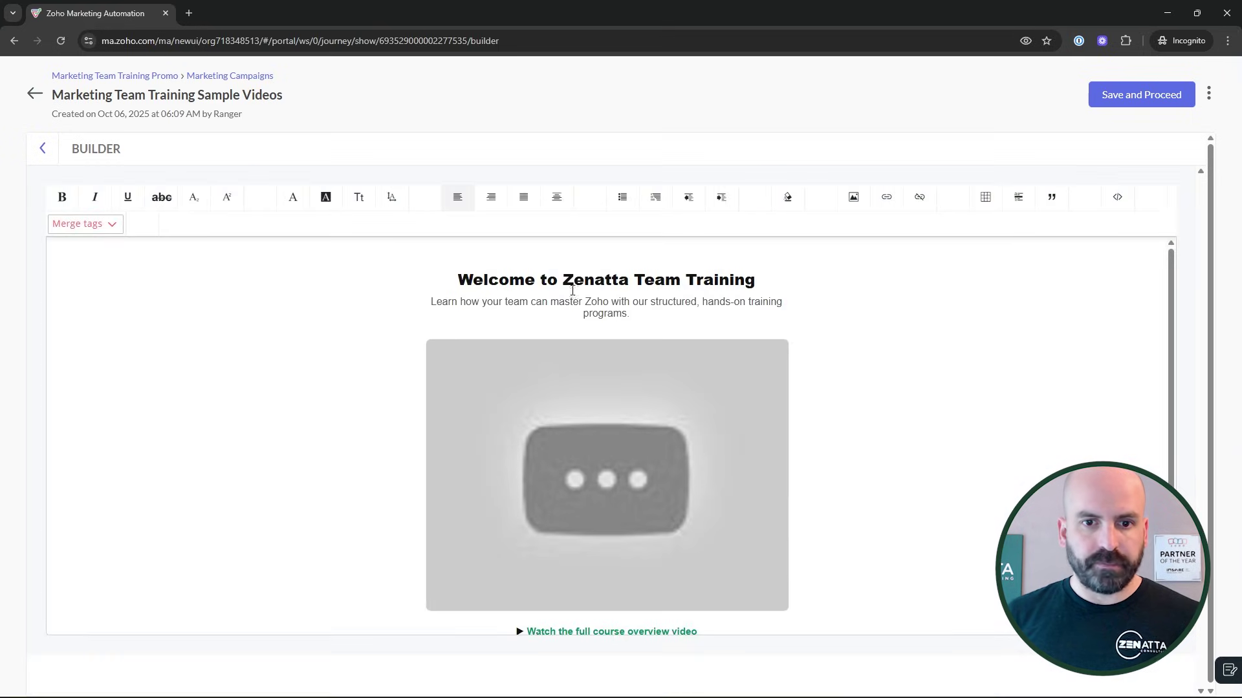
# Review the email with its video and Explore Courses link, then save the content.
pyautogui.scroll(-1, 724, 343)
pyautogui.scroll(1, 851, 381)
pyautogui.scroll(-1, 652, 308)
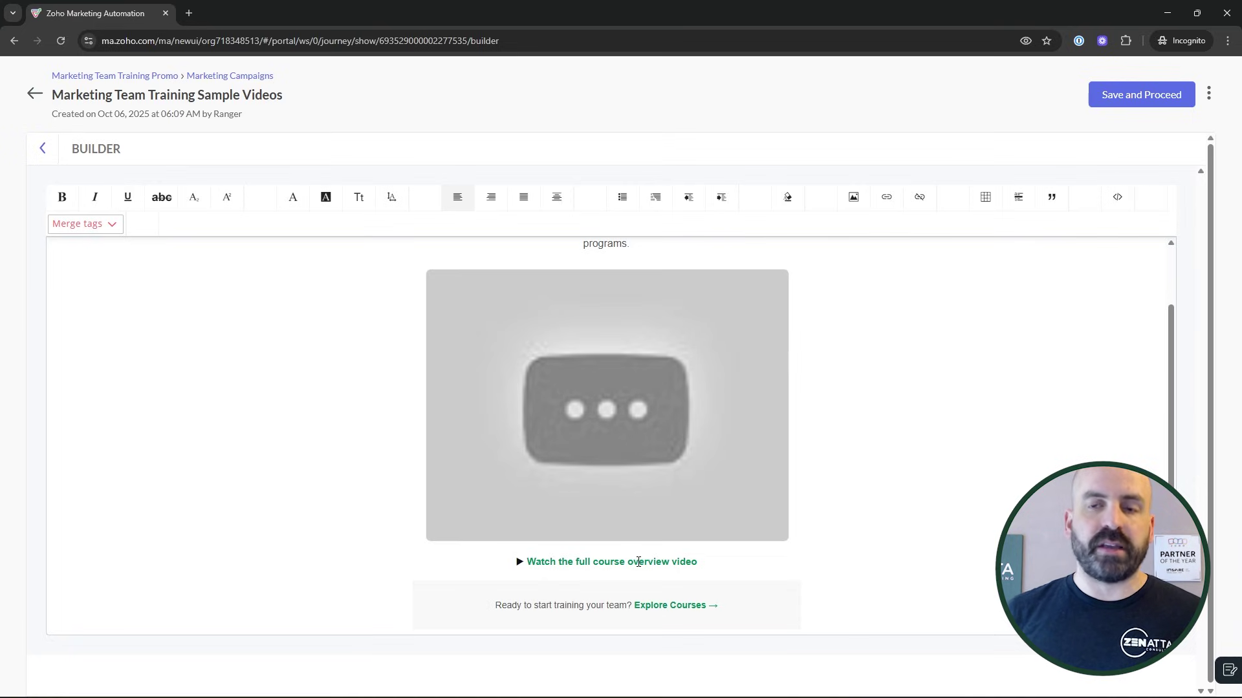
pyautogui.click(1138, 98)
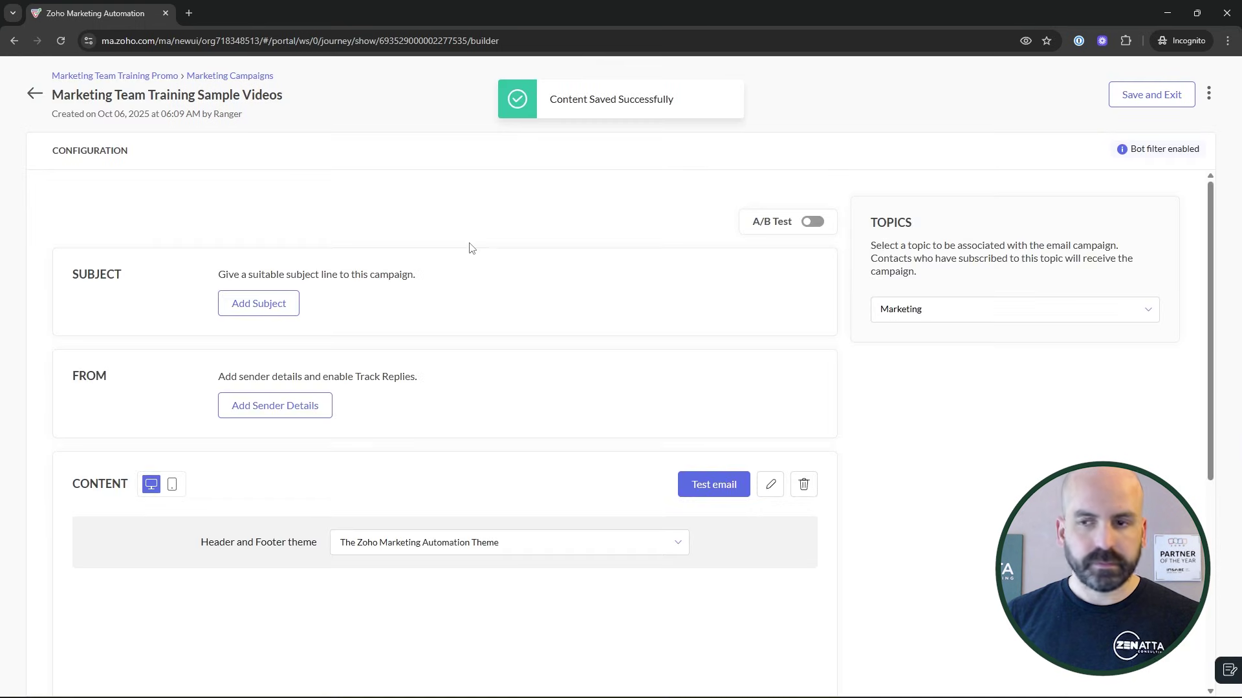
# Set the subject line to the copied campaign title, Marketing Team Training Sample Videos.
pyautogui.scroll(-4, 623, 323)
pyautogui.scroll(4, 626, 327)
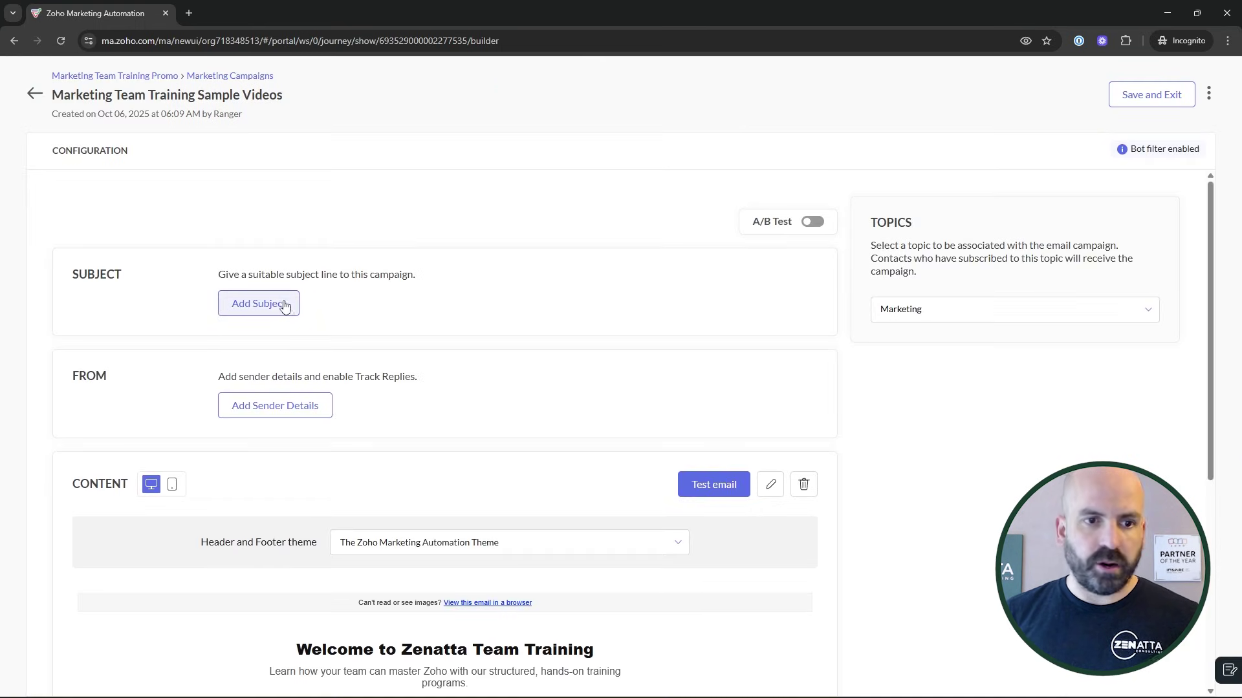
pyautogui.moveTo(279, 96); pyautogui.dragTo(52, 97)
pyautogui.click(294, 98)
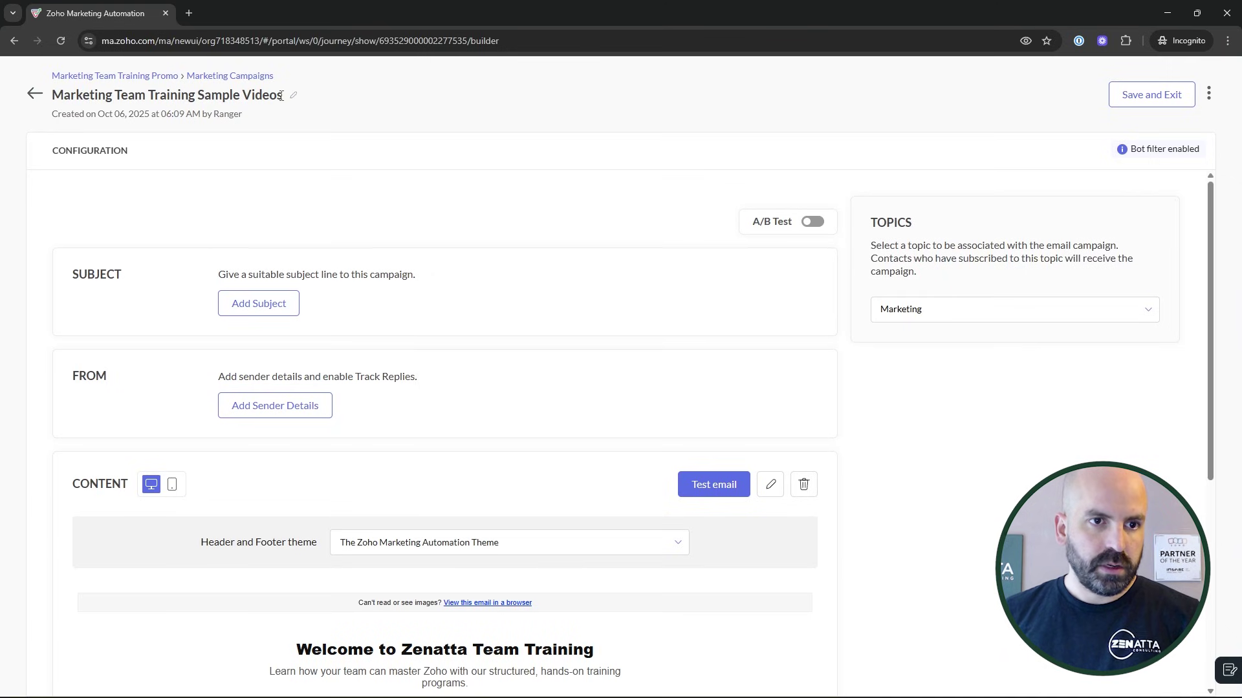
pyautogui.moveTo(280, 96); pyautogui.dragTo(52, 95)
pyautogui.hotkey('ctrl', 'c')
pyautogui.click(259, 303)
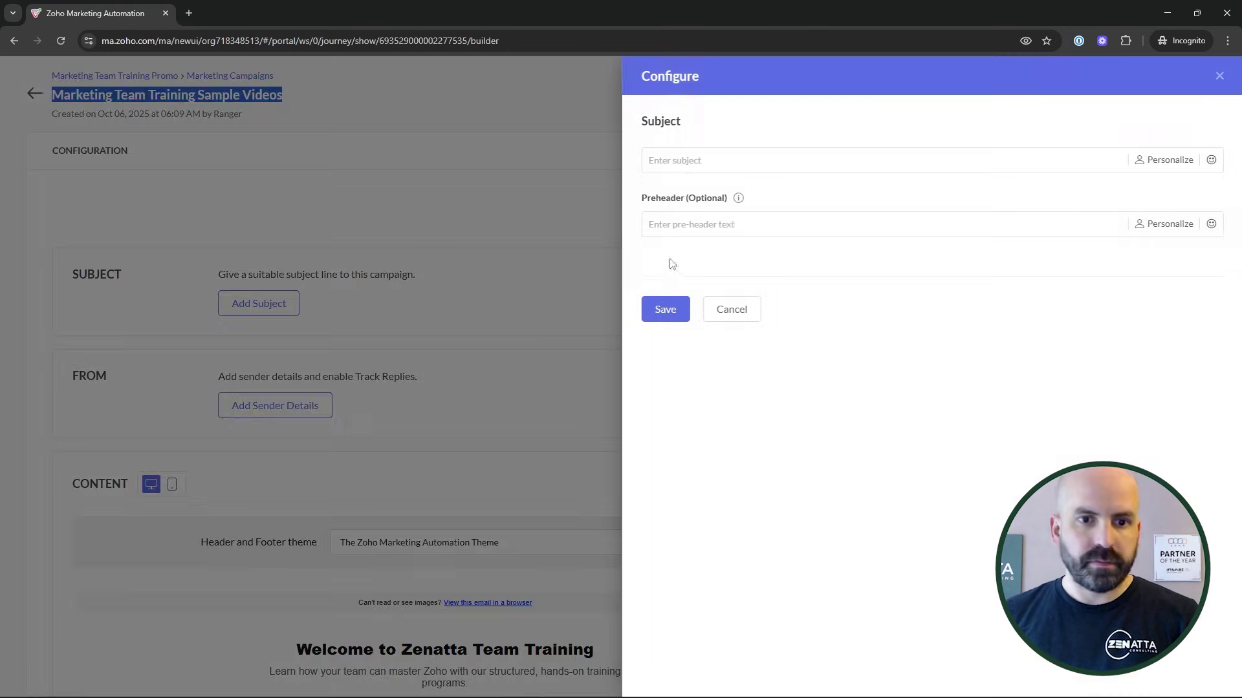
pyautogui.click(710, 161)
pyautogui.hotkey('ctrl', 'v')
pyautogui.click(663, 309)
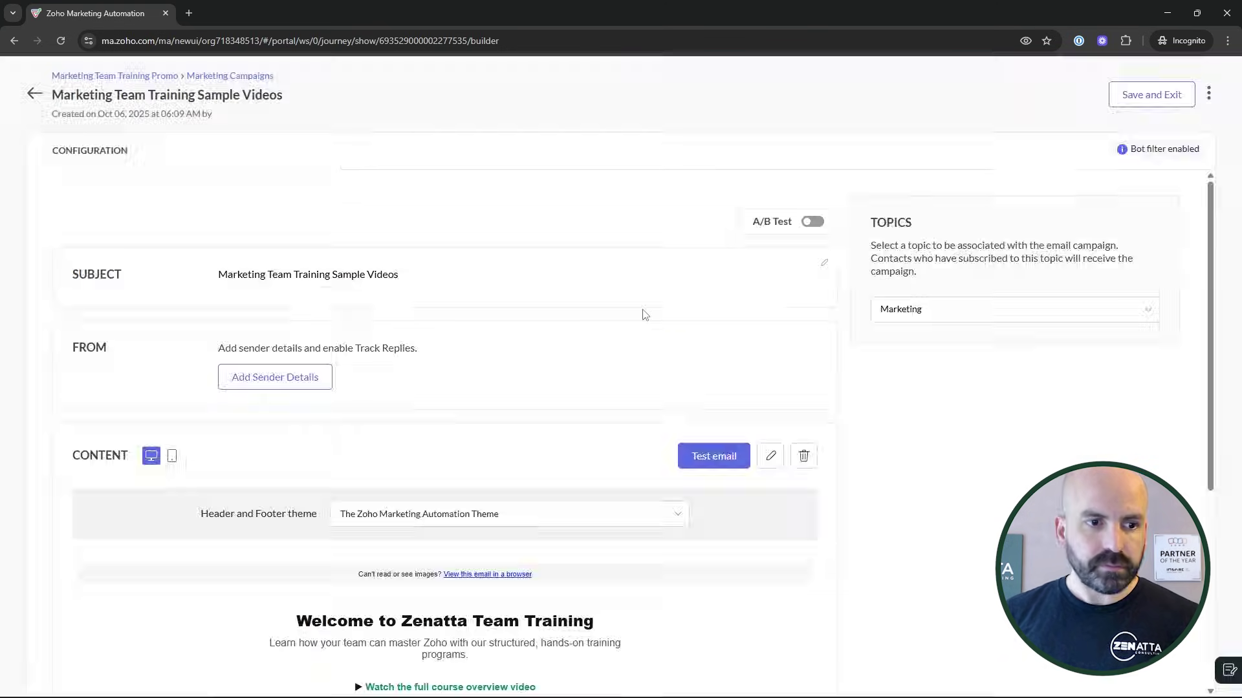
# Leave the sender details unchanged and save the campaign back to the journey.
pyautogui.click(310, 378)
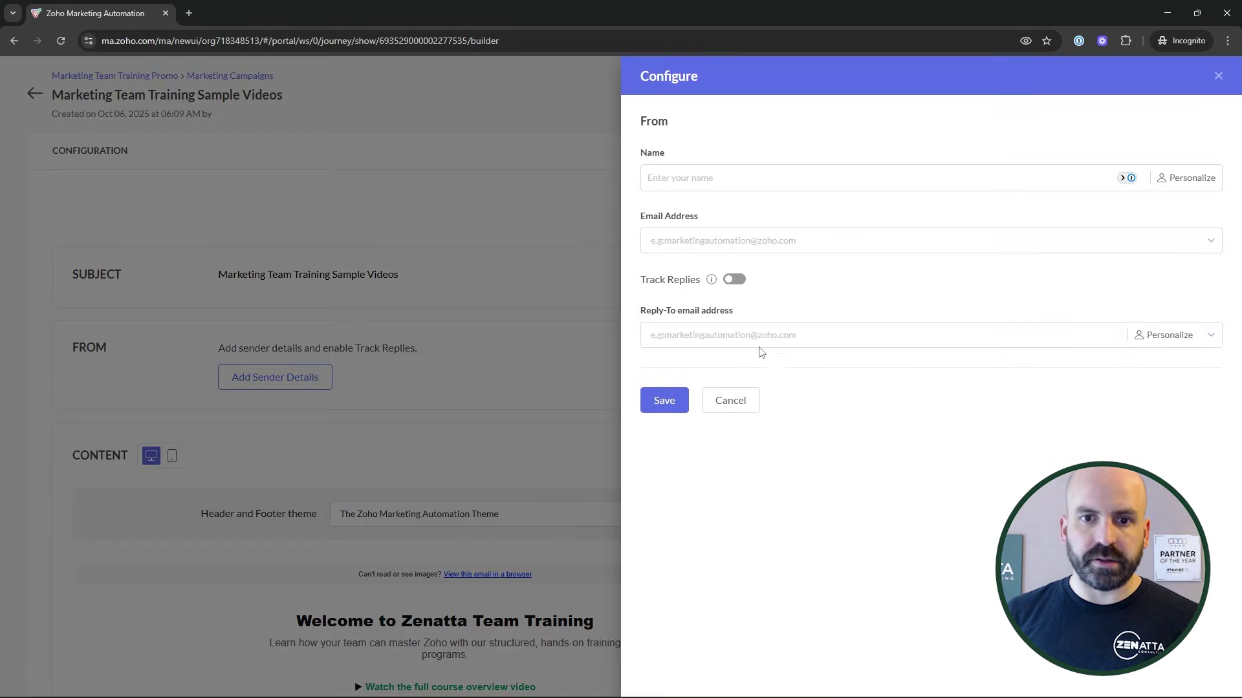
pyautogui.click(735, 407)
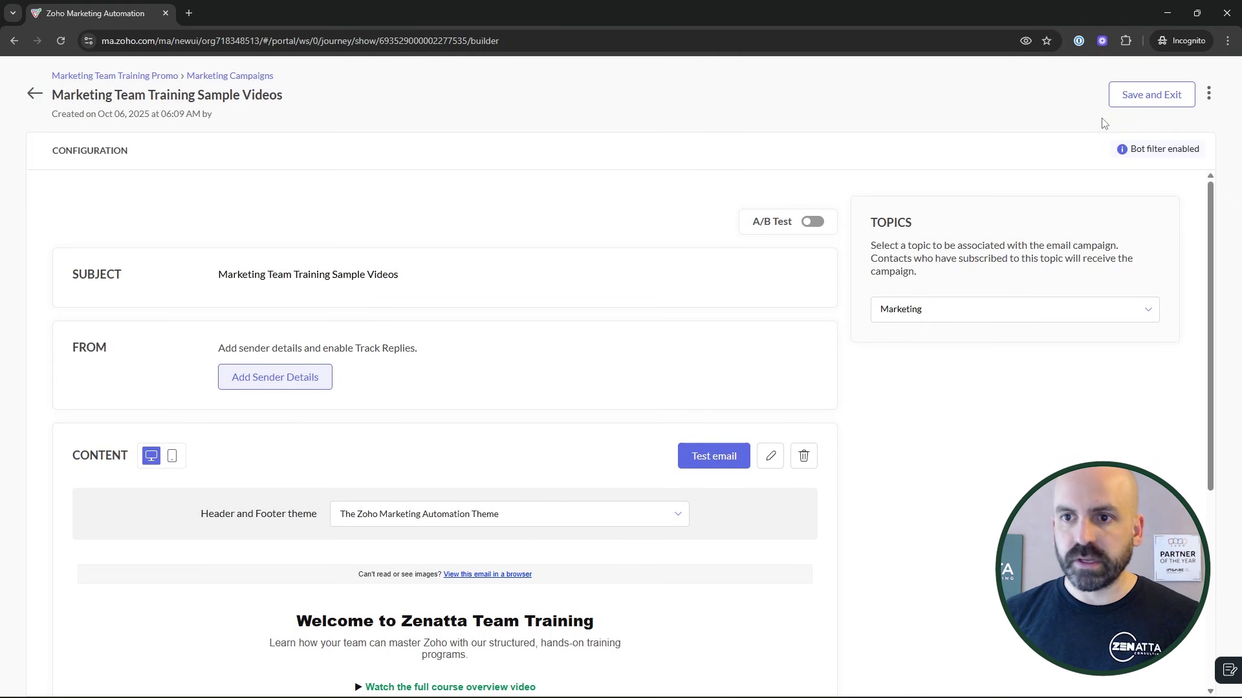
pyautogui.click(1168, 98)
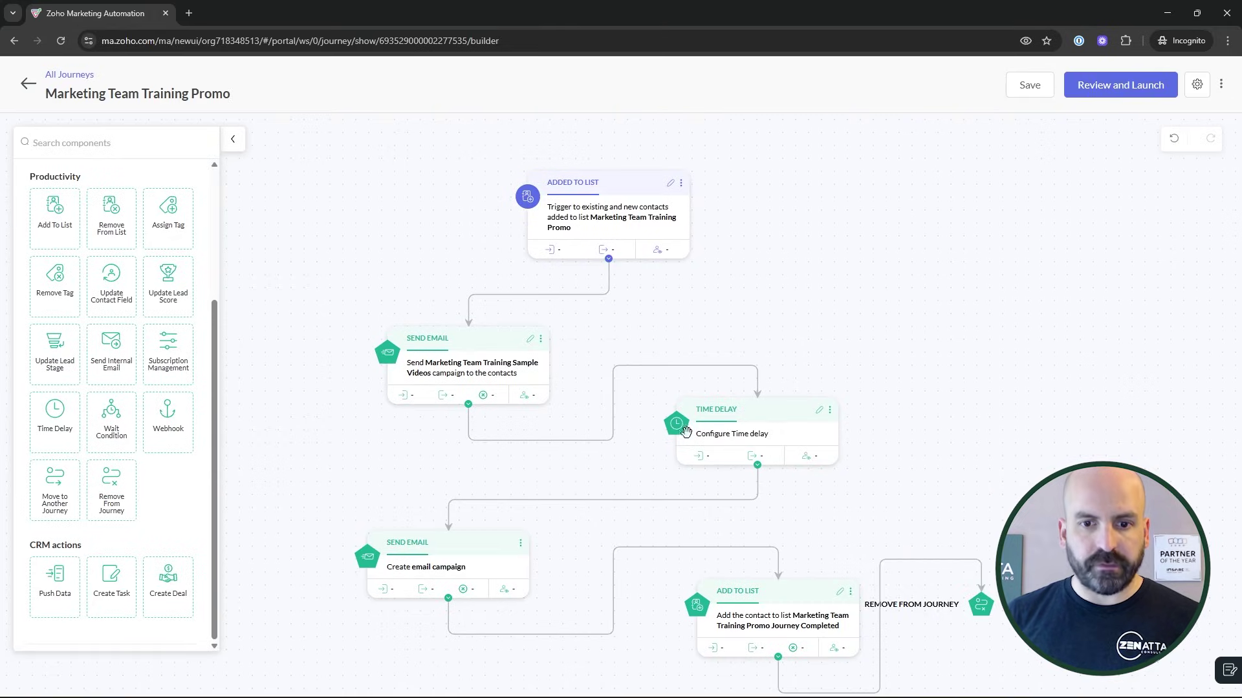
# Set the Time Delay step to proceed after 7 Day(s) and save it.
pyautogui.click(820, 412)
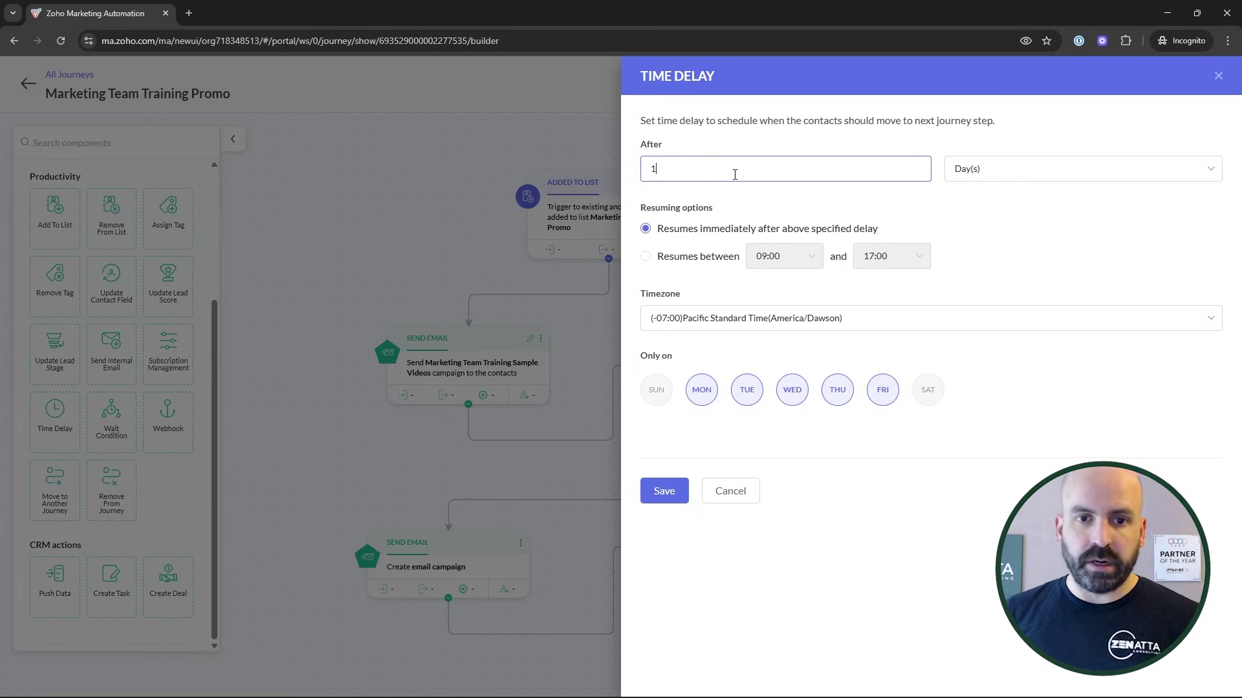
pyautogui.moveTo(719, 176); pyautogui.dragTo(497, 168)
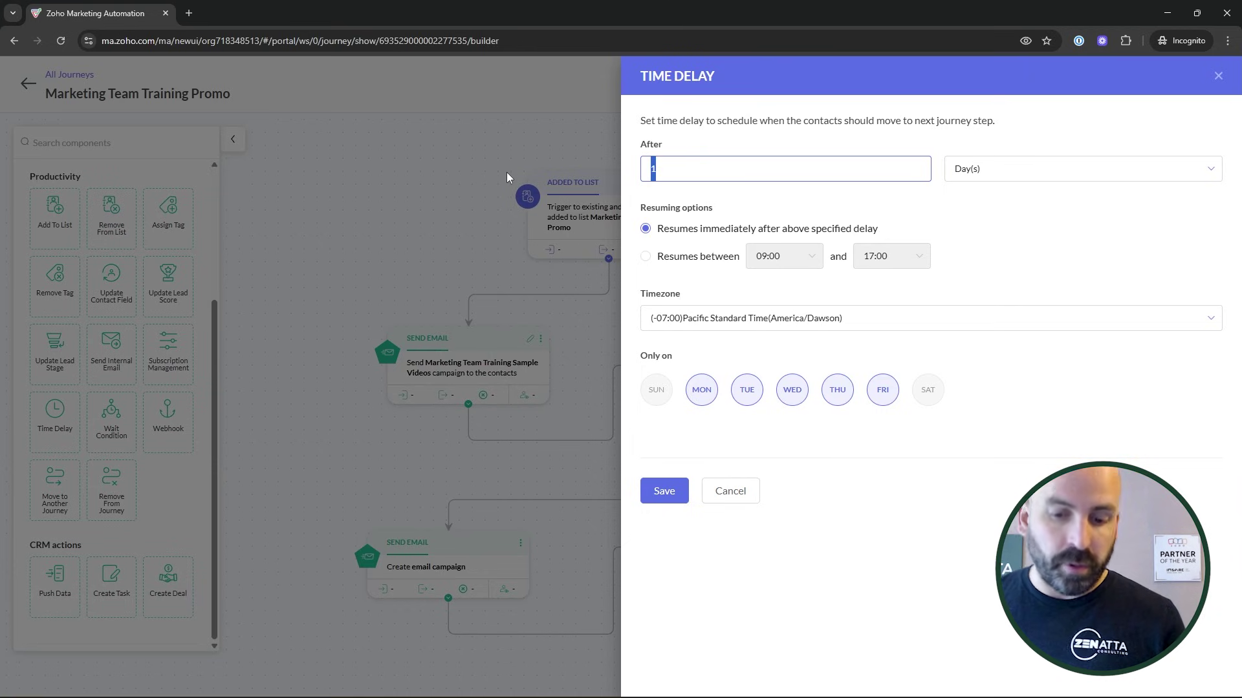
pyautogui.write('7')
pyautogui.click(1135, 278)
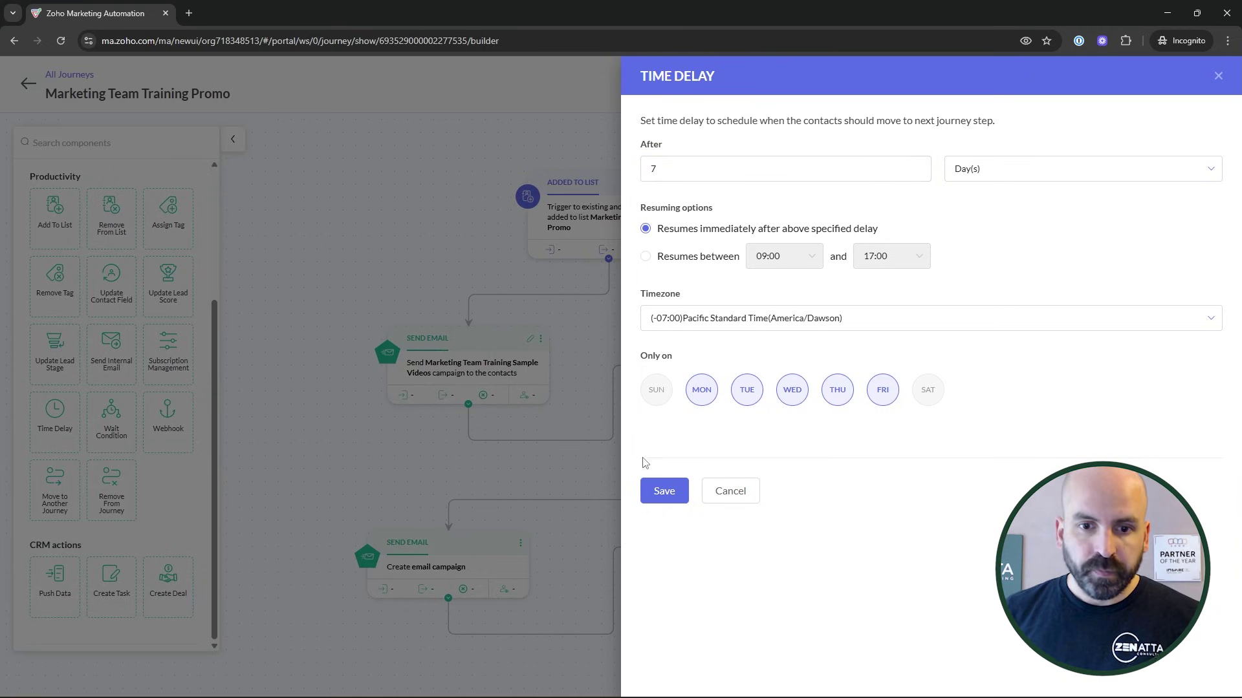
pyautogui.click(664, 491)
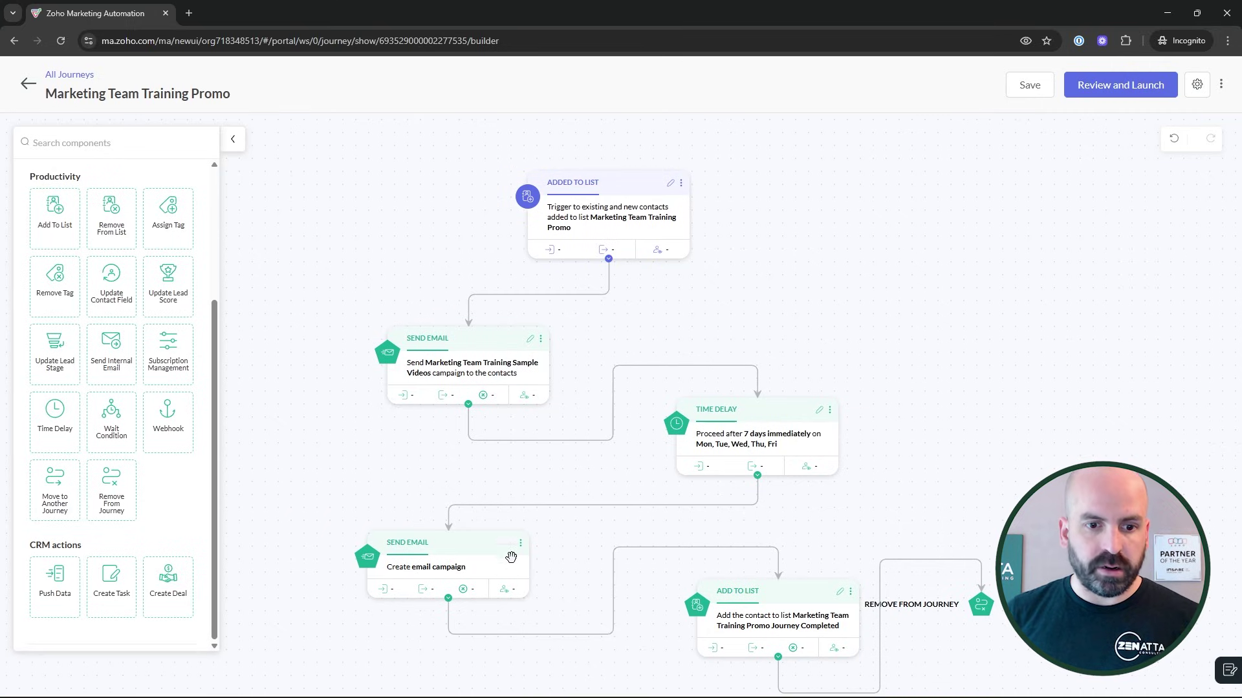
# Toggle a journey goal on in the settings, then cancel without saving.
pyautogui.click(1197, 85)
pyautogui.click(824, 160)
pyautogui.click(577, 217)
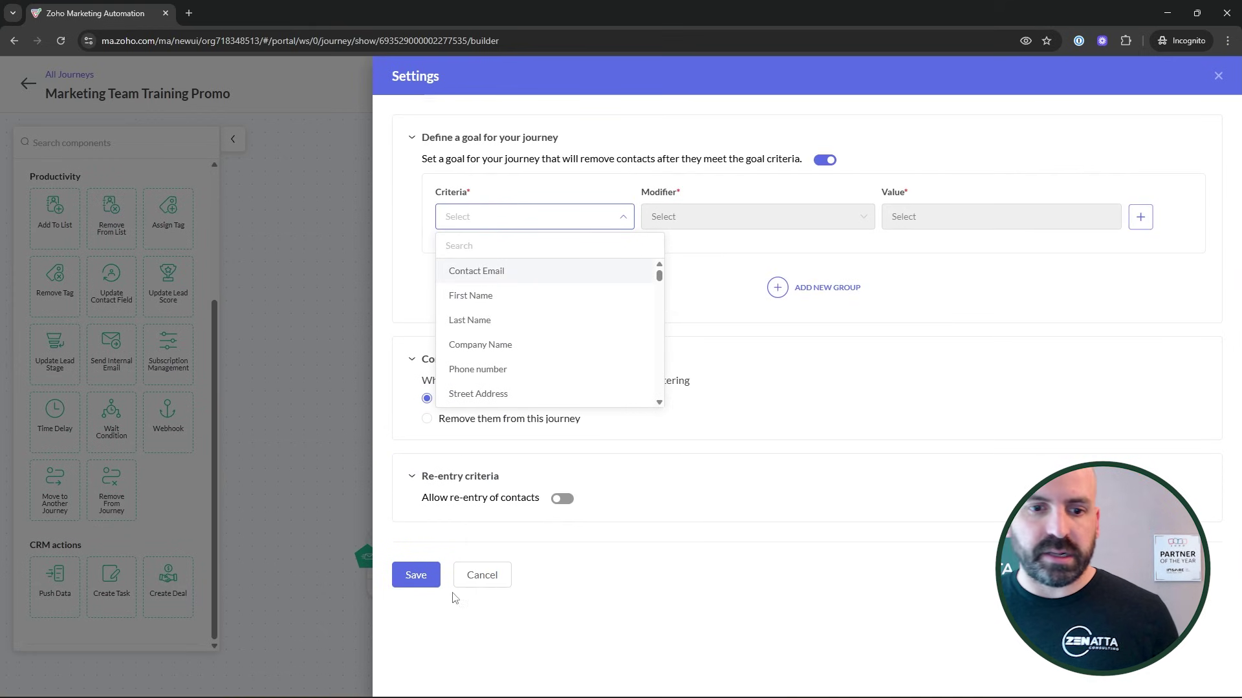
pyautogui.click(482, 575)
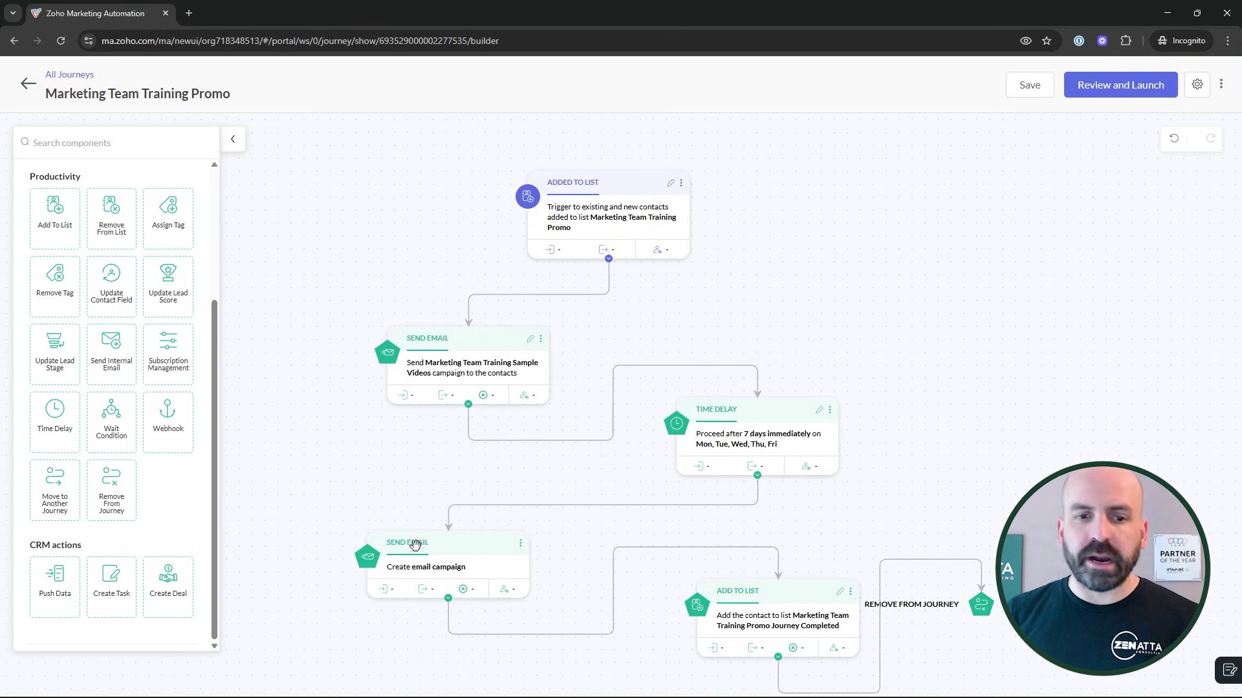
# Create a Simple Email campaign named Limited time discount for the second Send Email step.
pyautogui.click(521, 549)
pyautogui.press('F5')
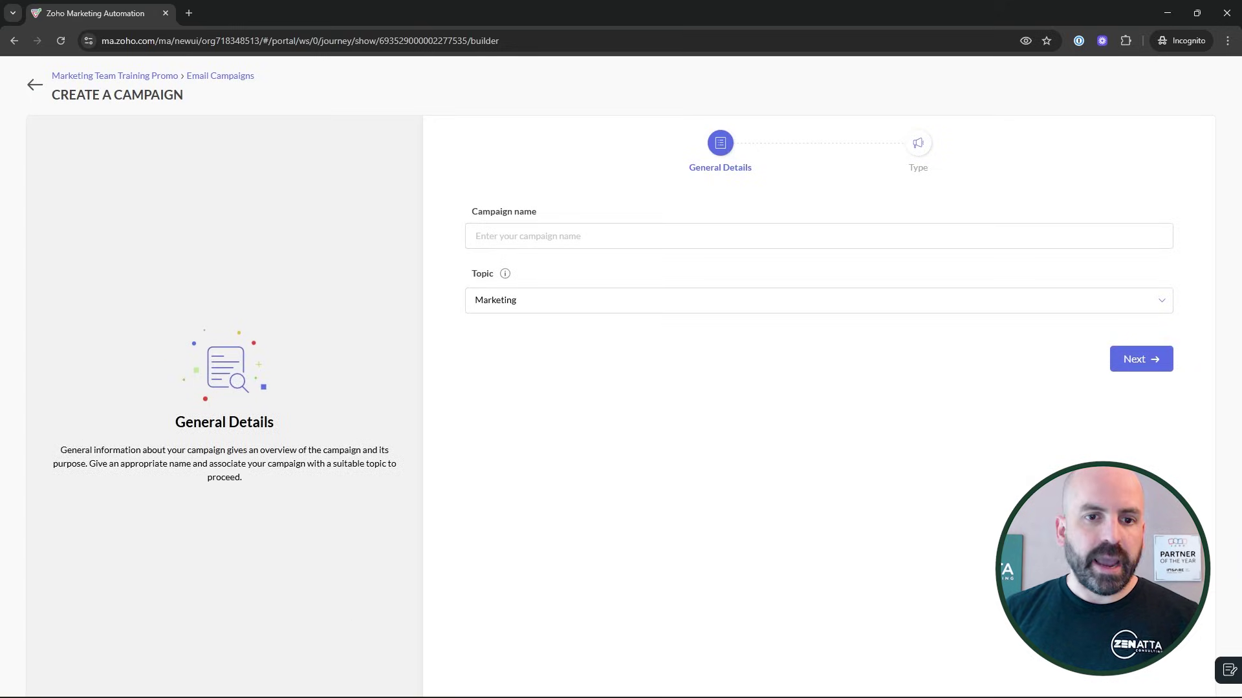
pyautogui.click(868, 240)
pyautogui.write('Lmit')
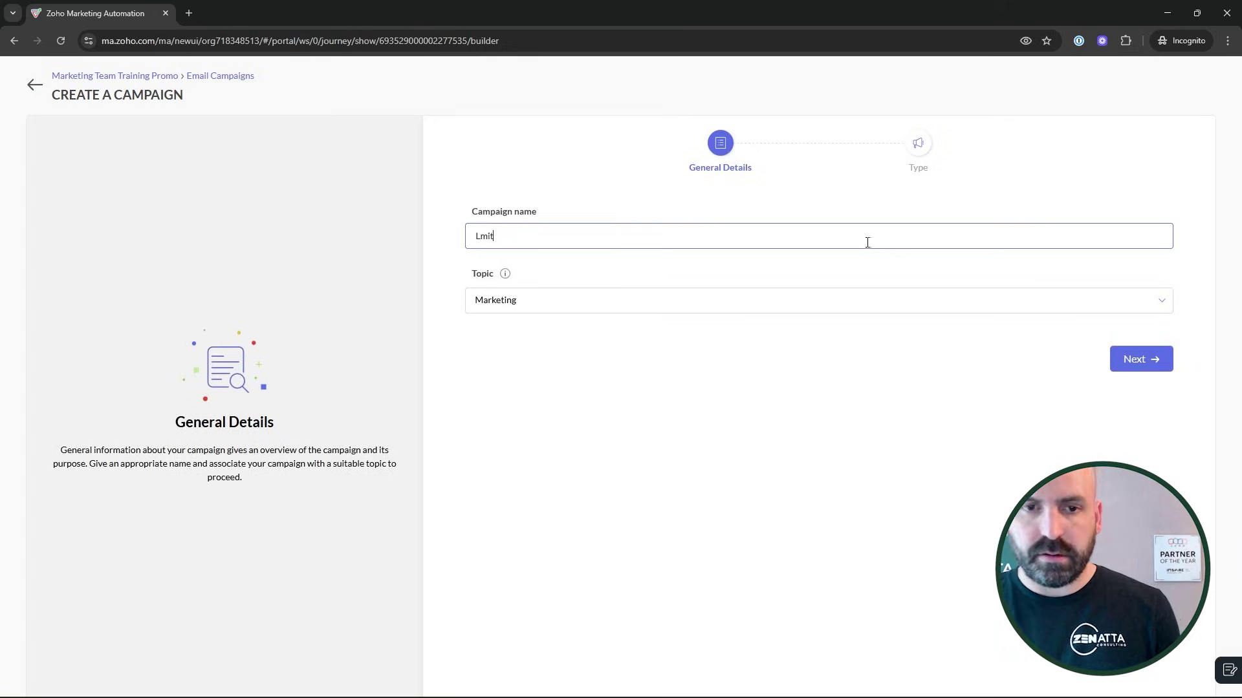
pyautogui.press('BackSpace')
pyautogui.press('BackSpace')
pyautogui.press('BackSpace')
pyautogui.write('Limited time discount')
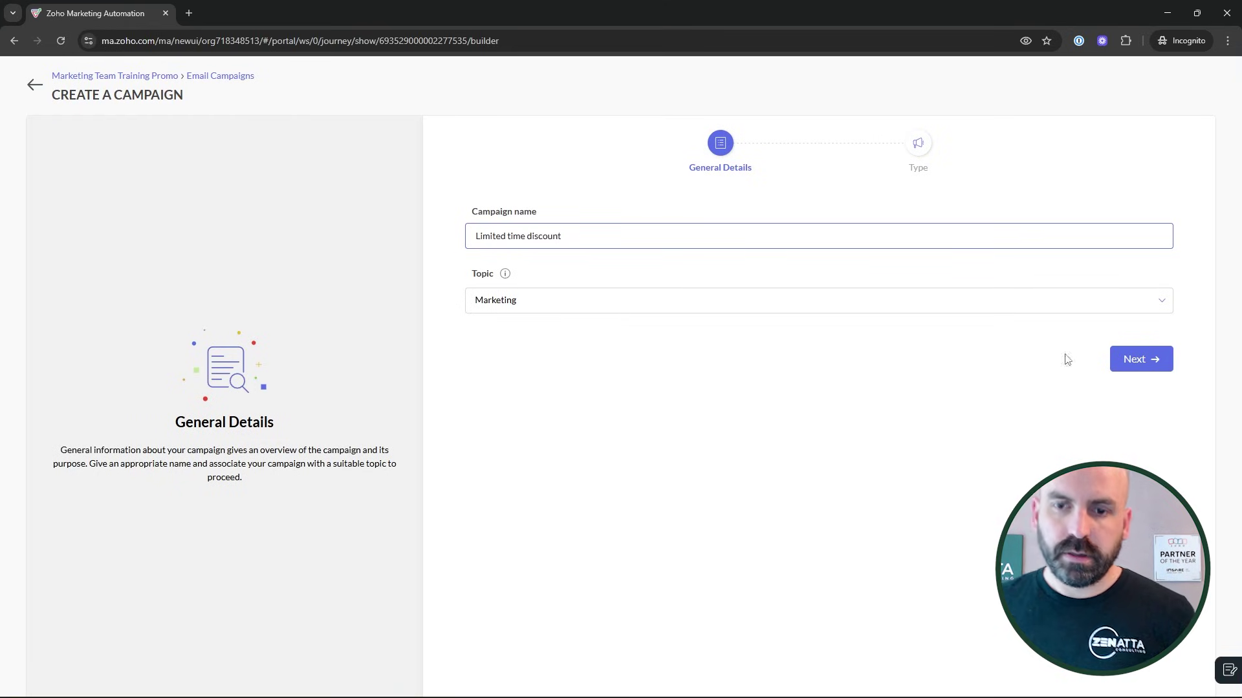
pyautogui.click(1140, 354)
pyautogui.click(762, 320)
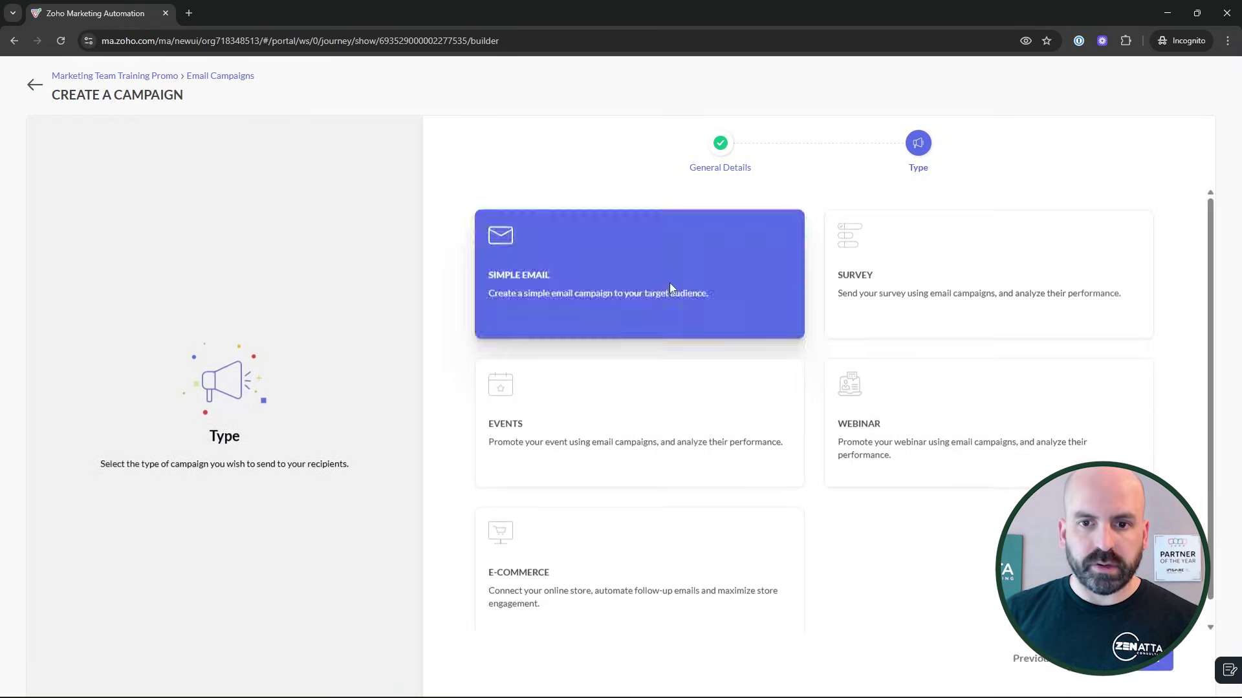
pyautogui.click(1155, 659)
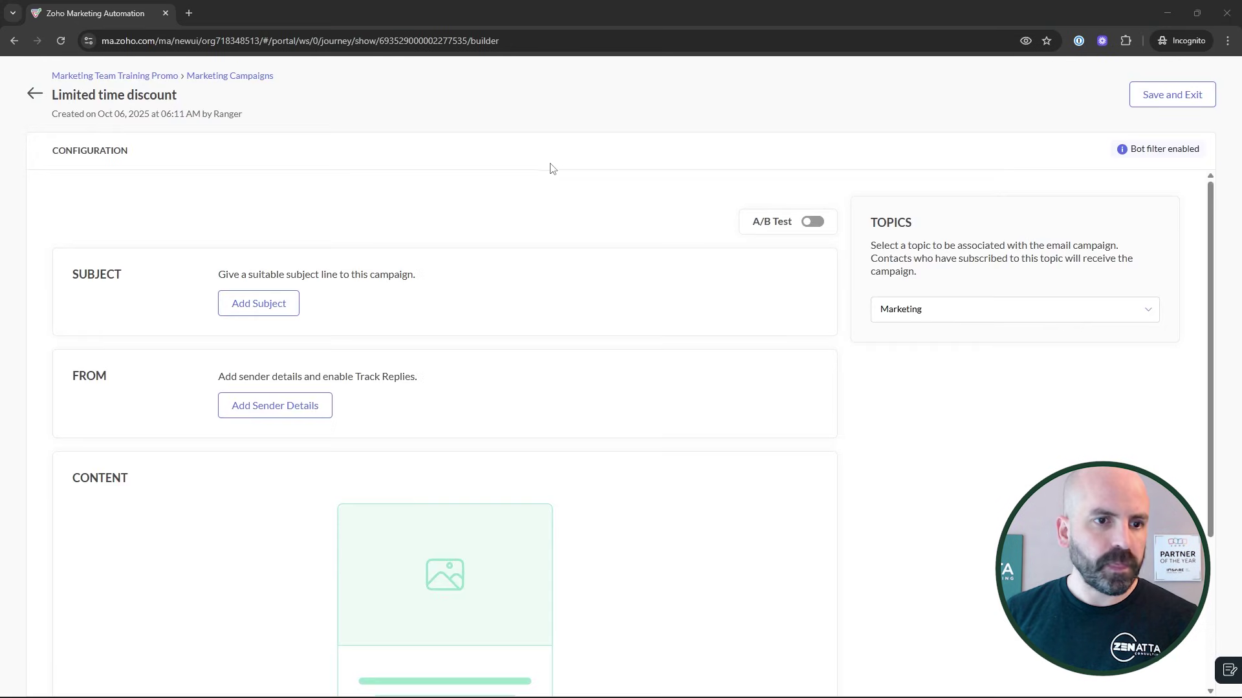
# Set the campaign subject to "Don't Miss This LIMITED Time Offer".
pyautogui.click(262, 304)
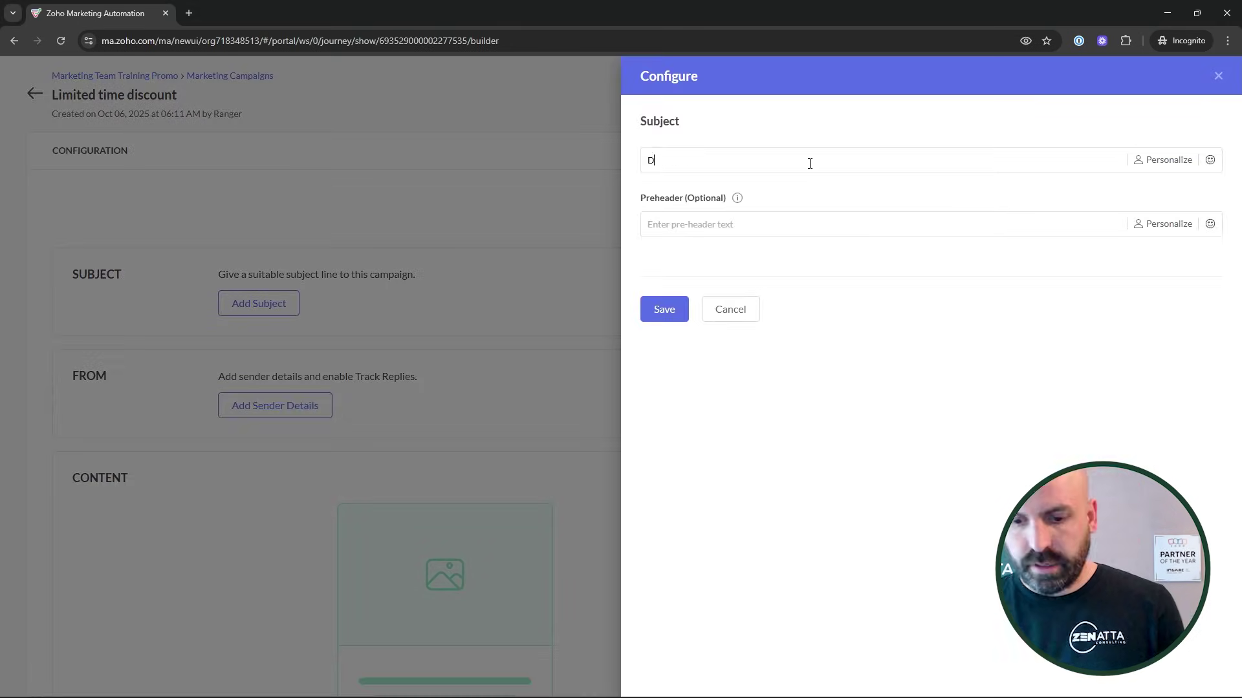
pyautogui.write("on't Miss This LIMITED time Offer")
pyautogui.click(666, 314)
pyautogui.scroll(-3, 763, 320)
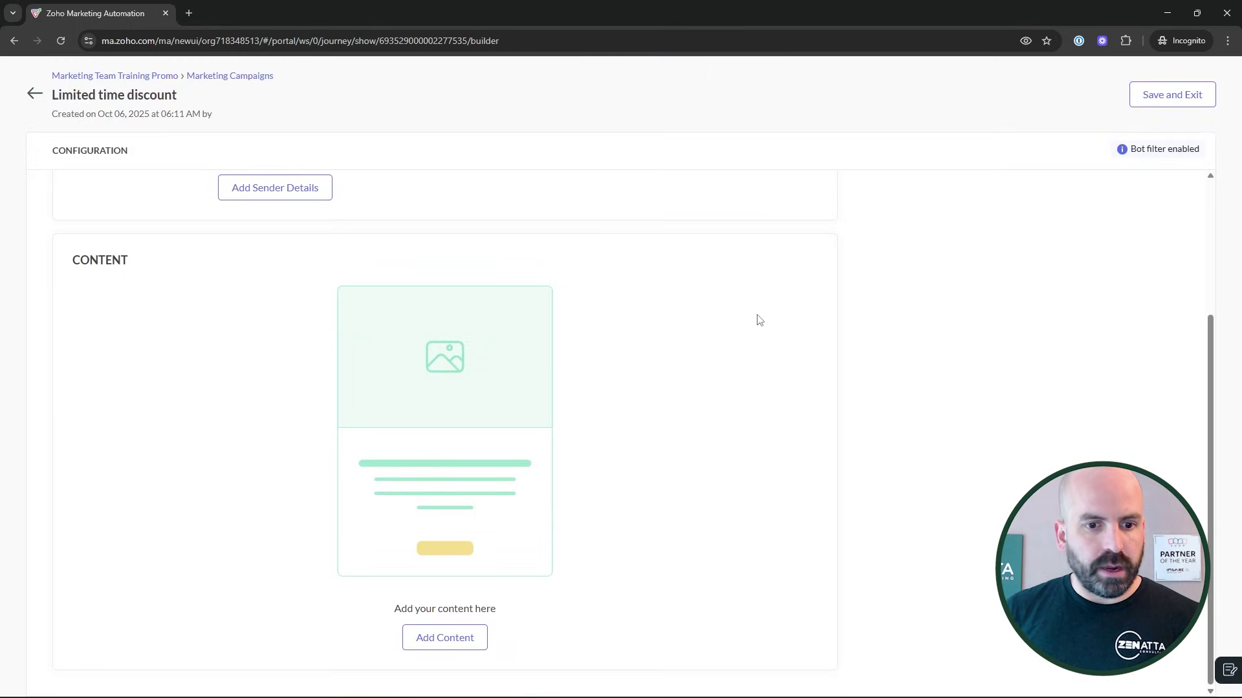
# Paste the 20%-off team training email HTML into a Plain Text Editor and save the content.
pyautogui.click(474, 635)
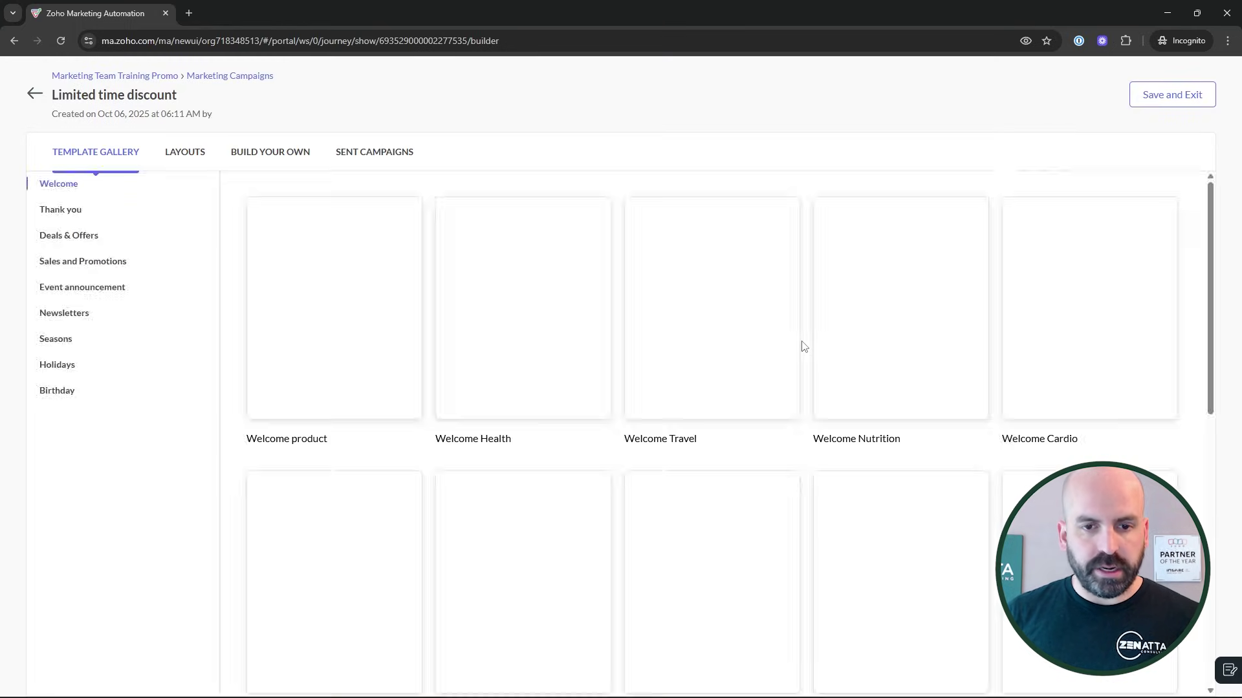
pyautogui.click(297, 153)
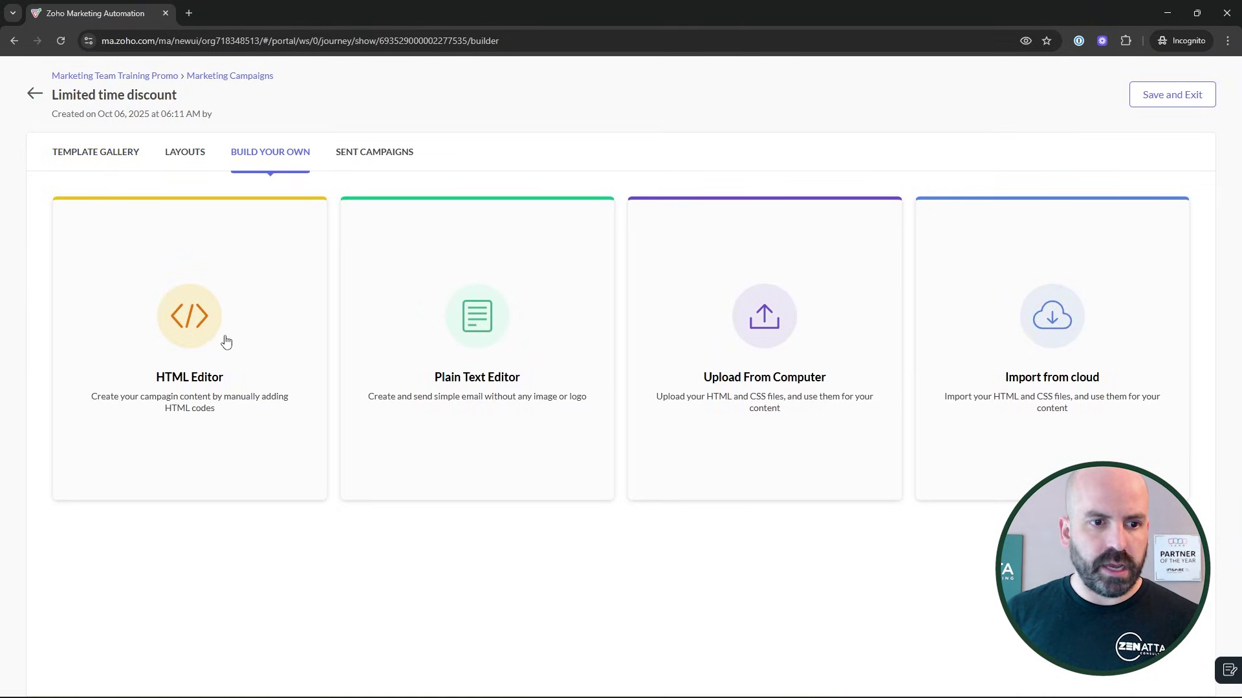
pyautogui.click(587, 294)
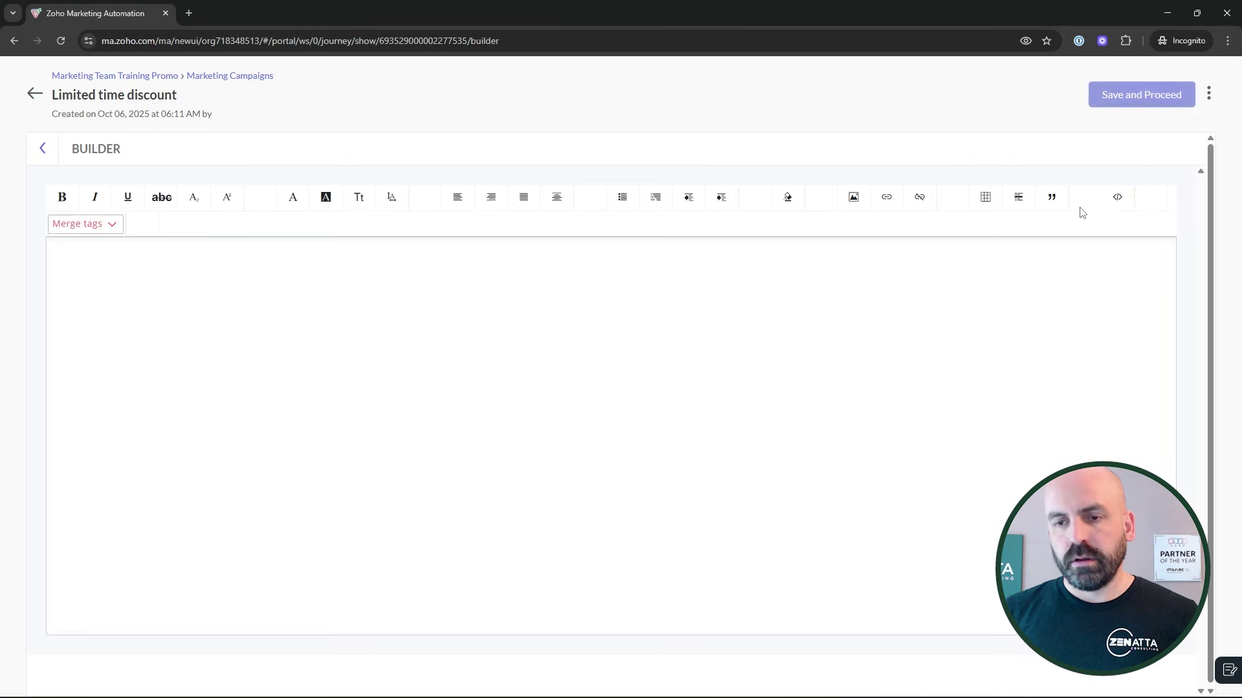
pyautogui.click(1117, 196)
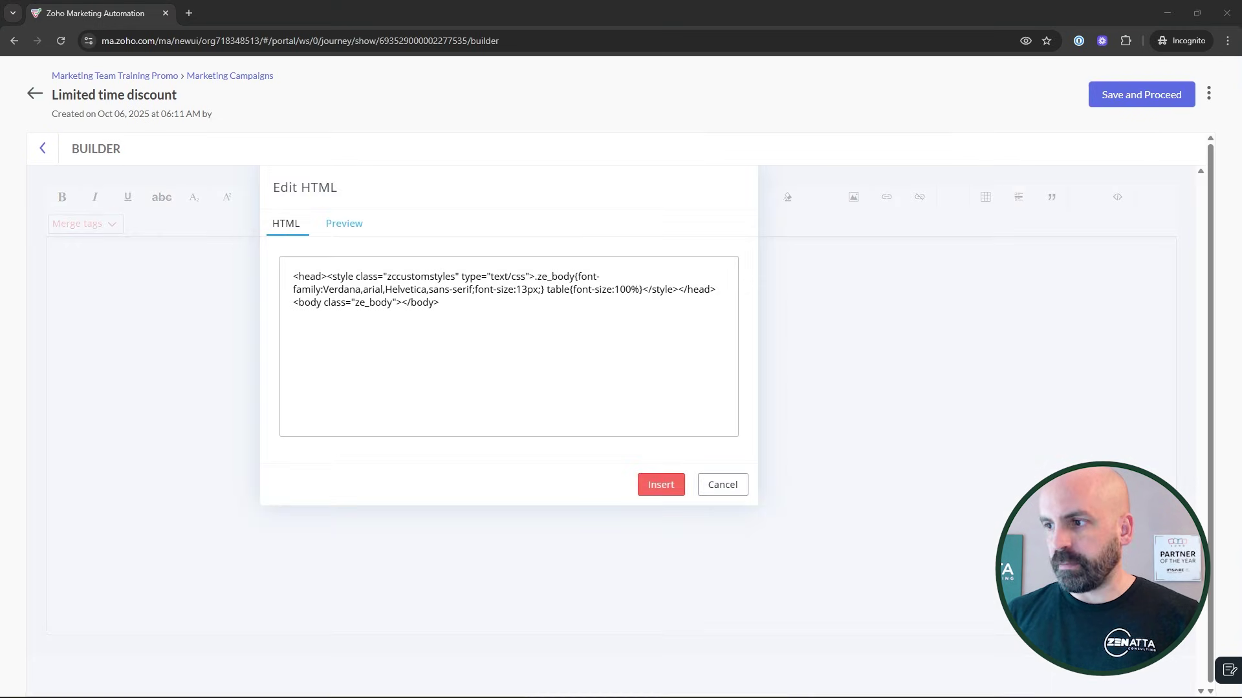
pyautogui.click(493, 338)
pyautogui.hotkey('ctrl', 'a')
pyautogui.hotkey('ctrl', 'v')
pyautogui.click(661, 485)
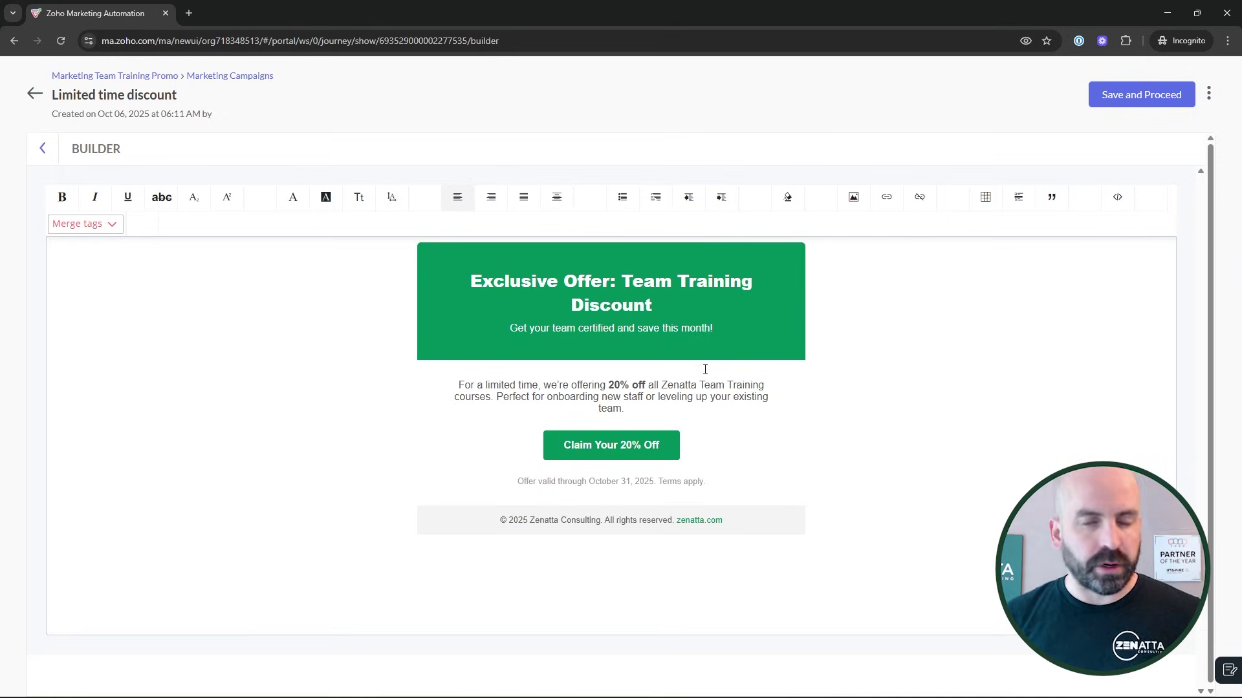
pyautogui.click(1160, 101)
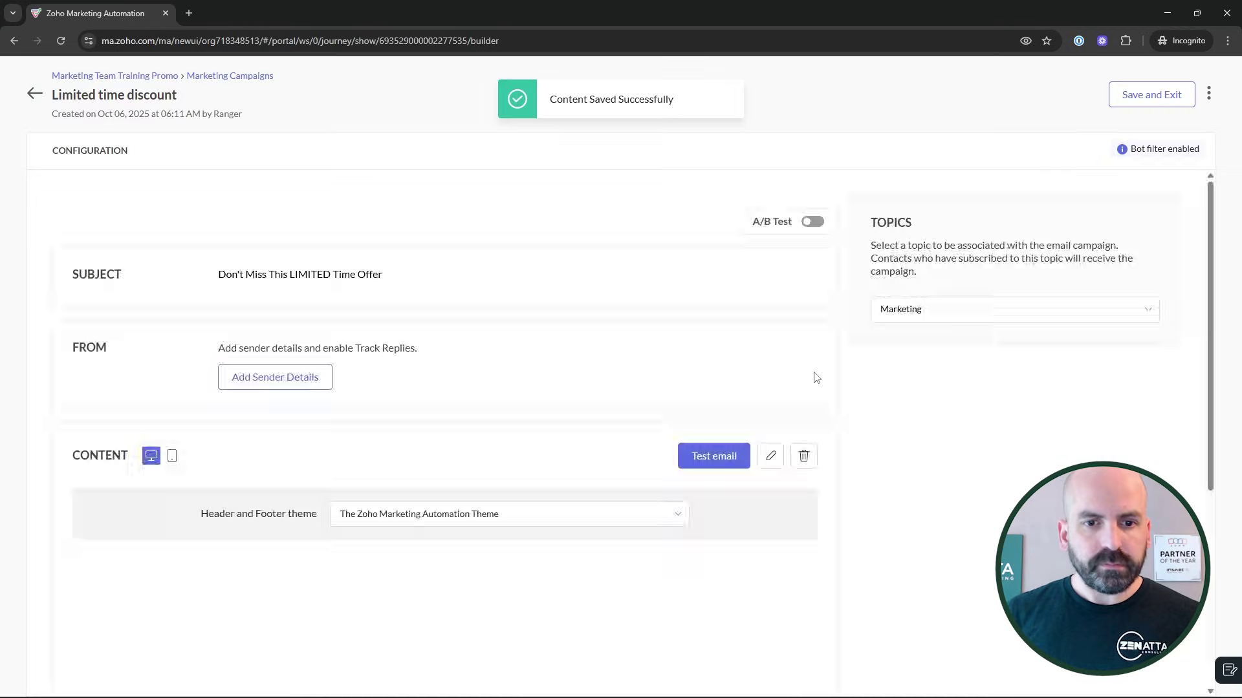
pyautogui.scroll(-5, 576, 453)
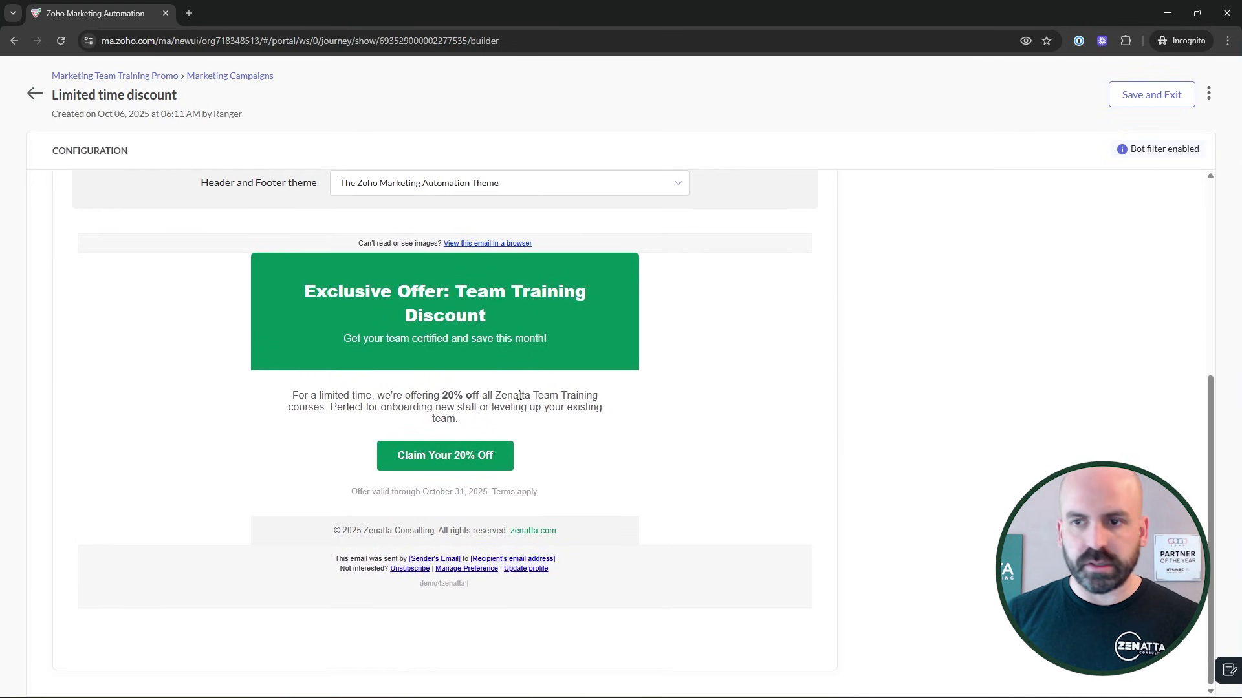
# Return the Limited time discount campaign to the journey, review its settings, and save the journey.
pyautogui.click(1143, 94)
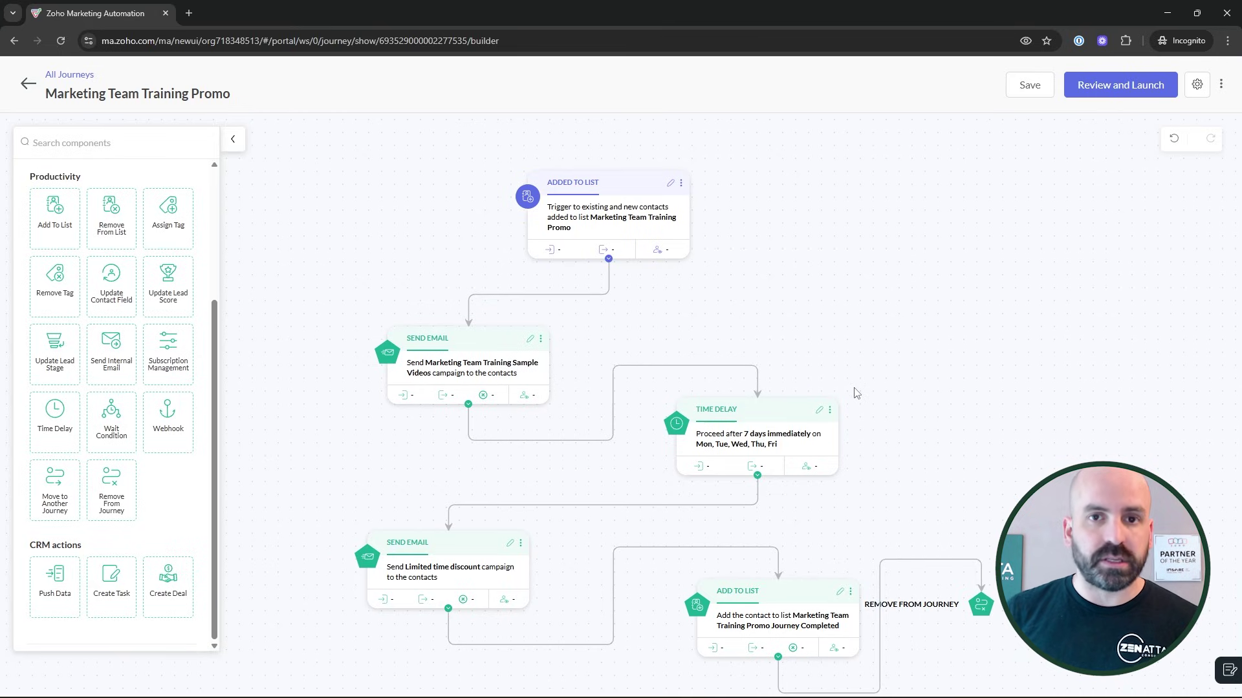
pyautogui.moveTo(780, 565)
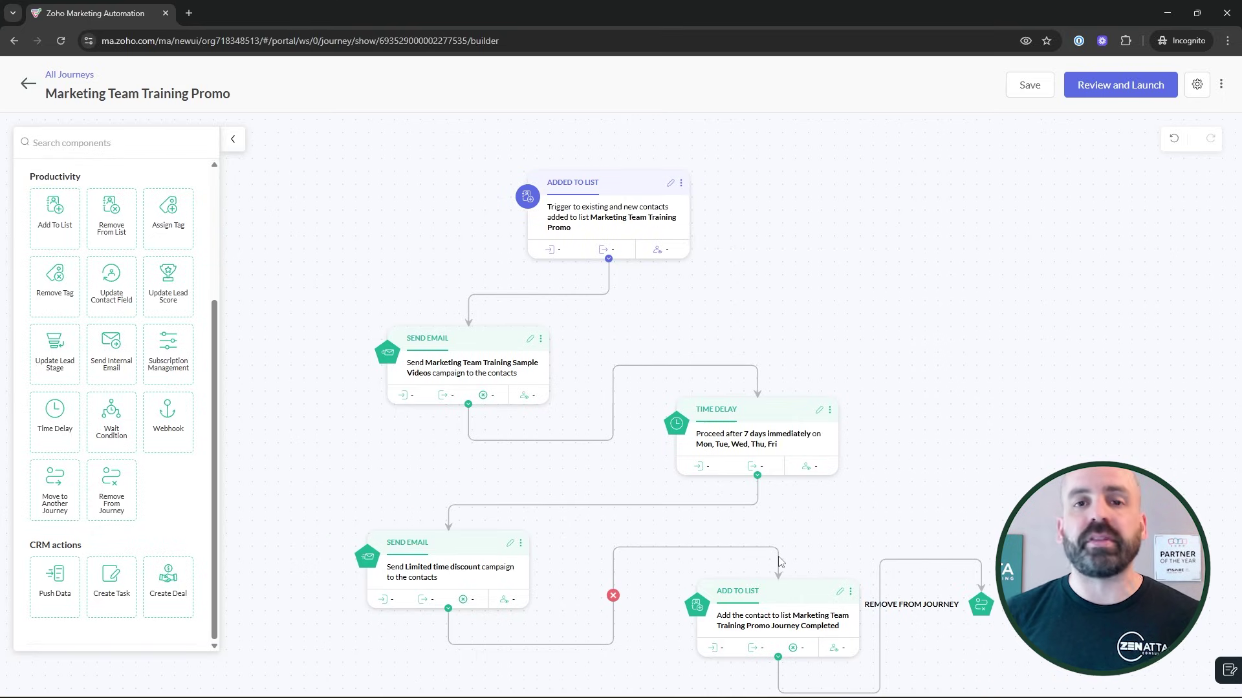
pyautogui.click(1197, 85)
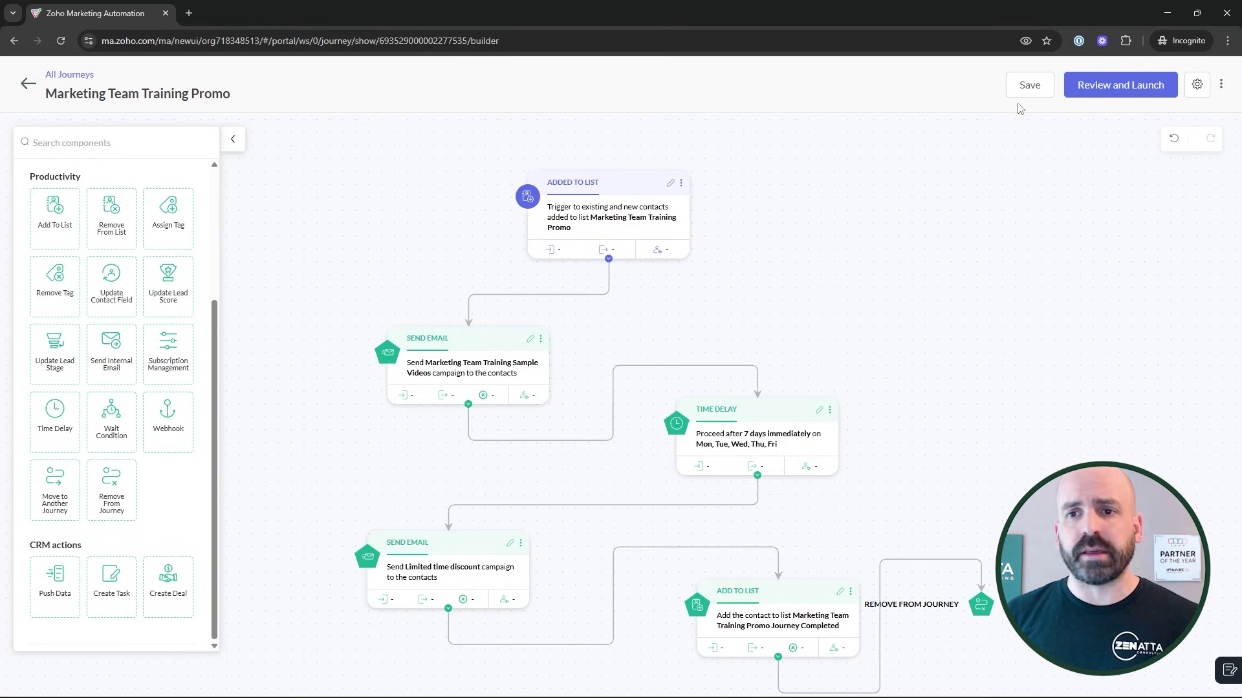
pyautogui.click(1032, 87)
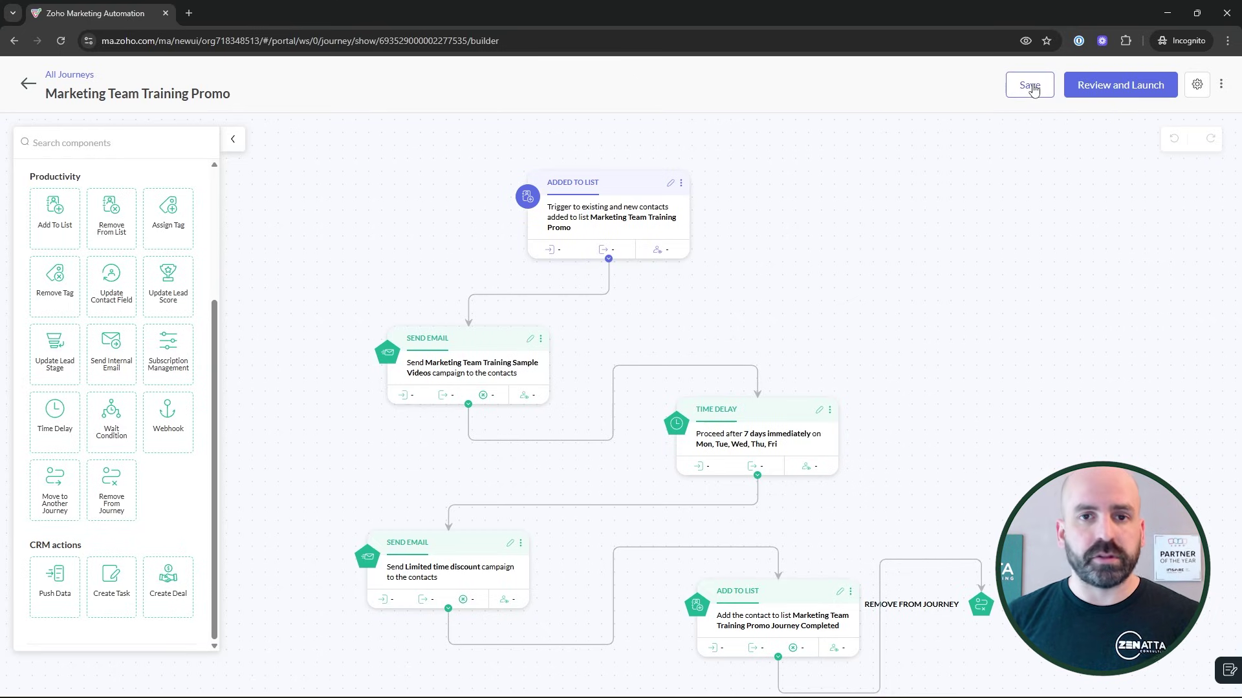